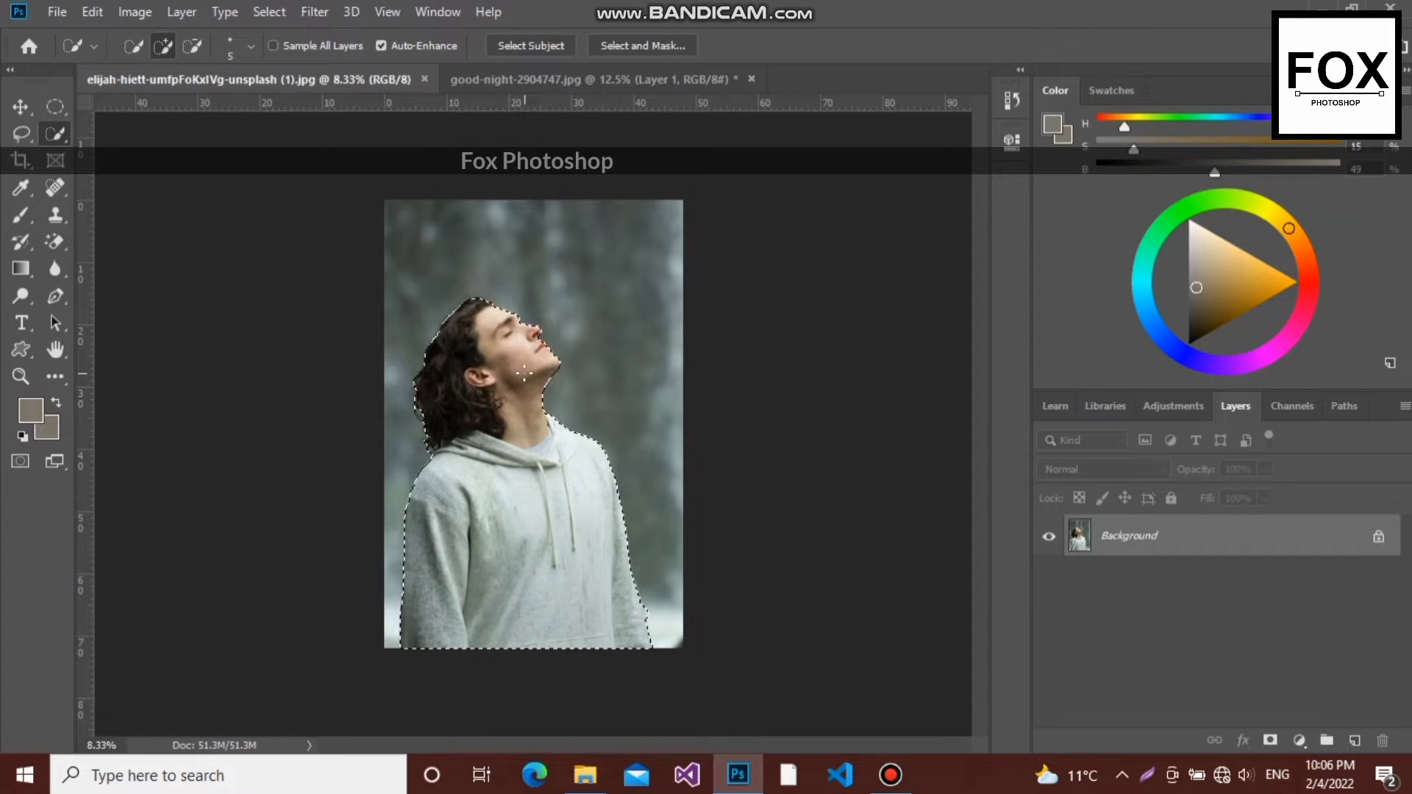
- Refine the selection edge at the man's brow and nose bridge with the Lasso, adding the missed area and subtracting the excess background
{"action": "scroll", "coordinate": [523, 372], "scroll_direction": "up", "scroll_amount": 2}
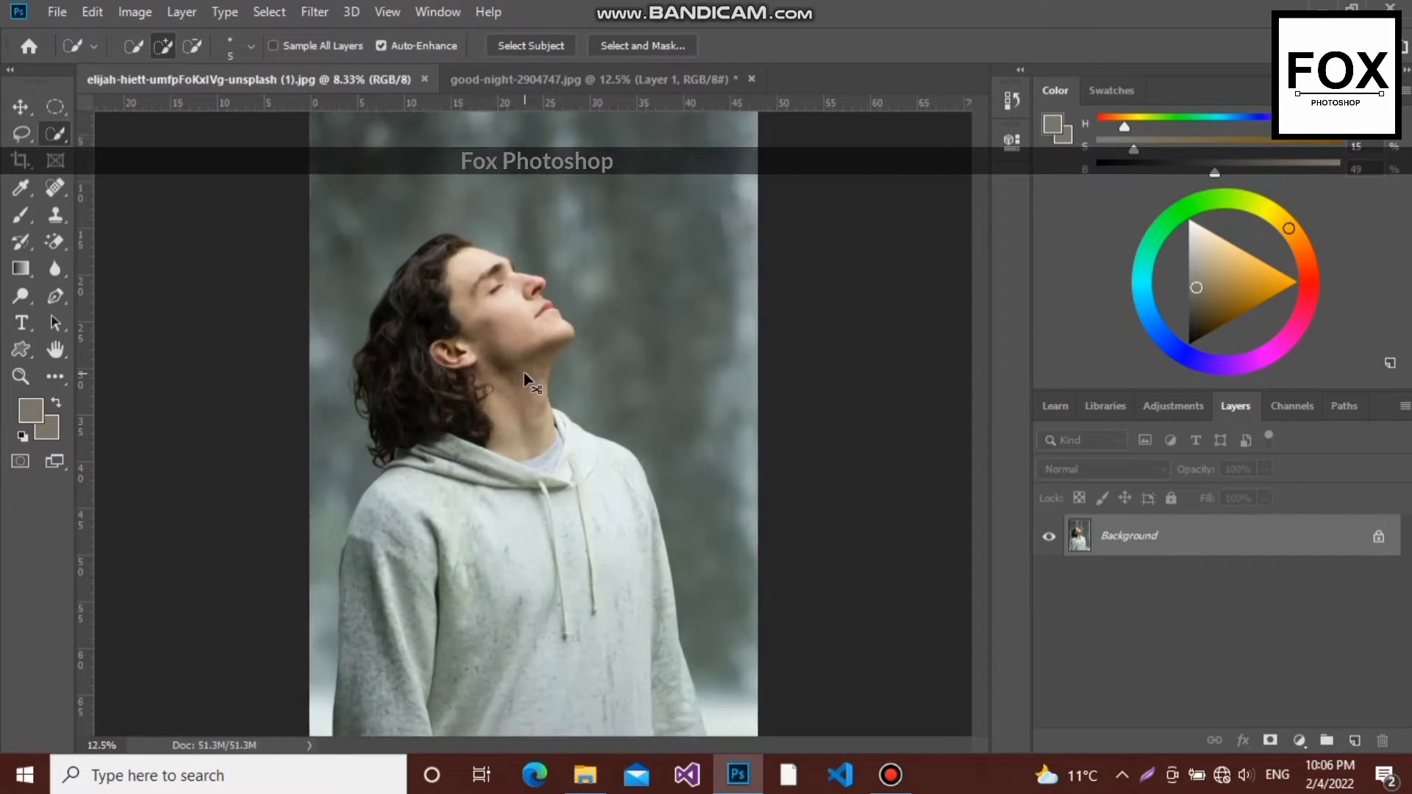
{"action": "left_click_drag", "start_coordinate": [977, 356], "coordinate": [982, 303]}
{"action": "scroll", "coordinate": [453, 352], "scroll_direction": "up", "scroll_amount": 3}
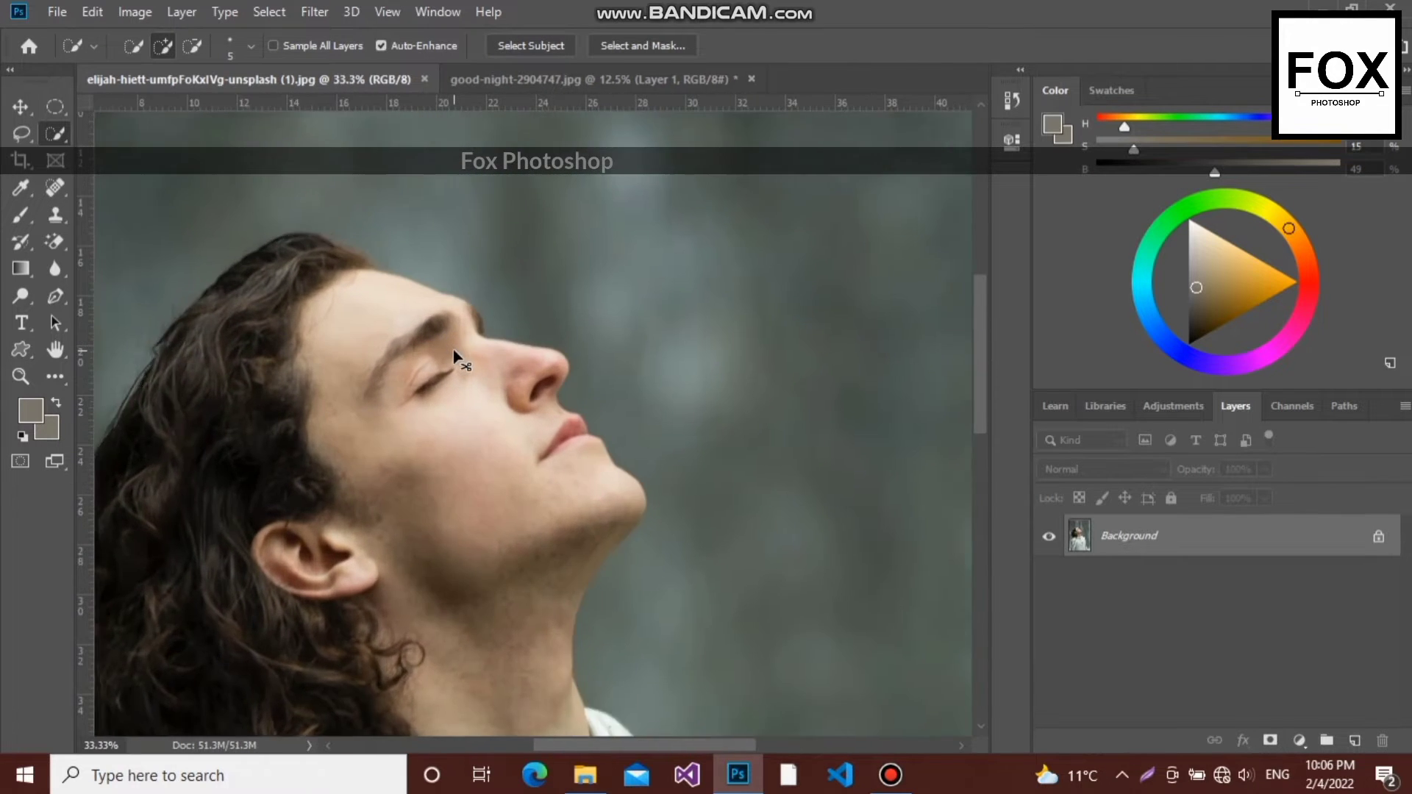
{"action": "key", "text": "l"}
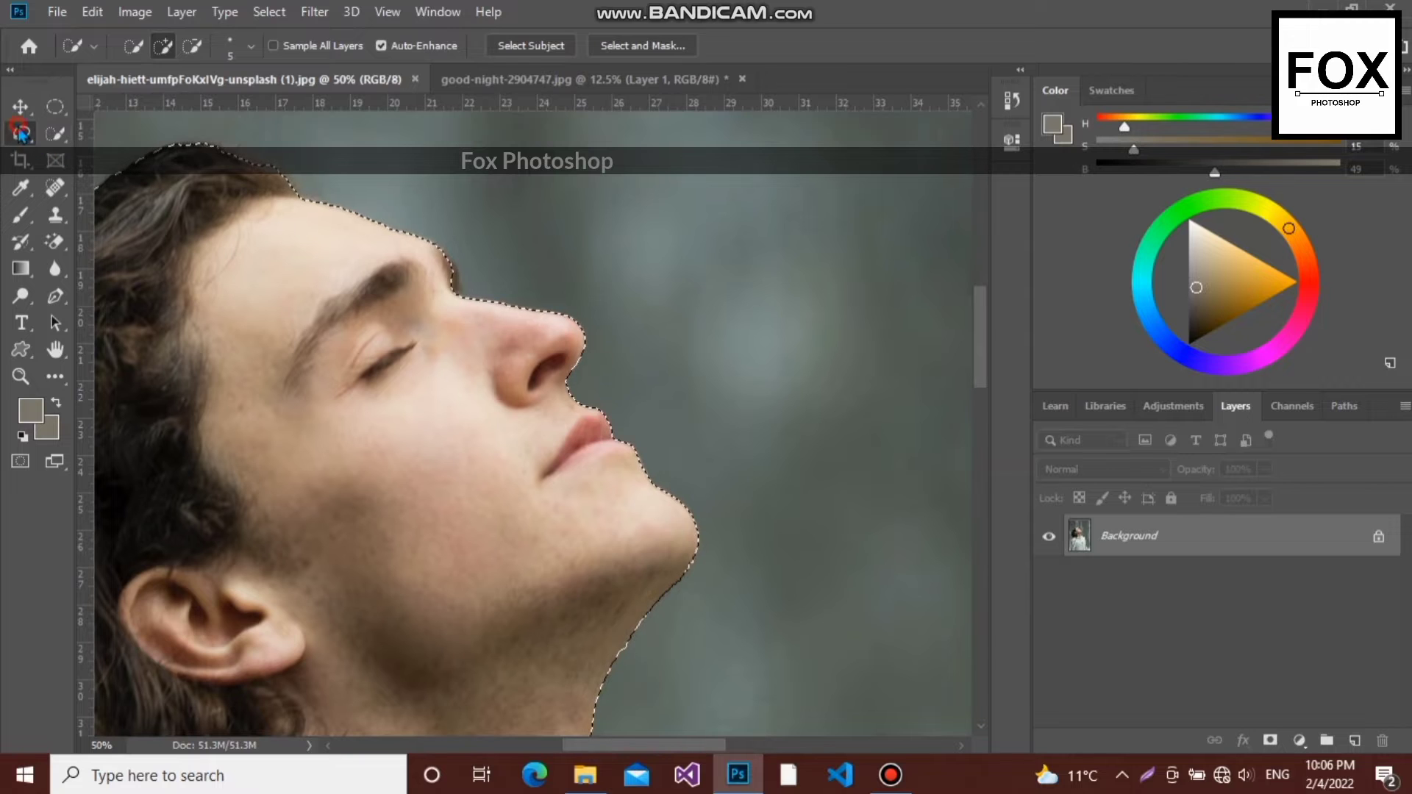
{"action": "key", "text": "ctrl+plus"}
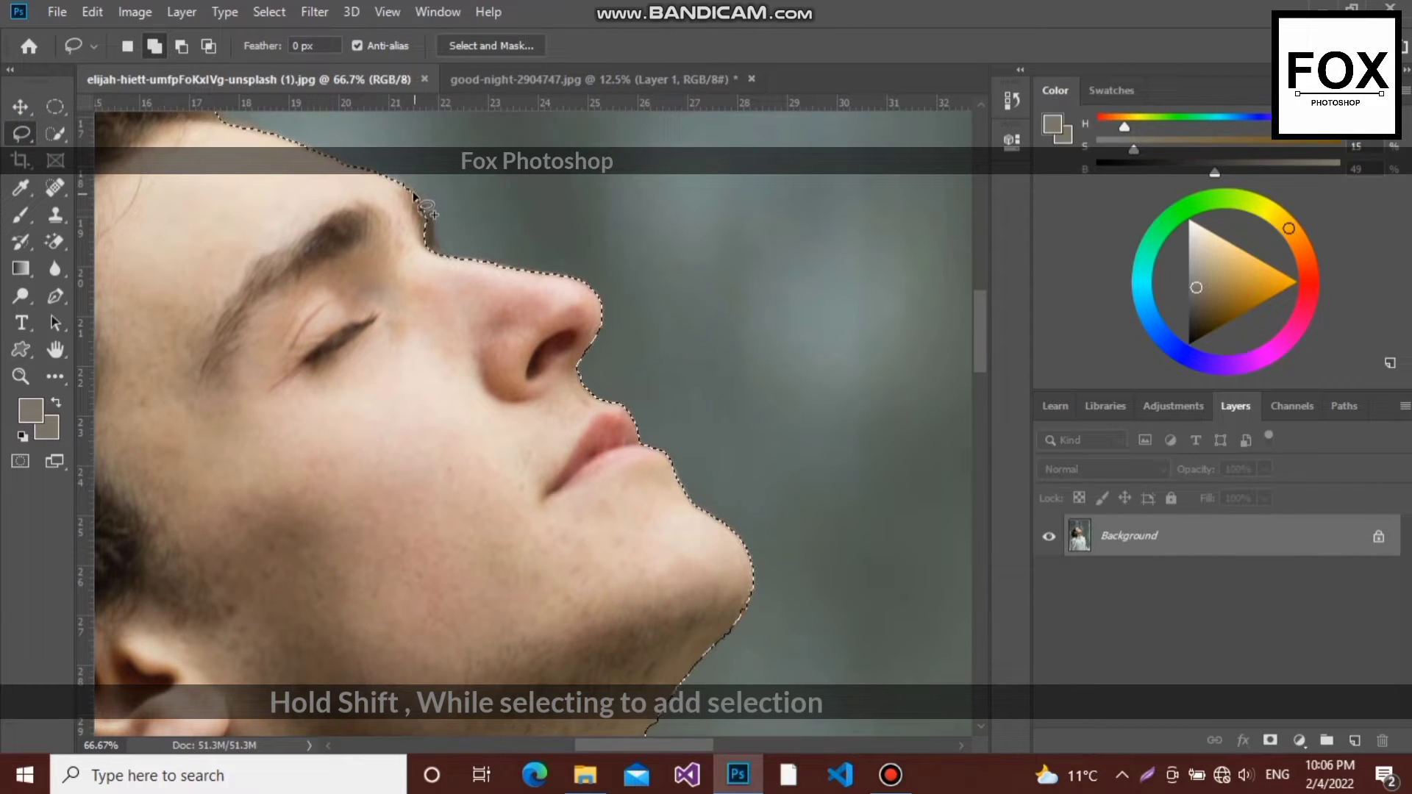
{"action": "key", "text": "shift"}
{"action": "mouse_move", "coordinate": [414, 195]}
{"action": "left_mouse_down"}
{"action": "mouse_move", "coordinate": [468, 283]}
{"action": "mouse_move", "coordinate": [425, 209]}
{"action": "mouse_move", "coordinate": [441, 243]}
{"action": "mouse_move", "coordinate": [433, 265]}
{"action": "mouse_move", "coordinate": [398, 225]}
{"action": "left_mouse_up"}
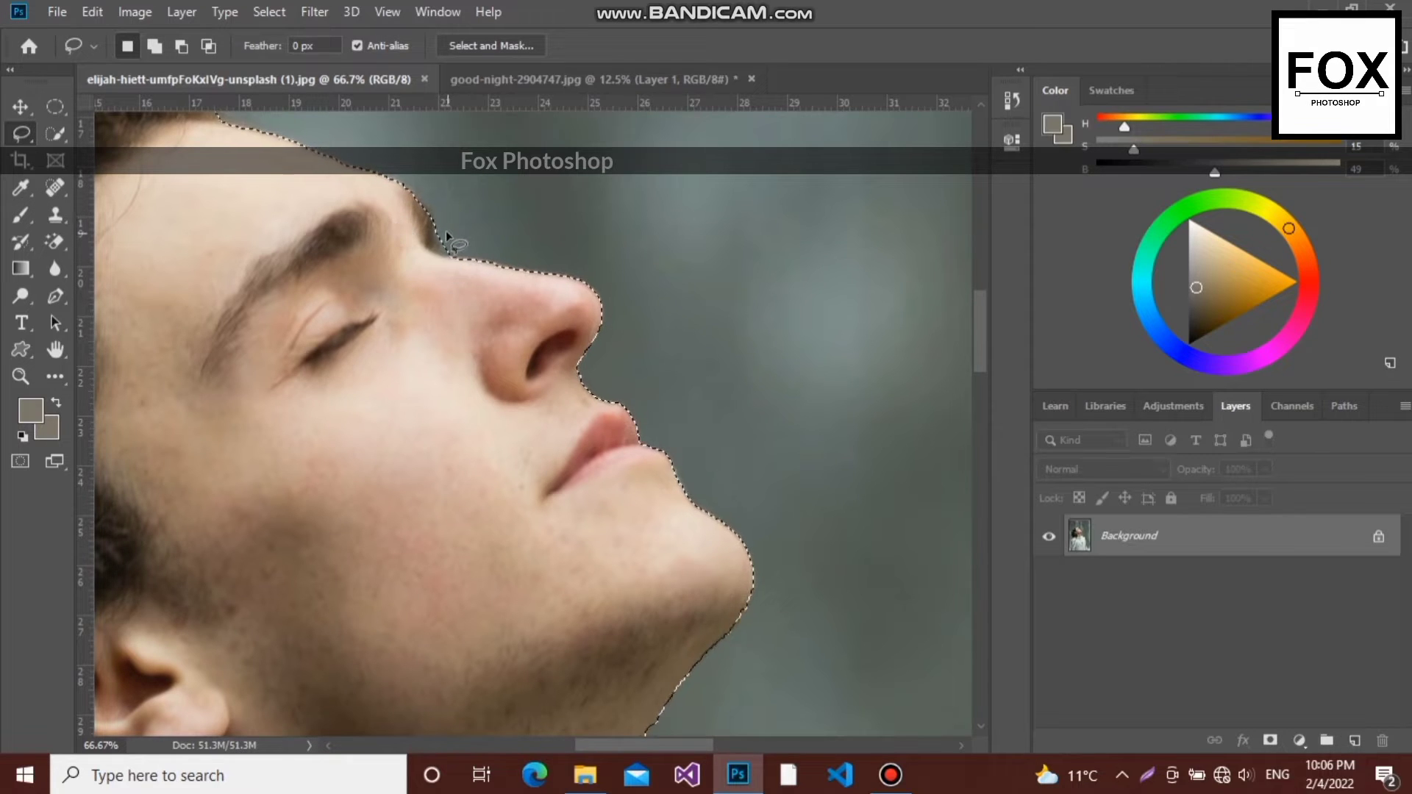
{"action": "key", "text": "alt"}
{"action": "left_click_drag", "start_coordinate": [437, 230], "coordinate": [452, 259]}
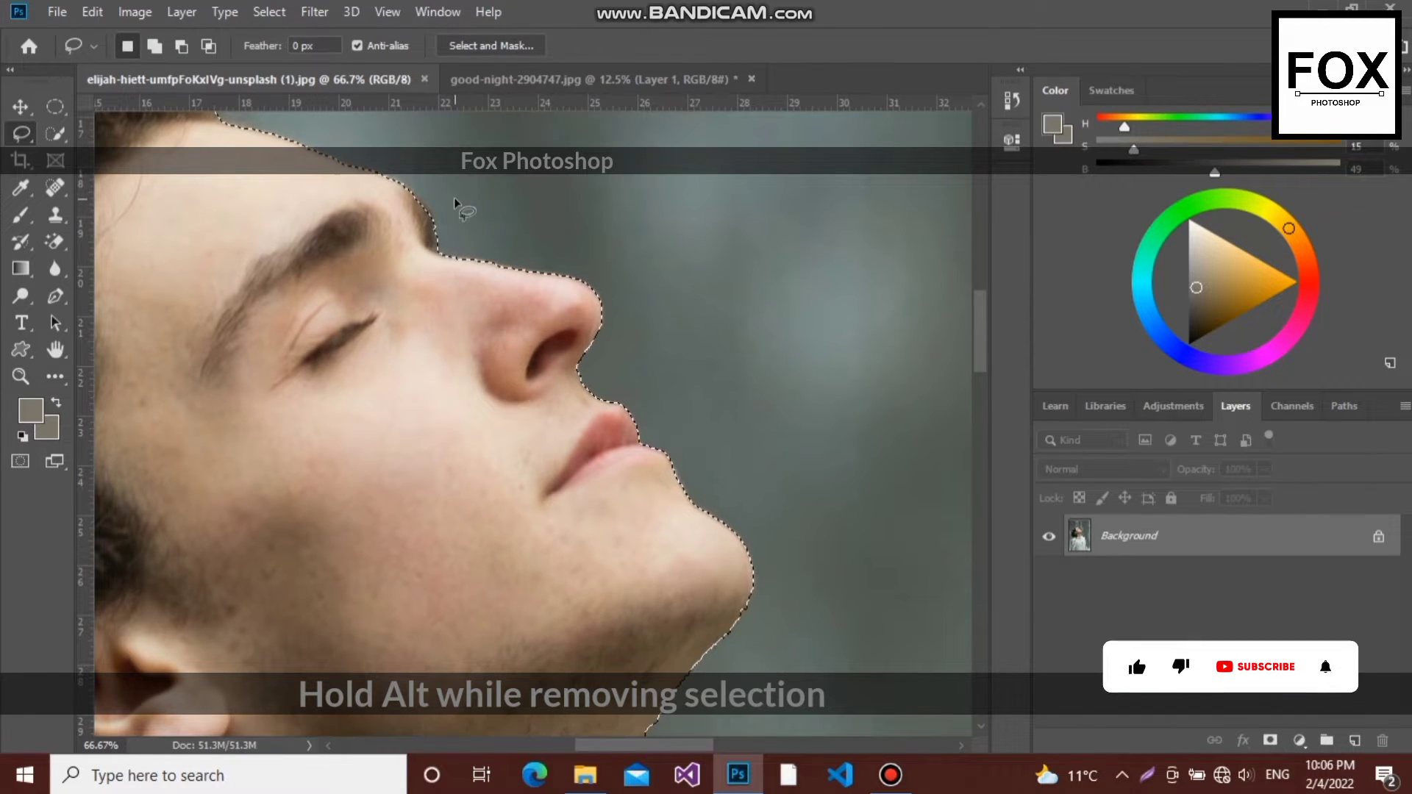
- Subtract the stray background area where the back of the man's hair meets the hood from the selection
{"action": "key", "text": "ctrl+minus"}
{"action": "key", "text": "ctrl+minus"}
{"action": "key", "text": "ctrl+minus"}
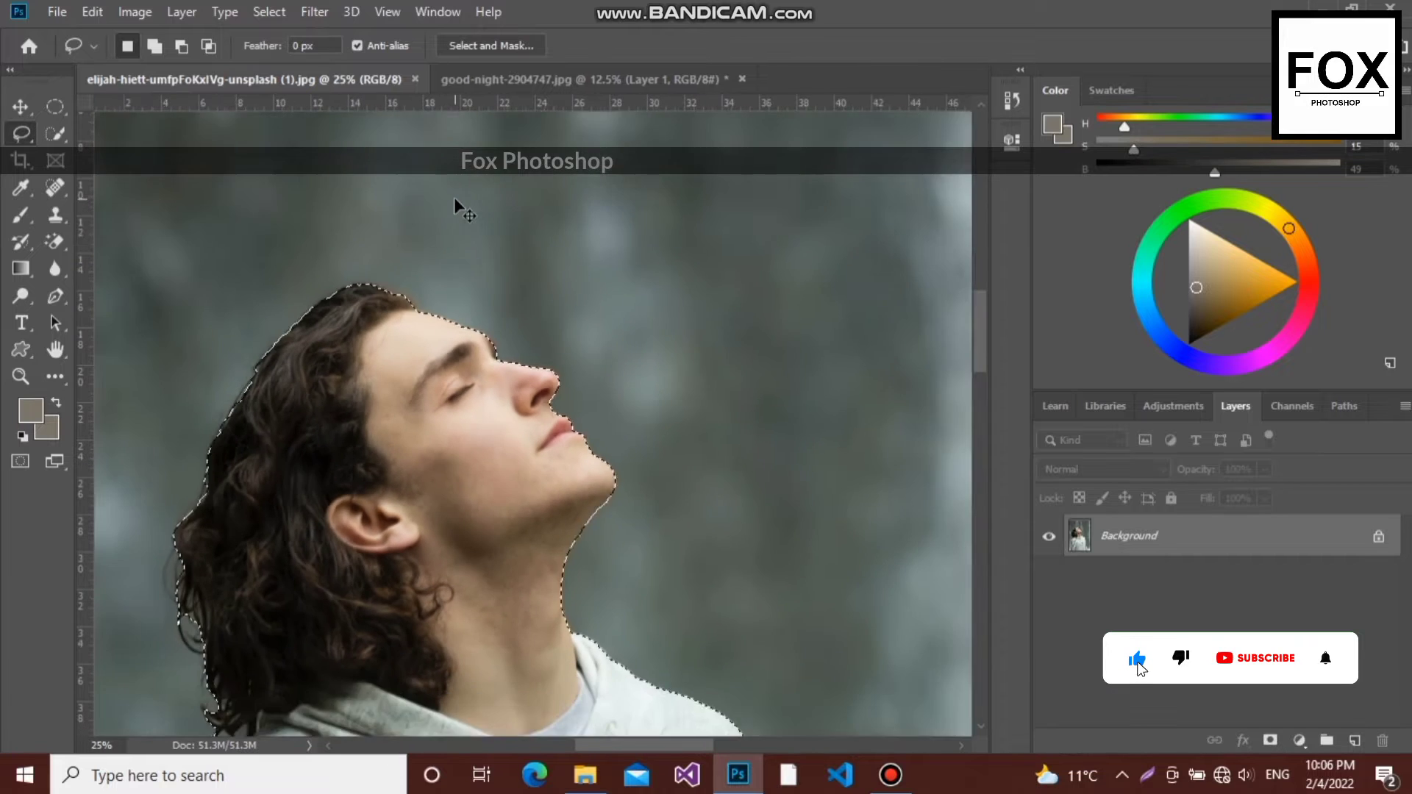
{"action": "key", "text": "ctrl+minus"}
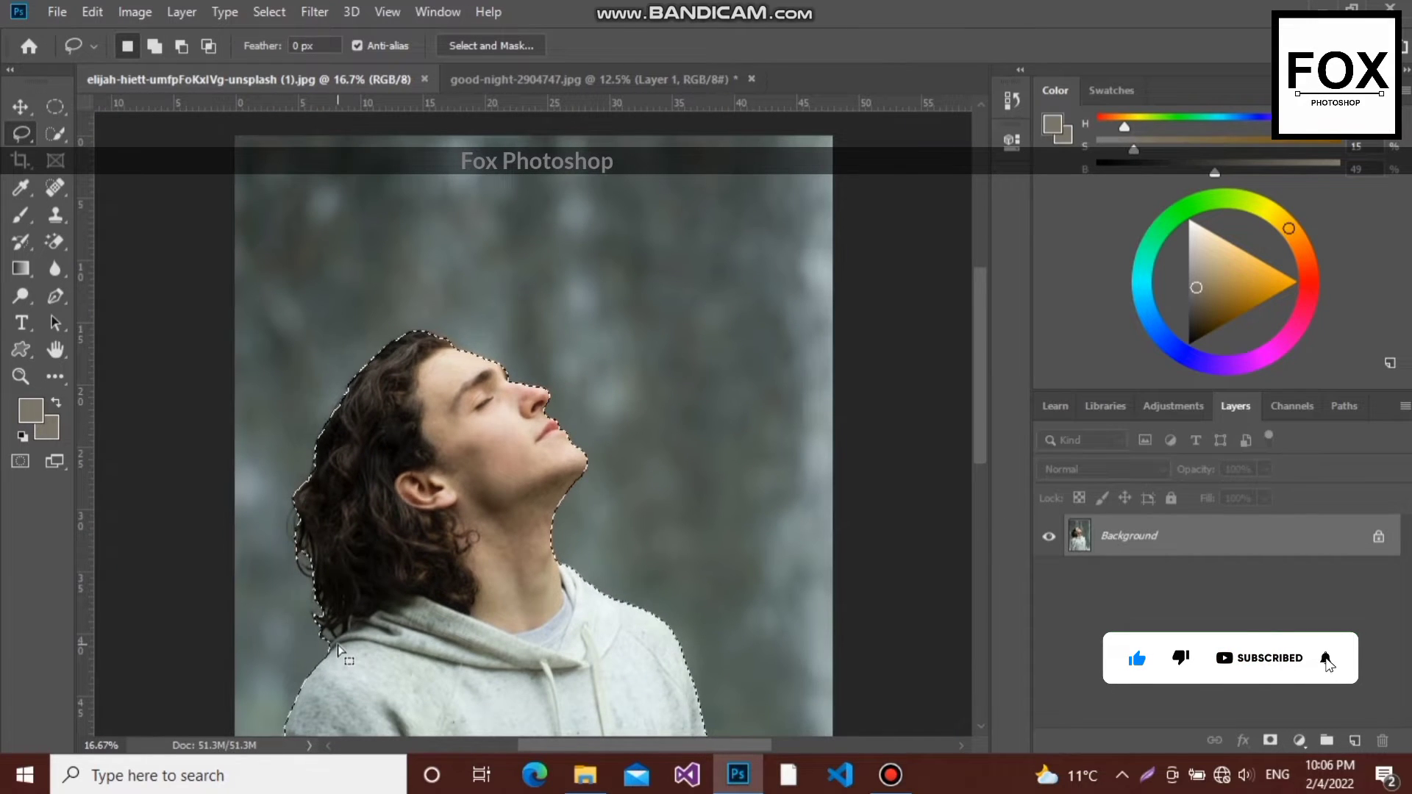
{"action": "key", "text": "alt"}
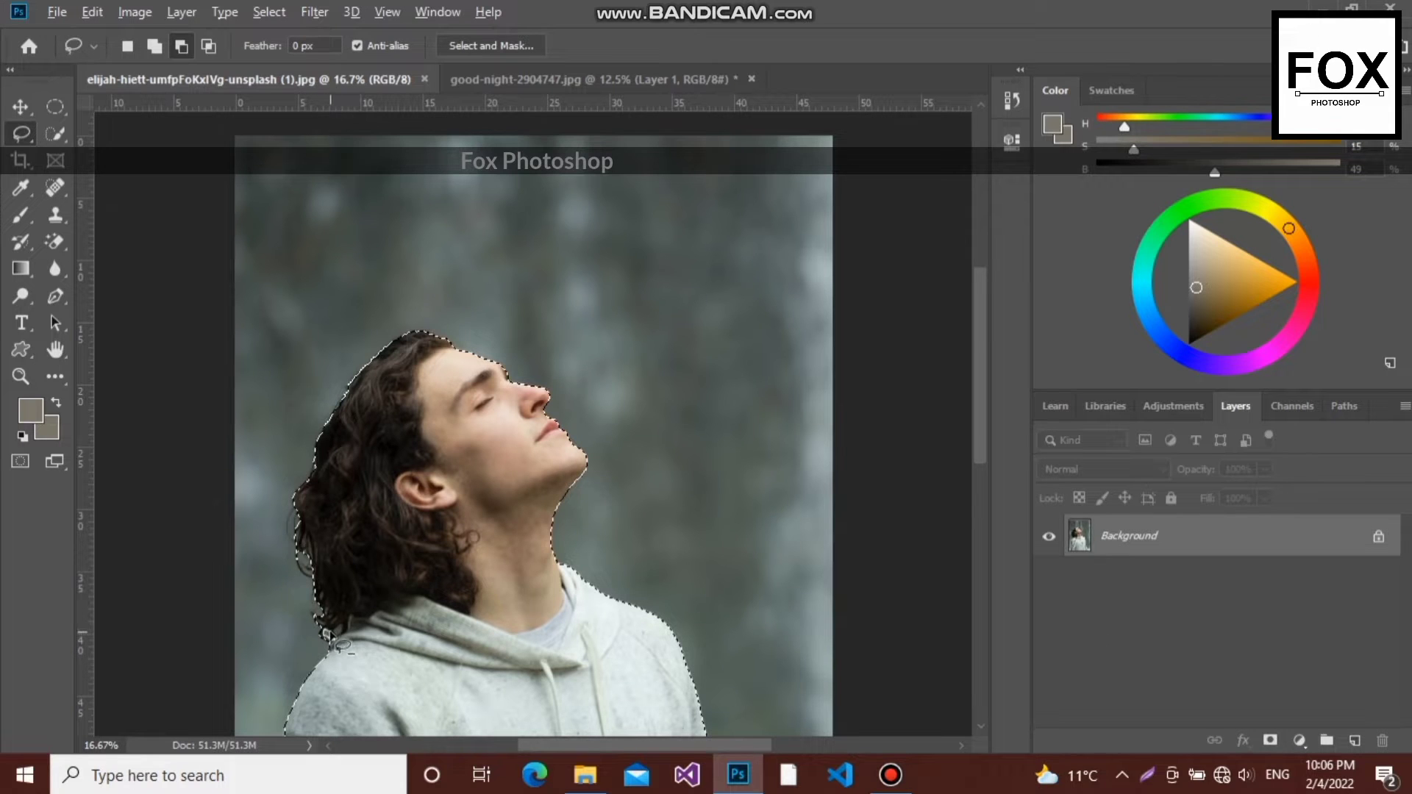
{"action": "left_click_drag", "start_coordinate": [335, 635], "coordinate": [343, 632]}
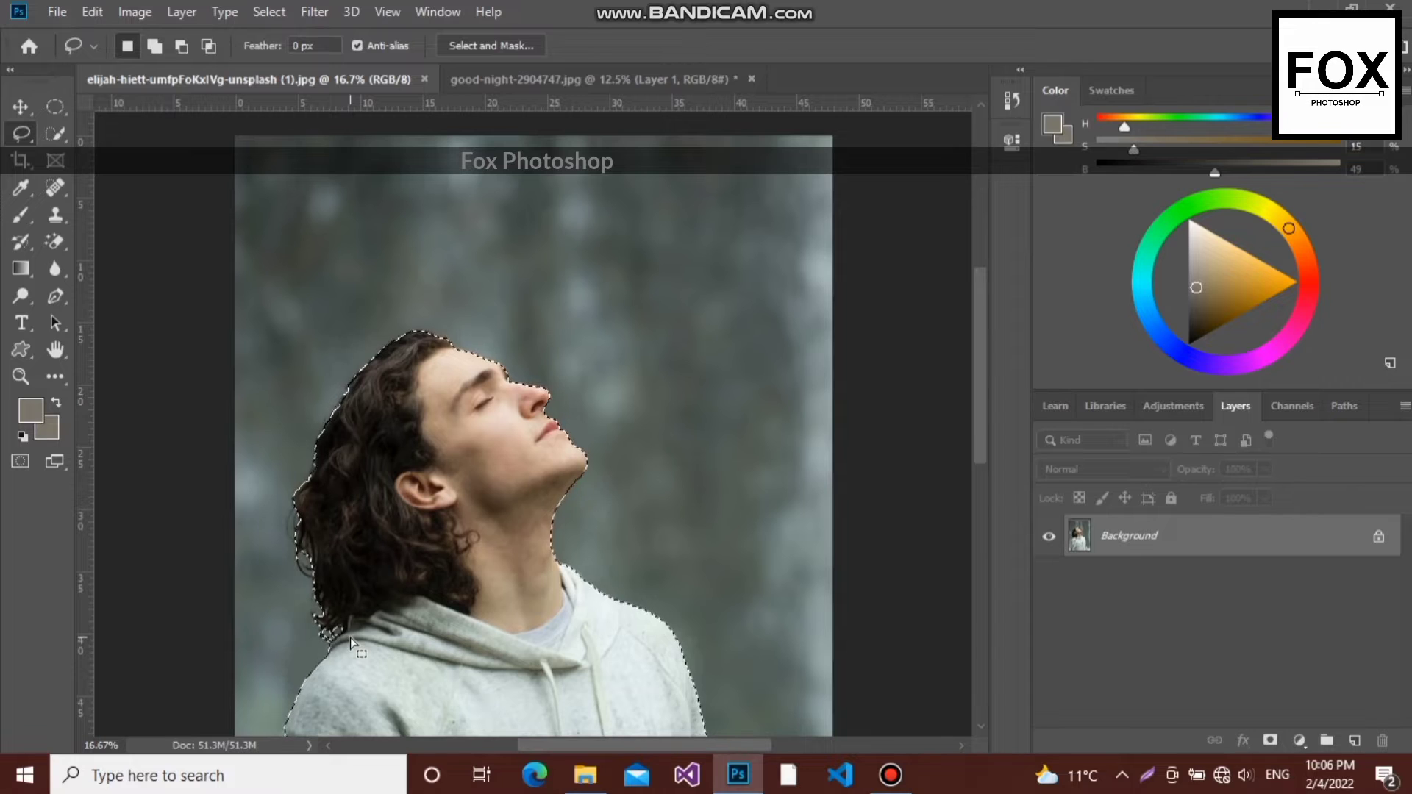
- Copy the selected man to a new layer and switch to the Move tool
{"action": "key", "text": "ctrl+j"}
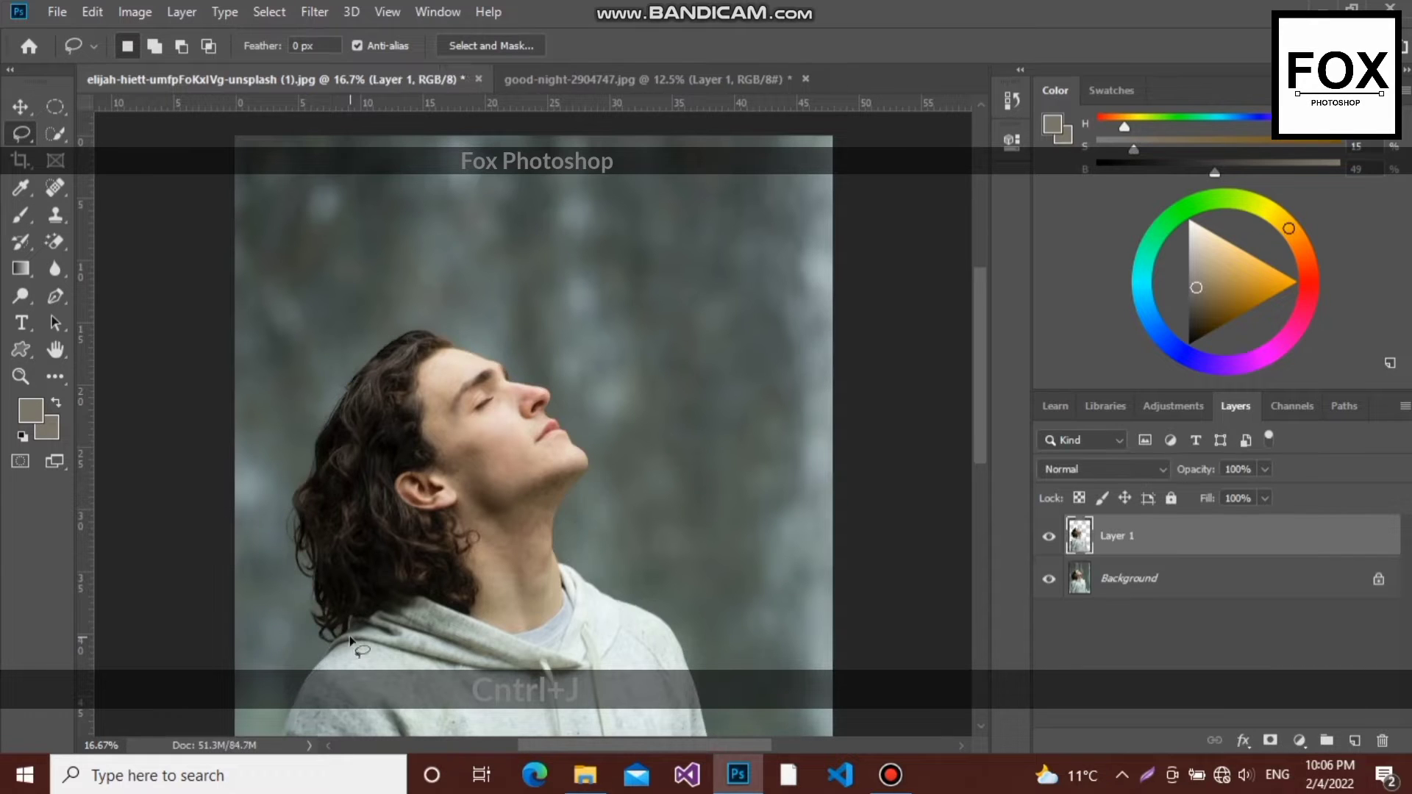
{"action": "left_click", "coordinate": [20, 106]}
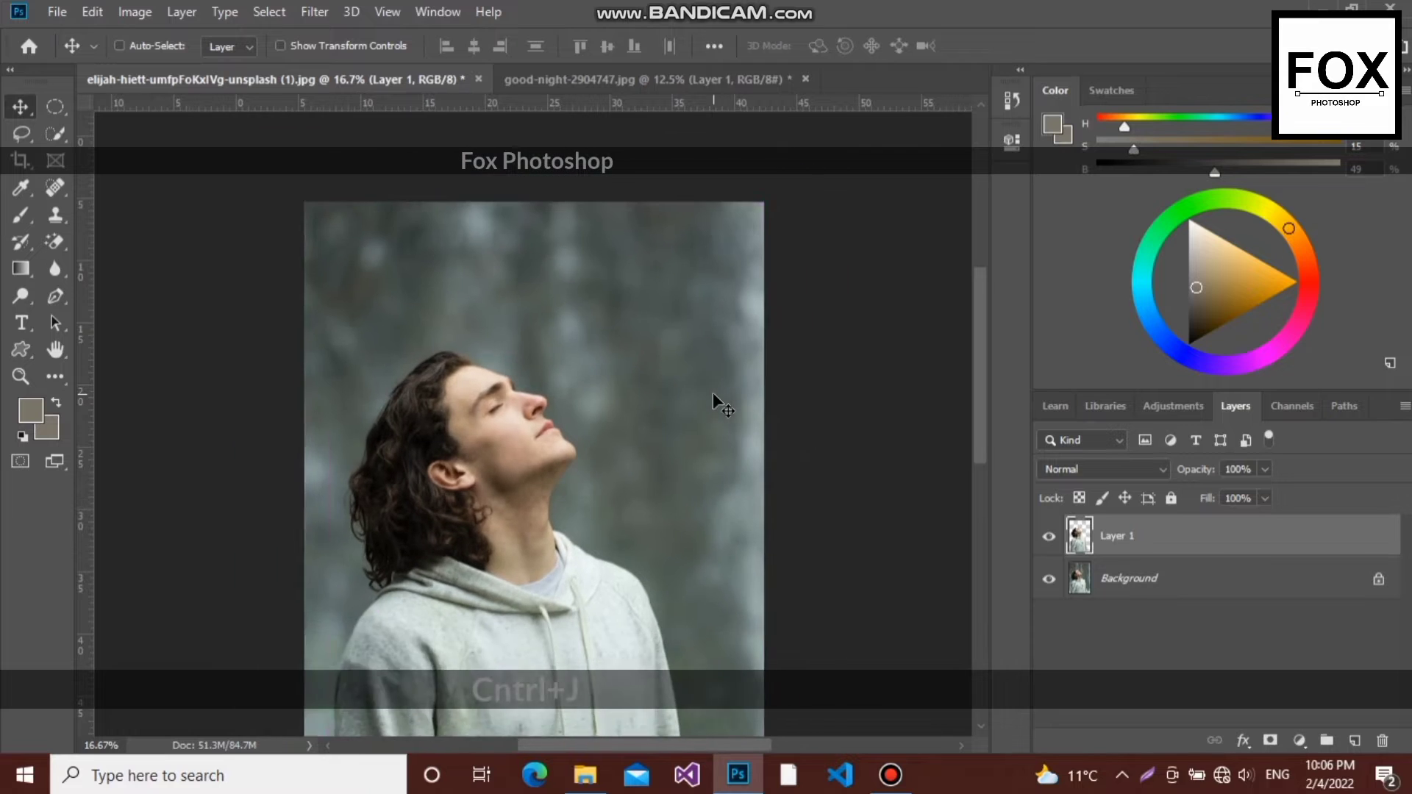
{"action": "key", "text": "ctrl+minus"}
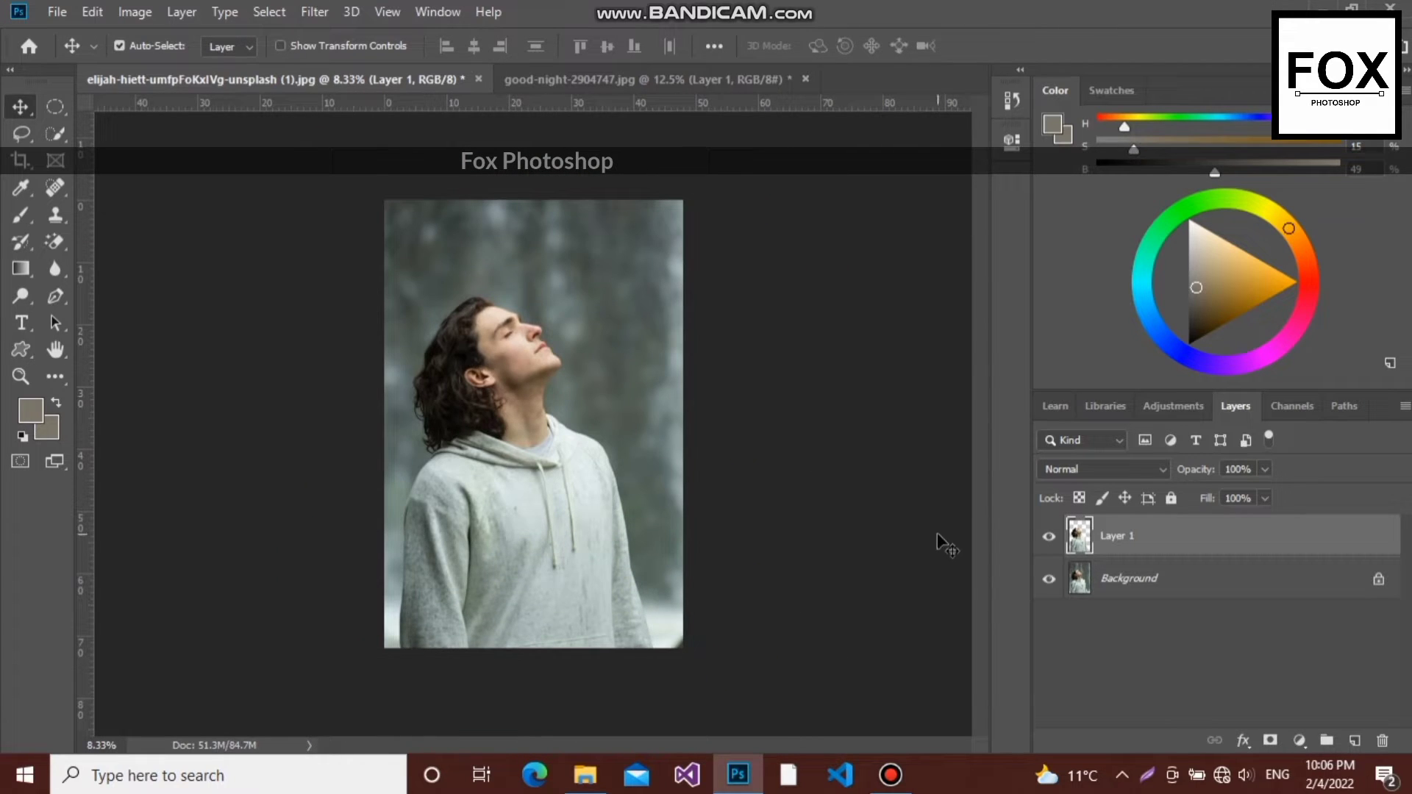
- Add a Curves adjustment directly above the Background and darken it by lowering the white point to about a fifth of its height and the midtones slightly
{"action": "left_click", "coordinate": [1169, 595]}
{"action": "left_click", "coordinate": [1300, 738]}
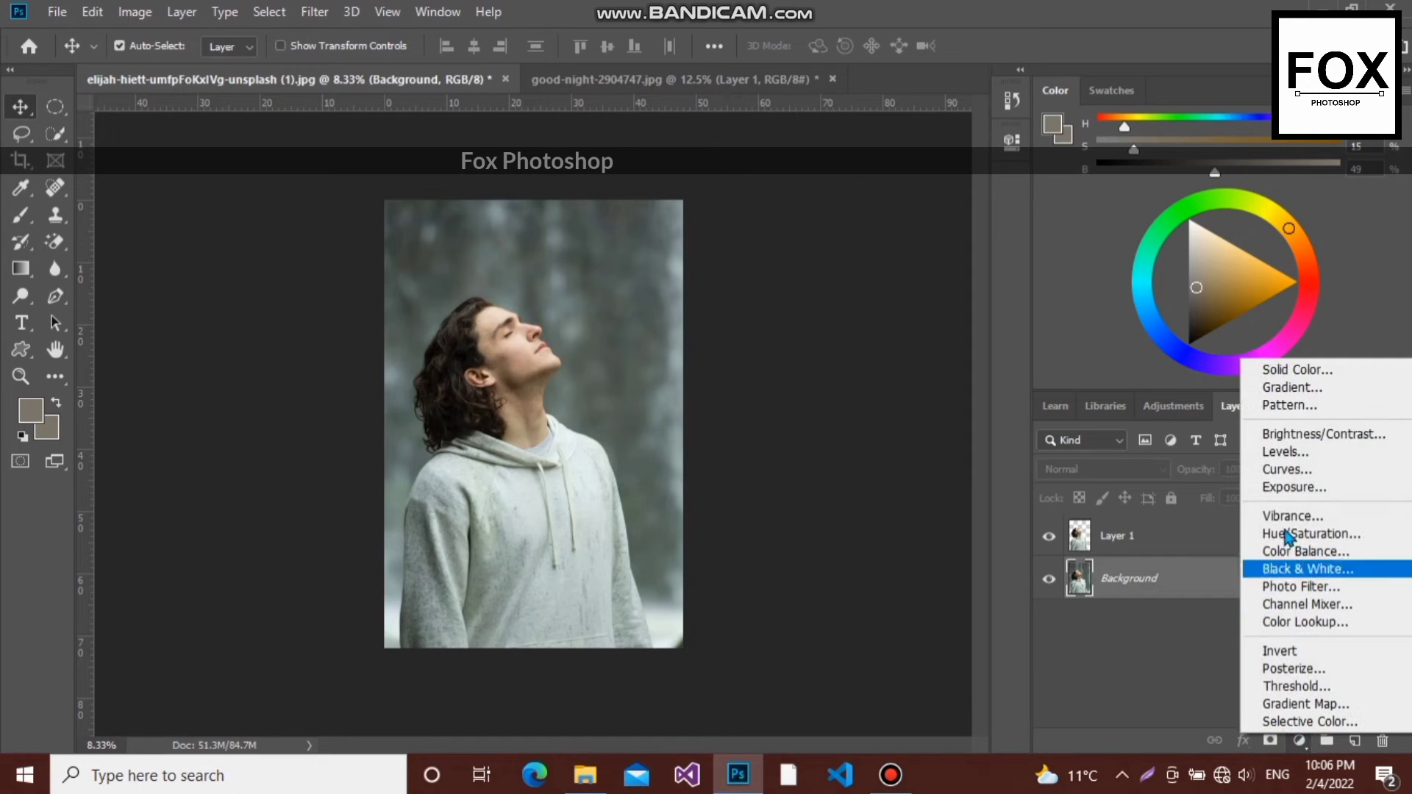
{"action": "left_click", "coordinate": [1285, 470]}
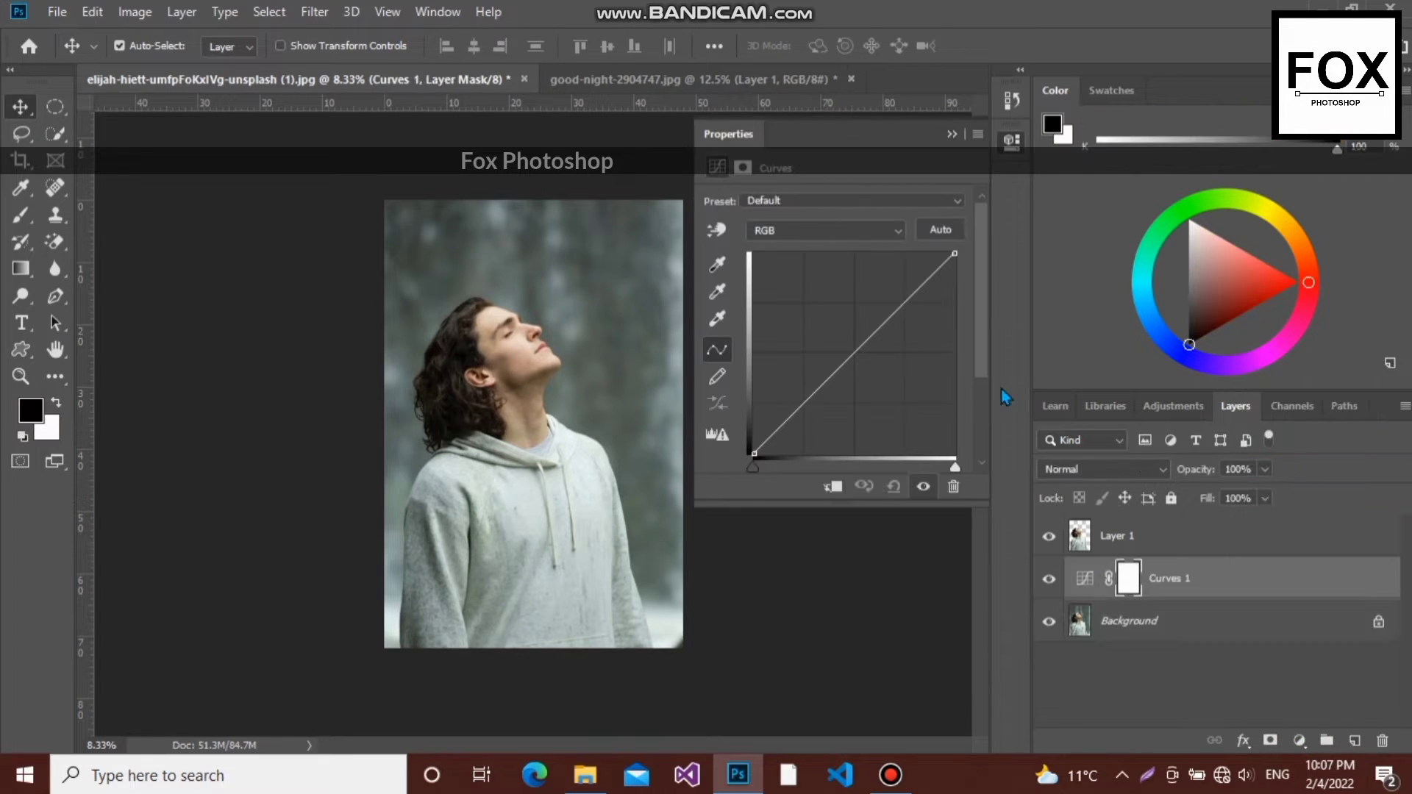
{"action": "left_click_drag", "start_coordinate": [954, 255], "coordinate": [993, 412]}
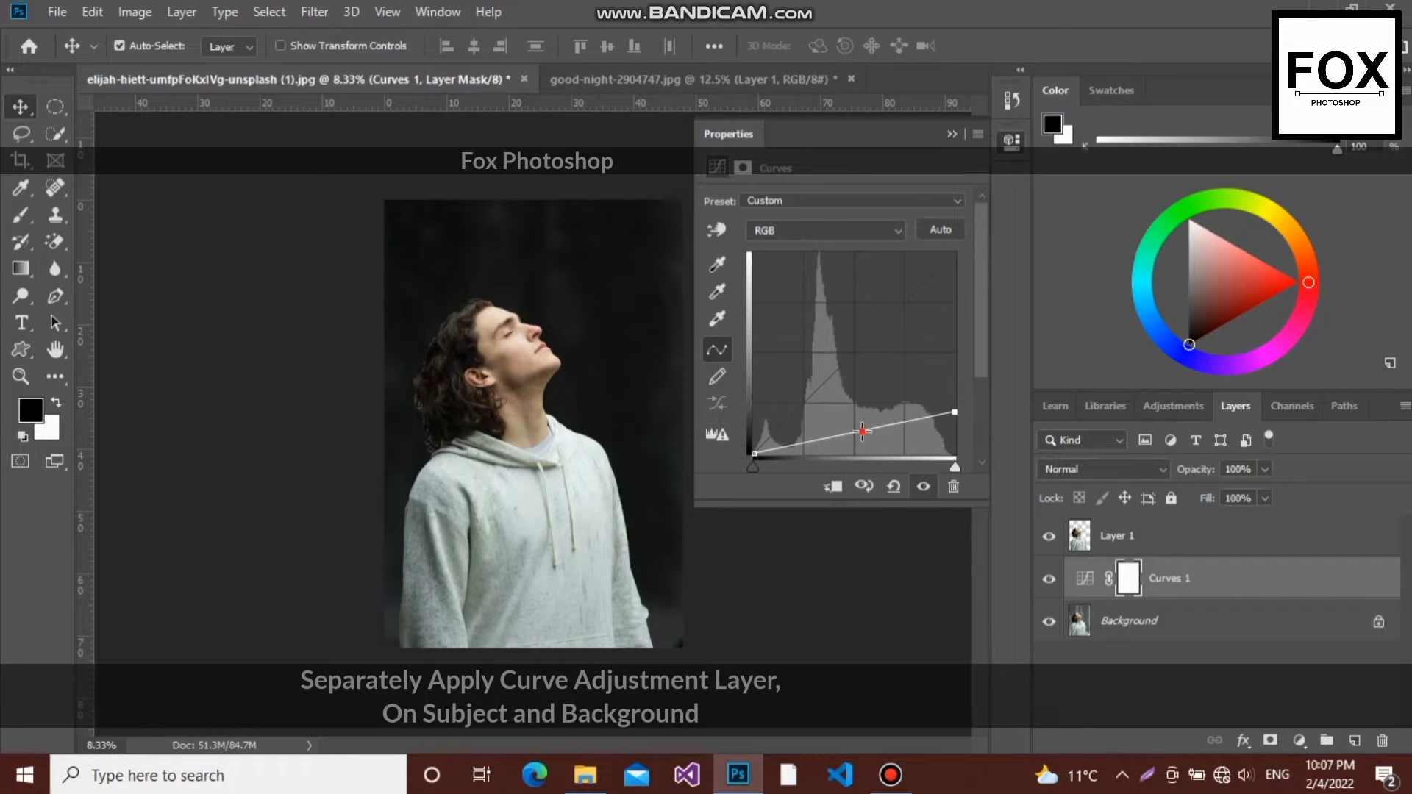
{"action": "left_click_drag", "start_coordinate": [862, 431], "coordinate": [866, 436]}
- Add a Curves adjustment above Layer 1, lower its white point to about a quarter and the midtones slightly, and clip it to Layer 1
{"action": "left_click", "coordinate": [1156, 541]}
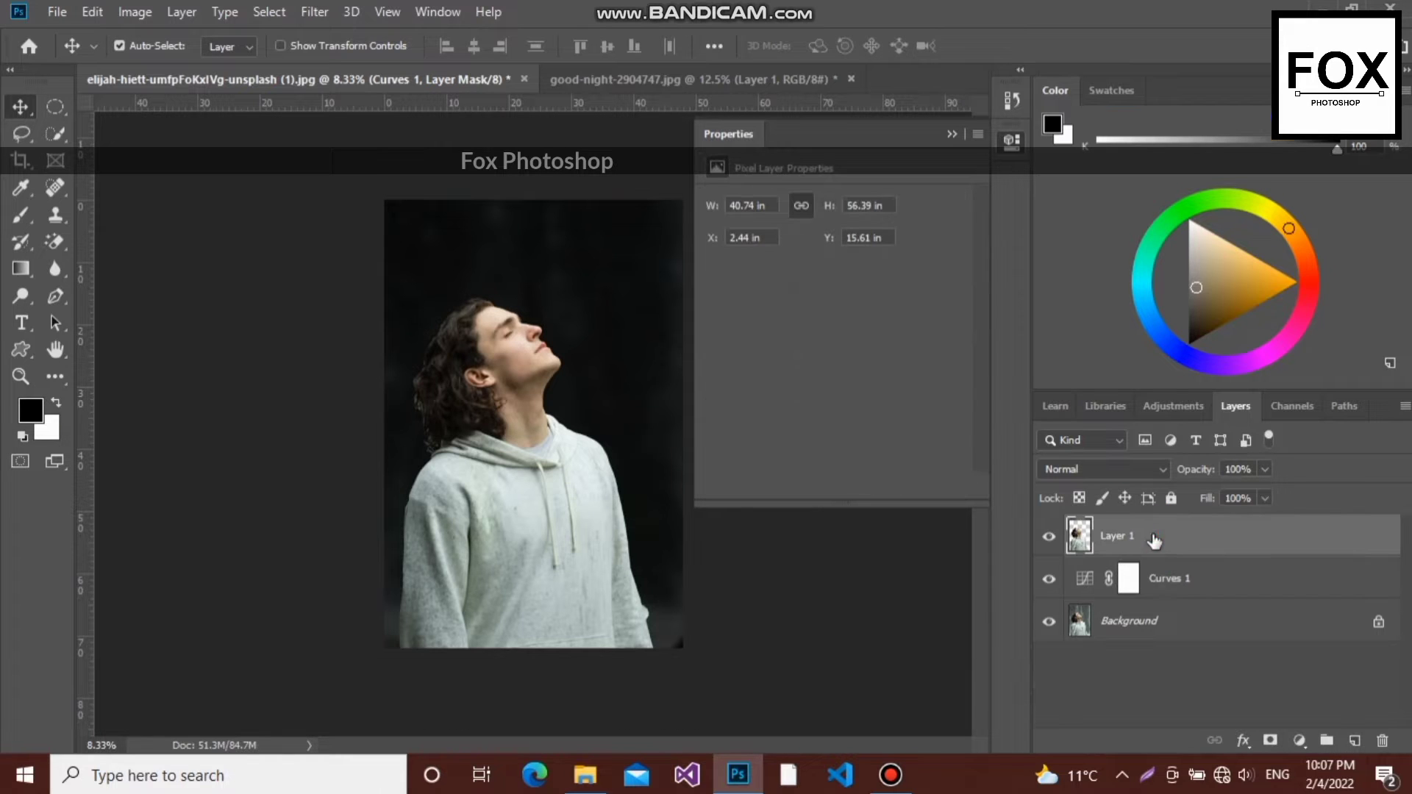
{"action": "left_click", "coordinate": [952, 134]}
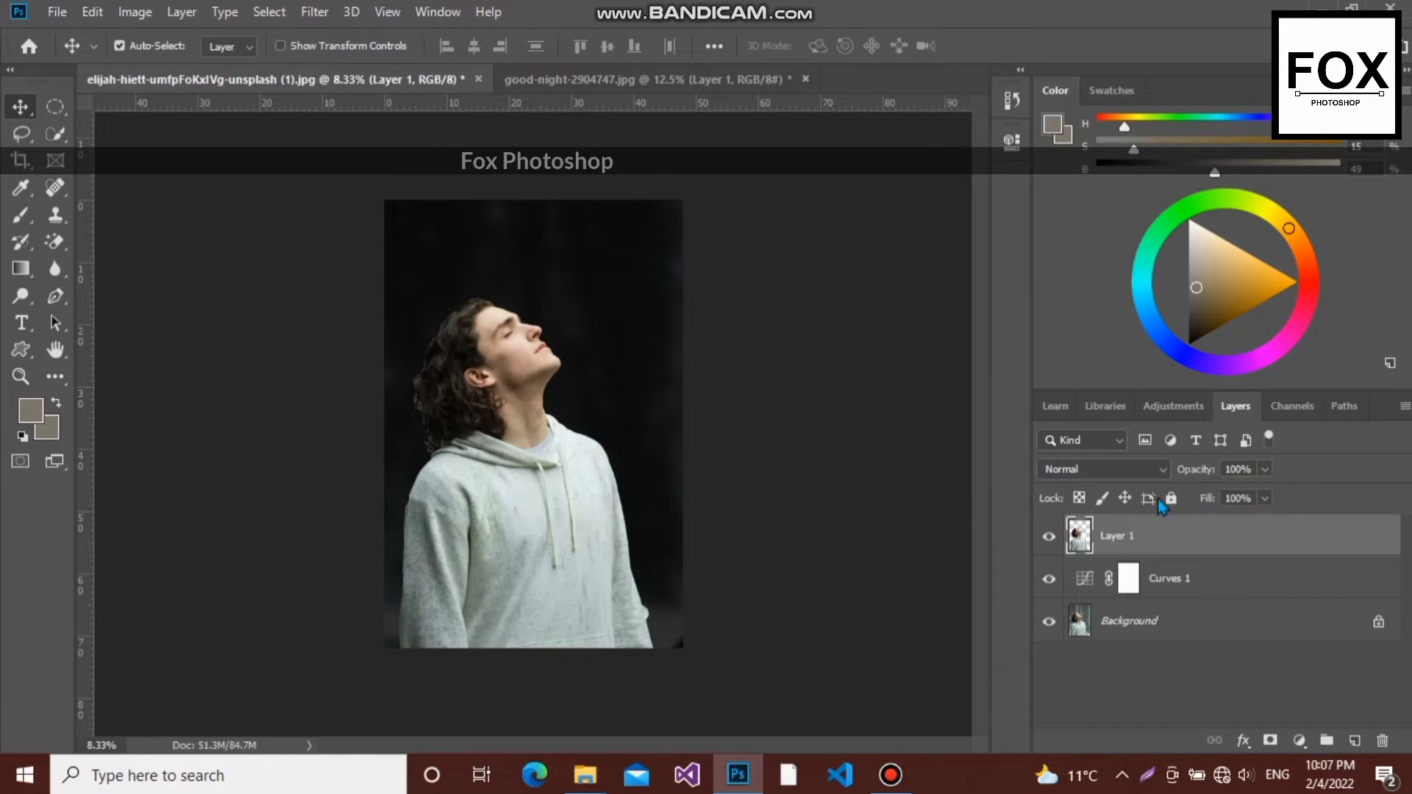
{"action": "left_click", "coordinate": [1299, 740]}
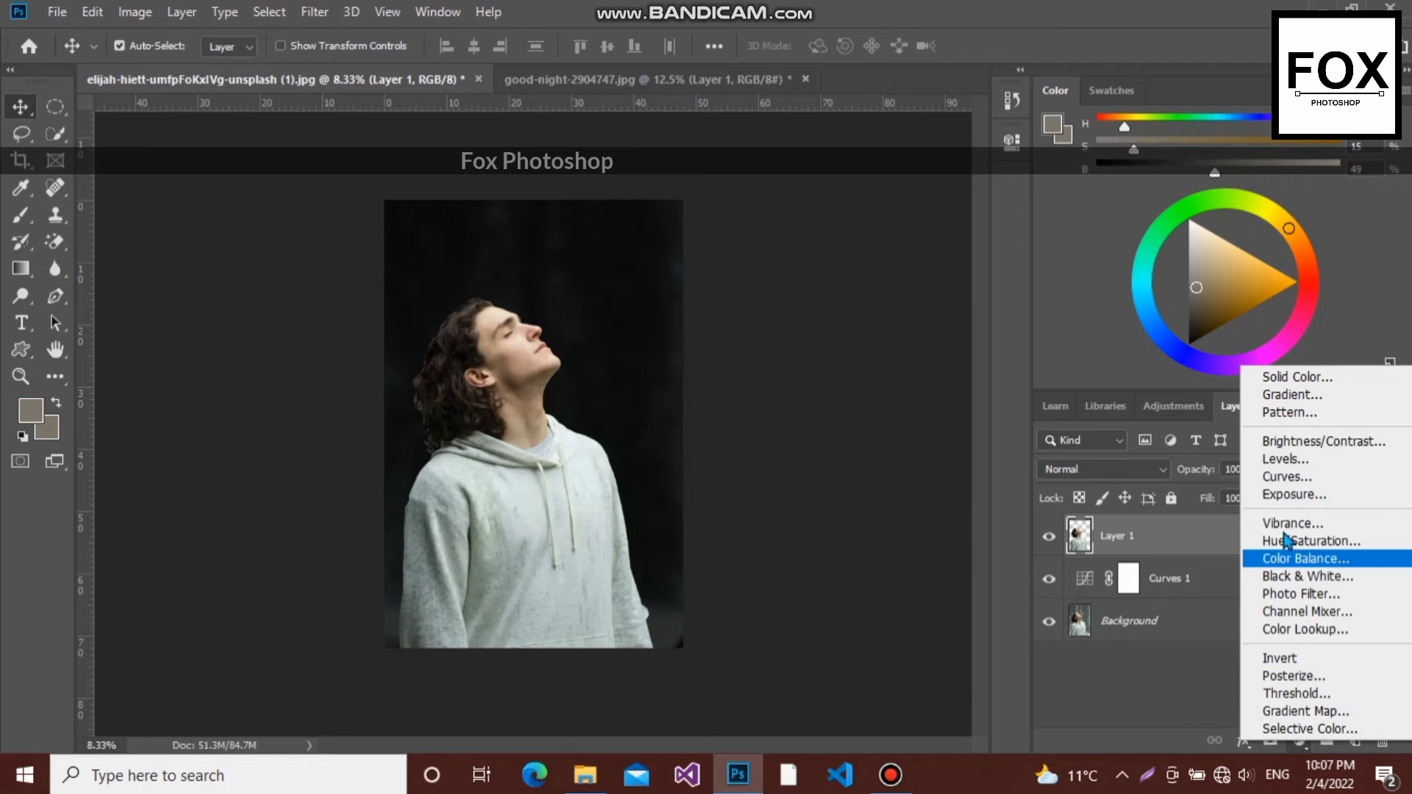
{"action": "left_click", "coordinate": [1279, 479]}
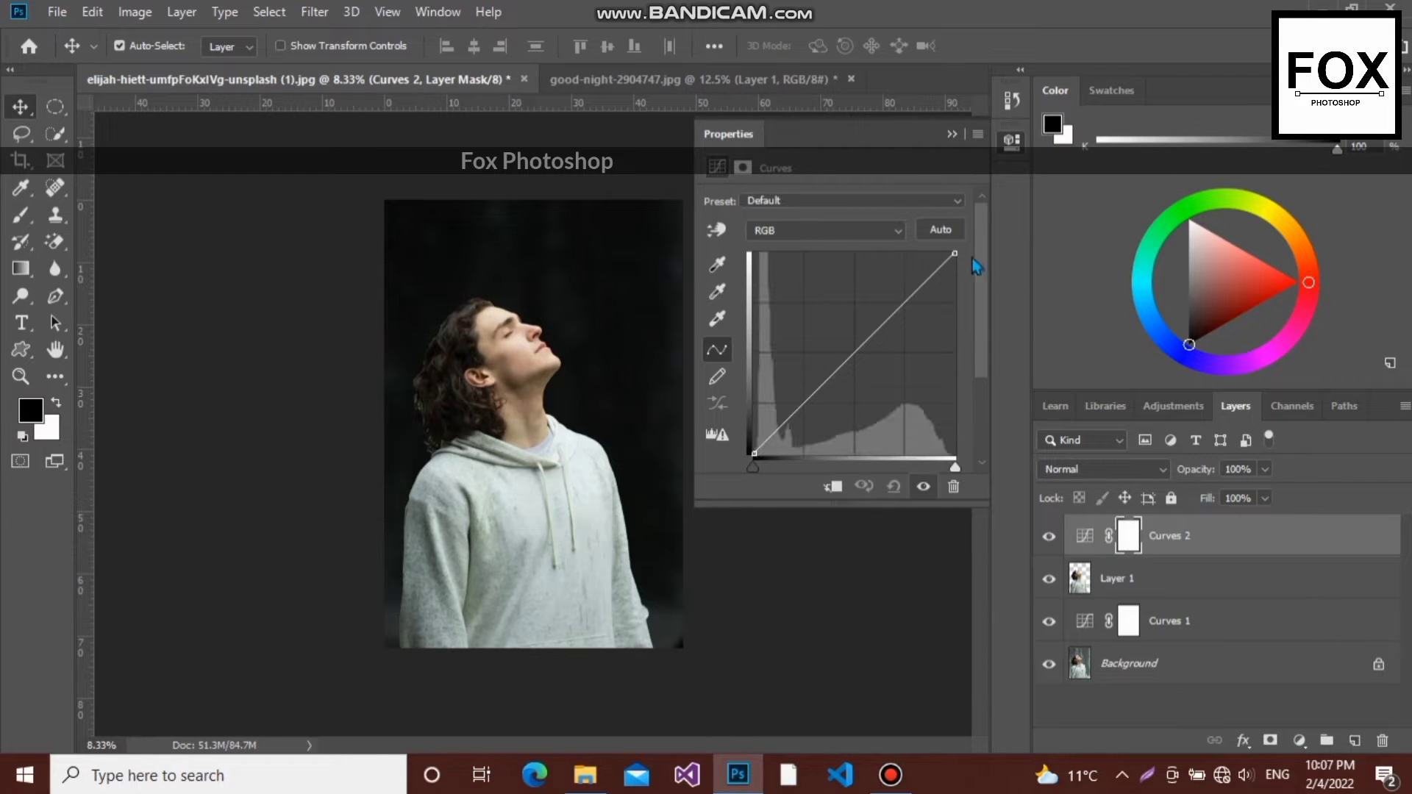
{"action": "left_click_drag", "start_coordinate": [954, 253], "coordinate": [1003, 404]}
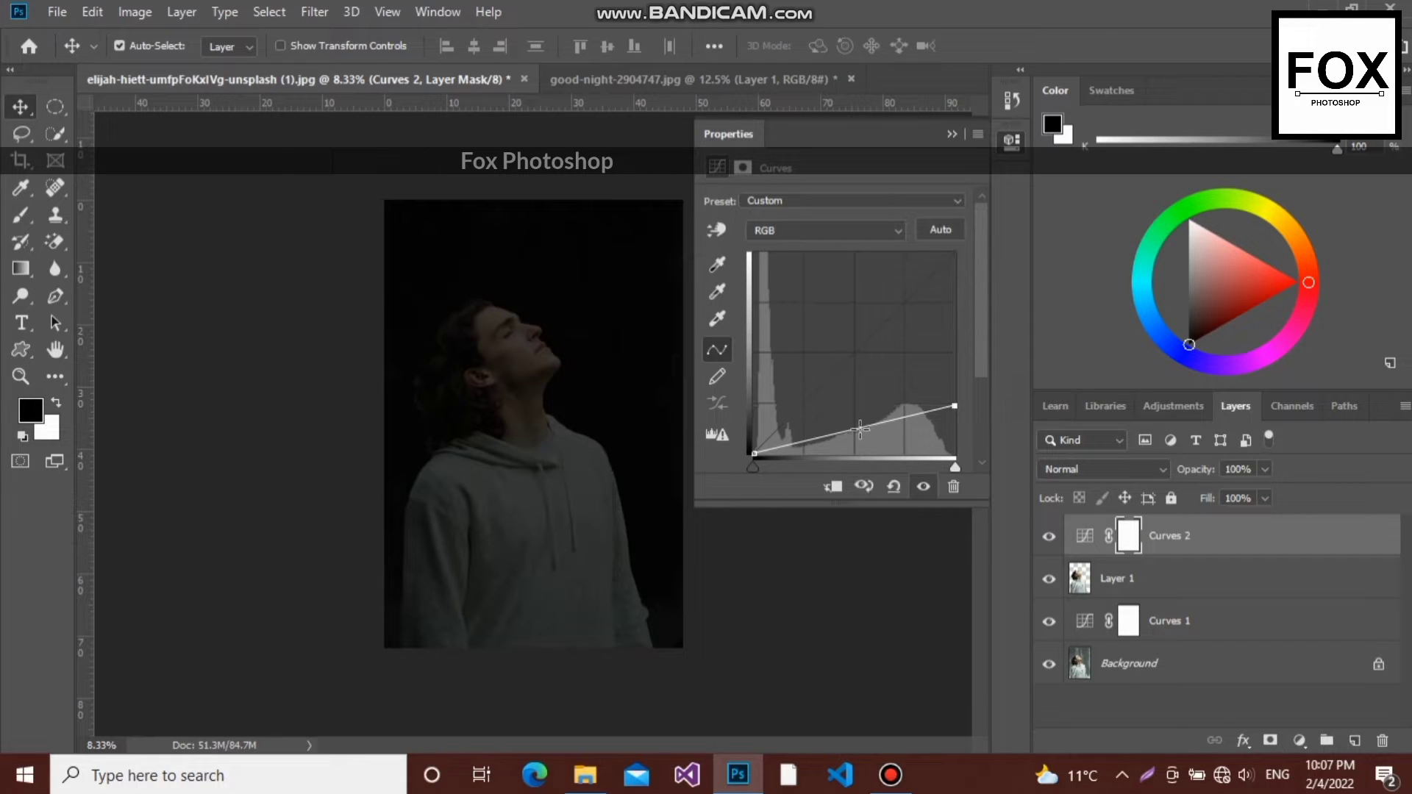
{"action": "left_click_drag", "start_coordinate": [860, 428], "coordinate": [861, 431]}
{"action": "left_click", "coordinate": [835, 488]}
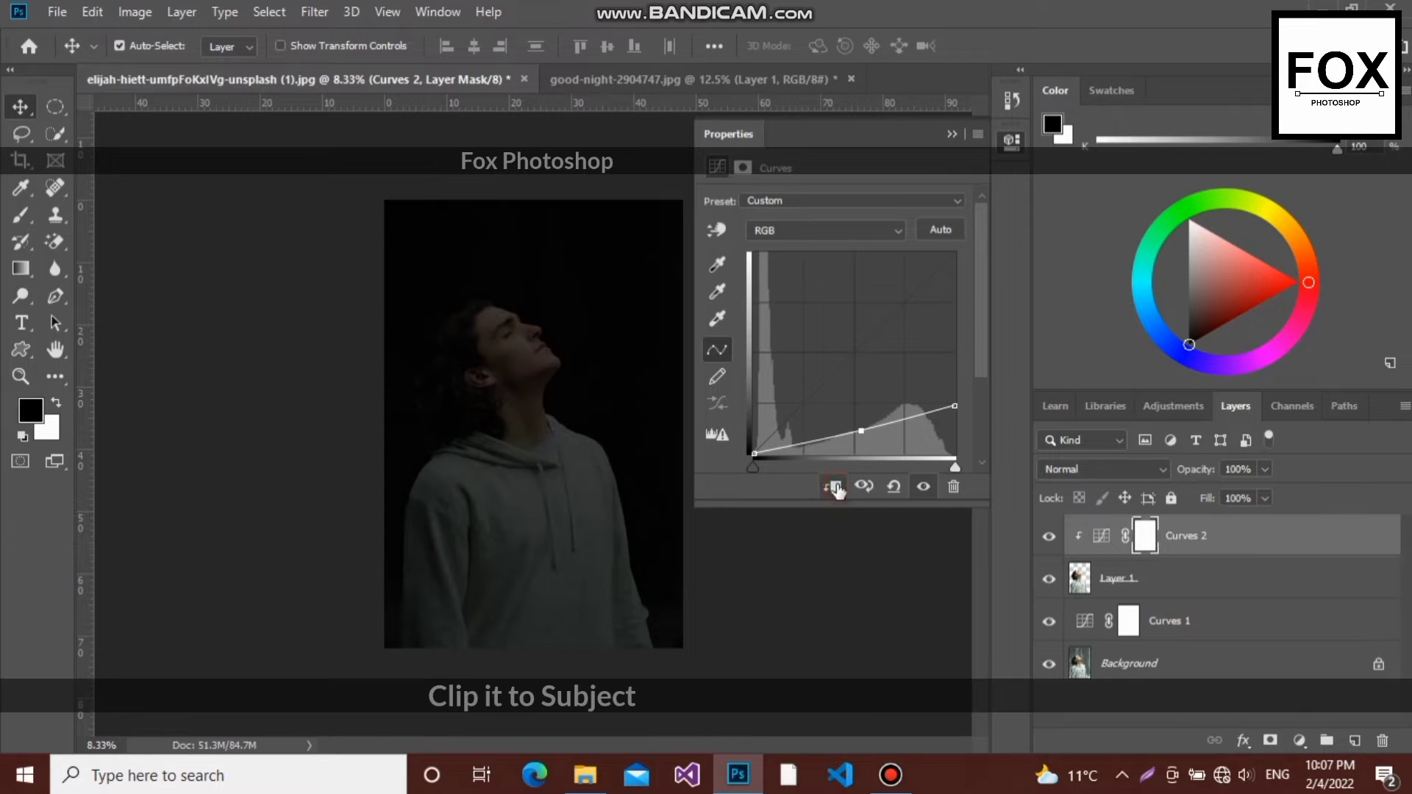
{"action": "left_click", "coordinate": [951, 135]}
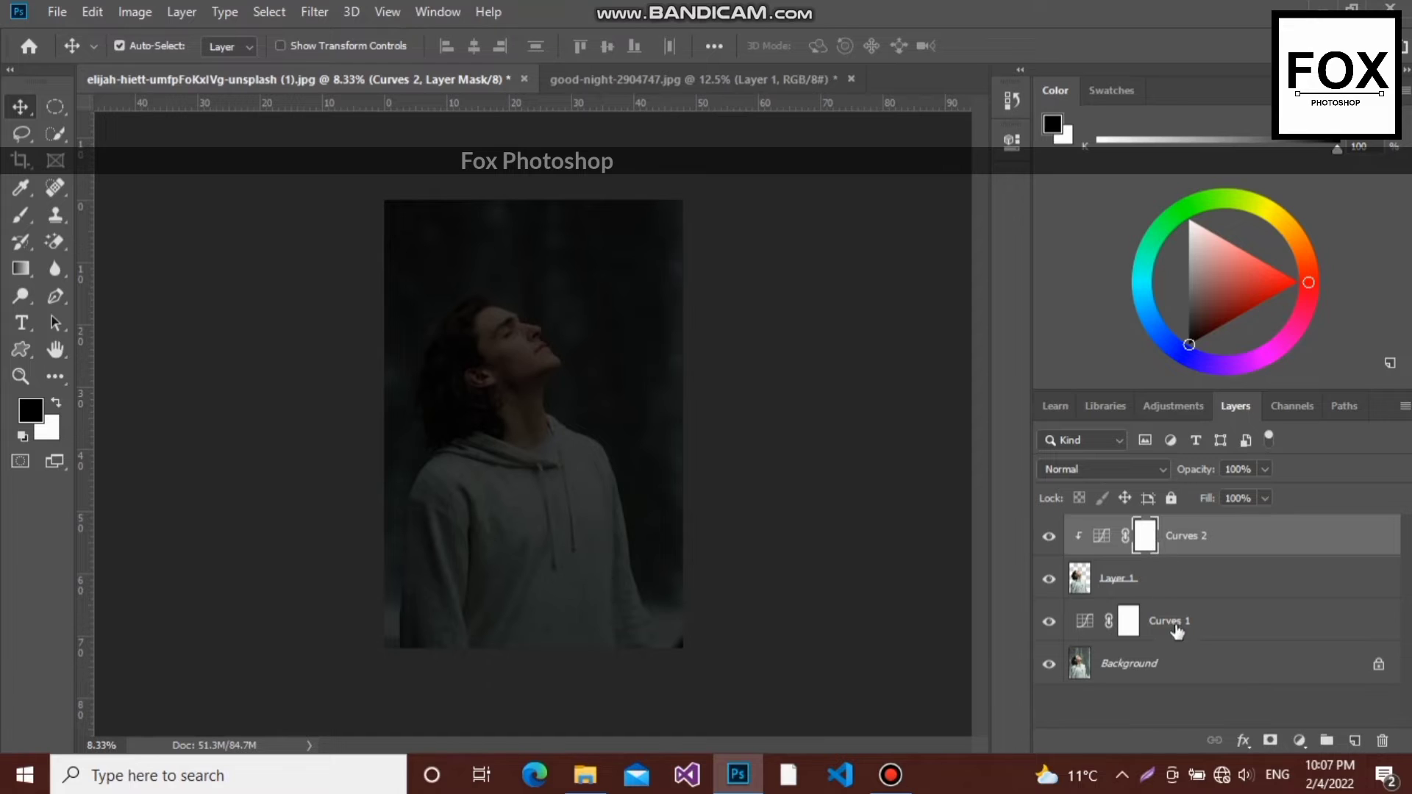
- Unlock the Background layer and add a new empty layer above the Curves 2 adjustment
{"action": "left_click", "coordinate": [1379, 667]}
{"action": "left_click", "coordinate": [1277, 539]}
{"action": "left_click", "coordinate": [1355, 740]}
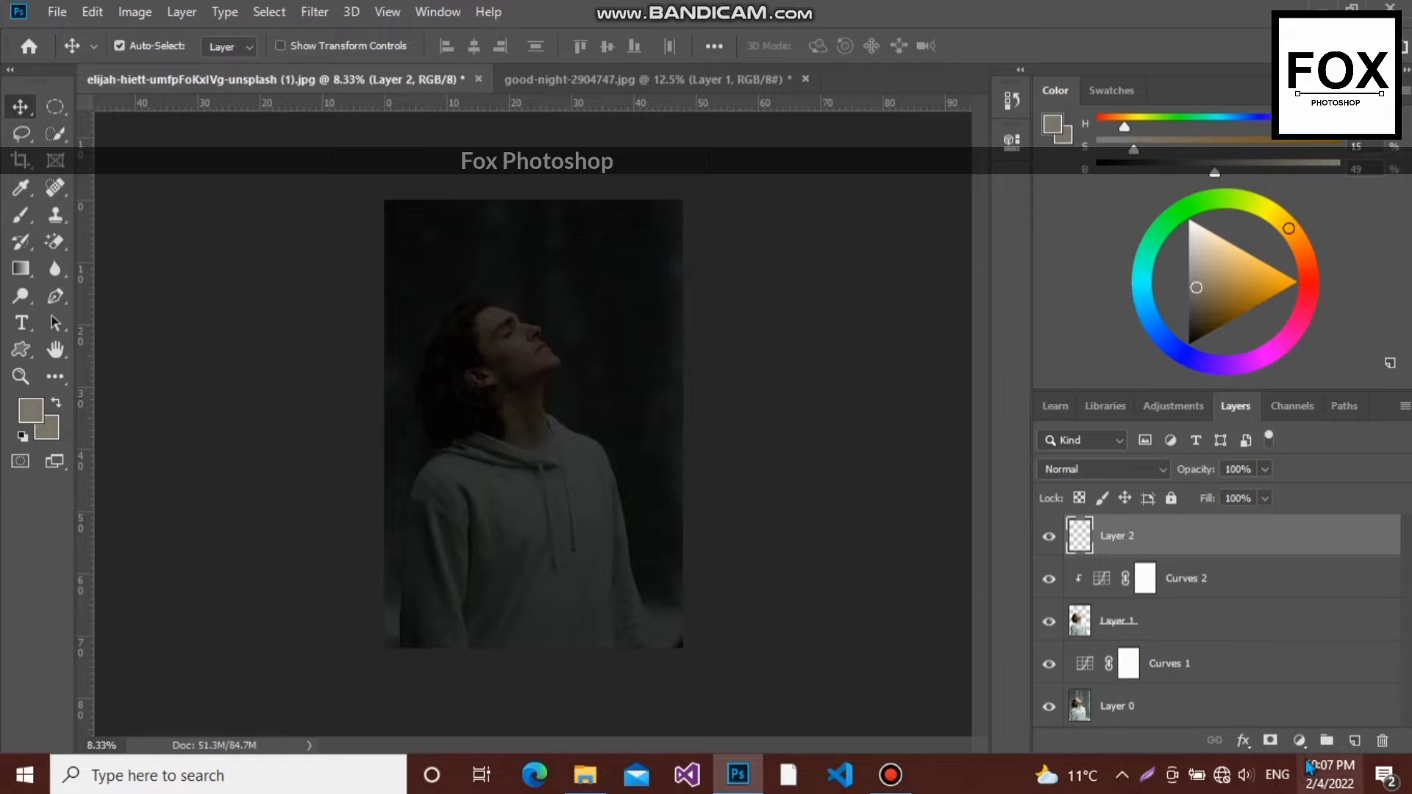
- Add a Color Balance adjustment on top of the layers with midtones set to Cyan-Red -8 and Yellow-Blue +11
{"action": "left_click", "coordinate": [1299, 739]}
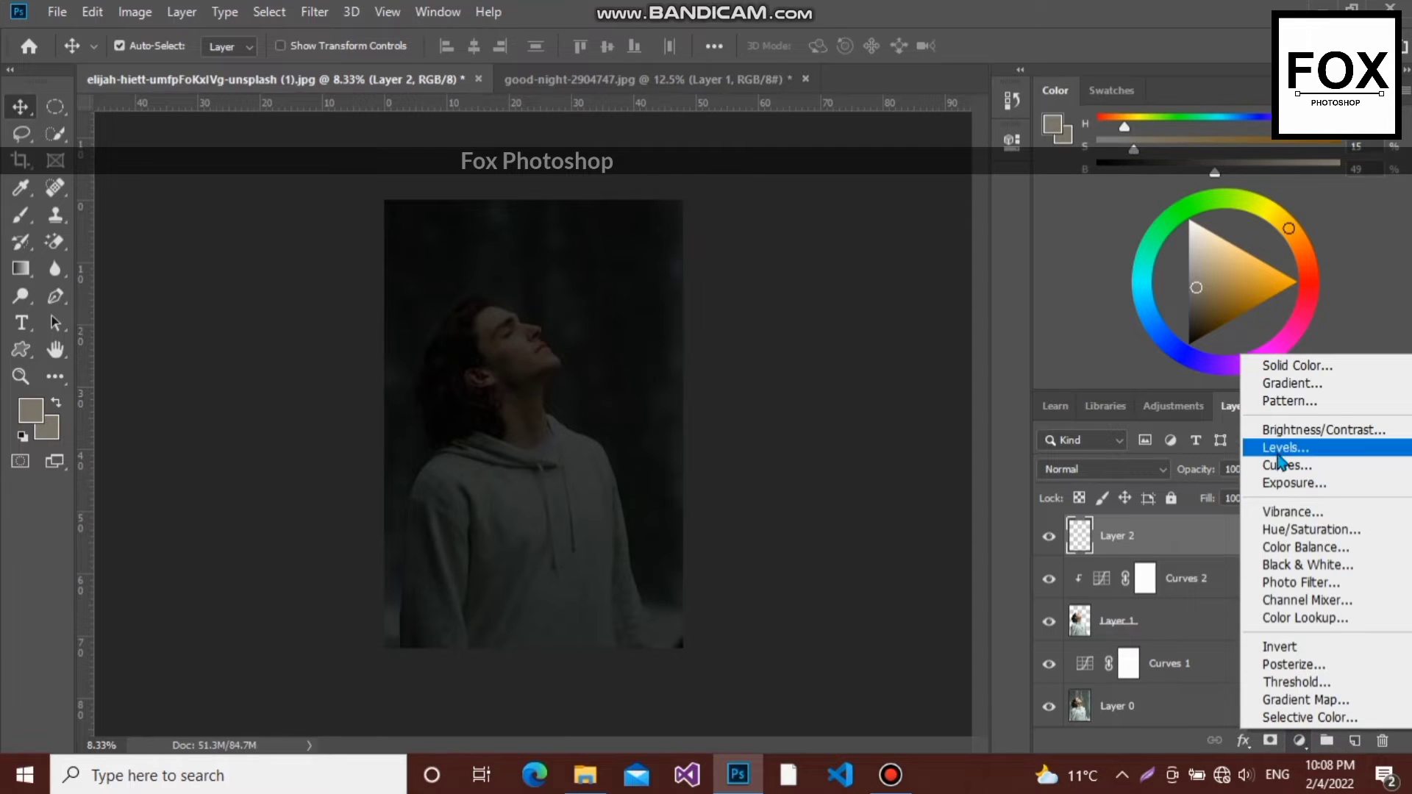
{"action": "left_click", "coordinate": [1303, 547]}
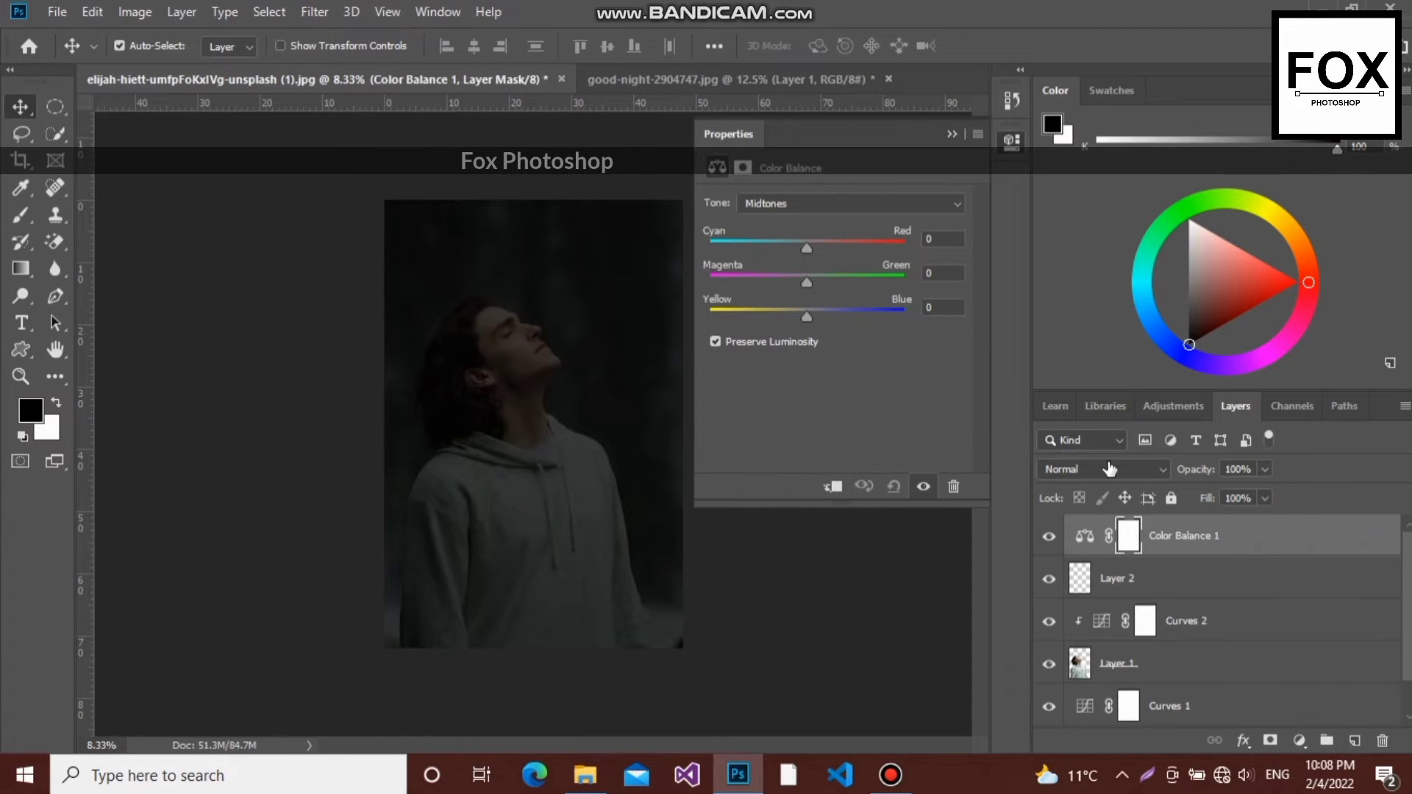
{"action": "left_click_drag", "start_coordinate": [810, 320], "coordinate": [818, 323]}
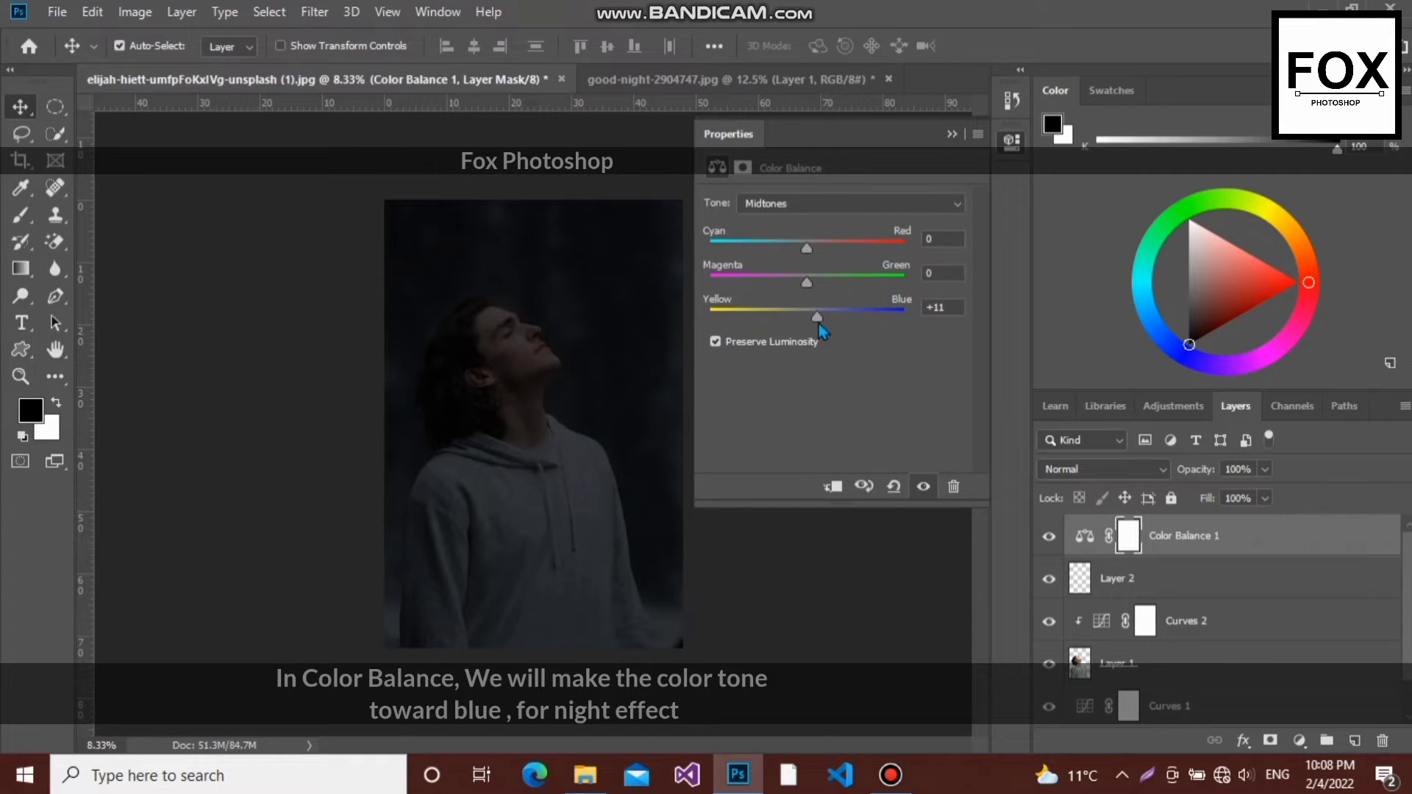
{"action": "left_click_drag", "start_coordinate": [807, 250], "coordinate": [802, 253]}
- Set the Color Balance shadows to Cyan-Red -7 and Yellow-Blue +6
{"action": "left_click", "coordinate": [800, 209]}
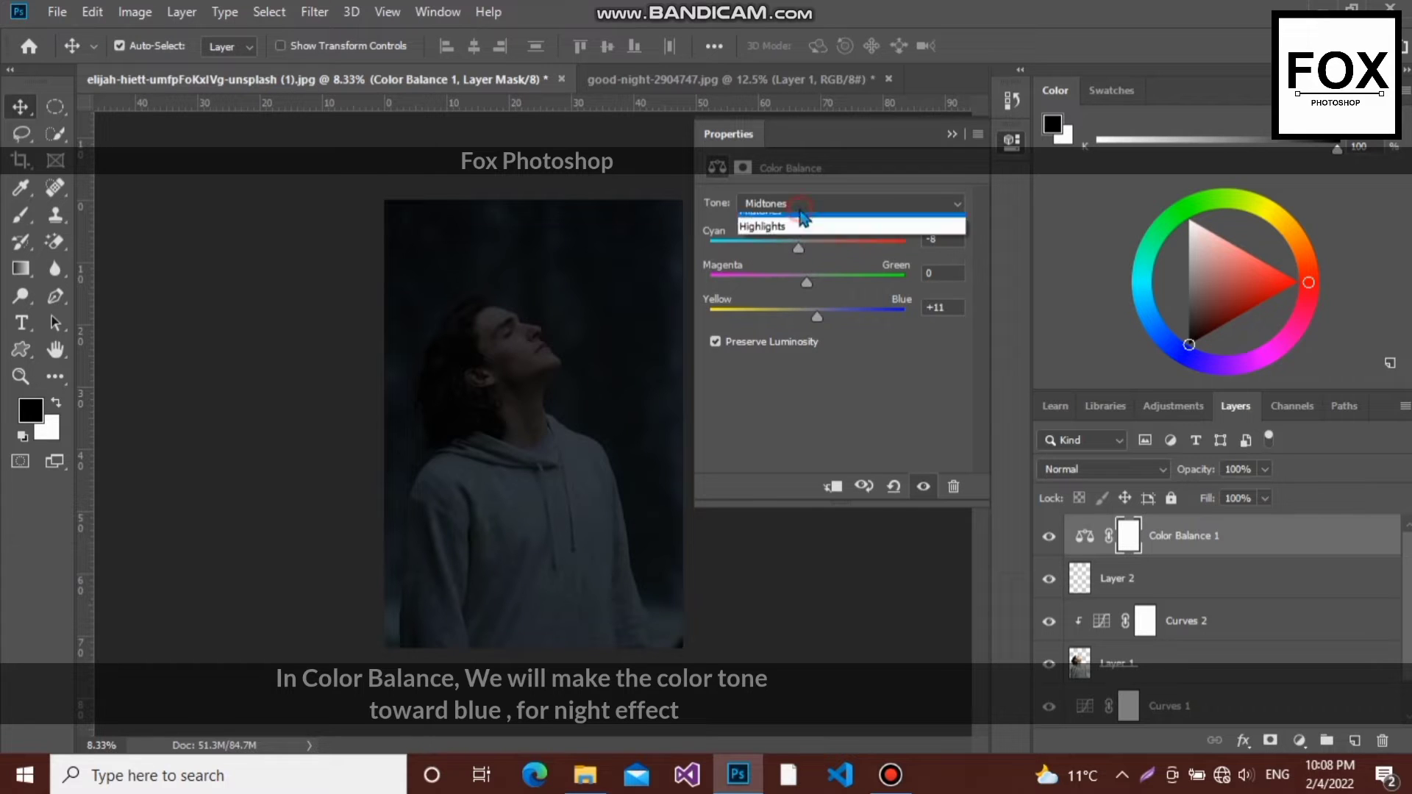
{"action": "left_click", "coordinate": [799, 220]}
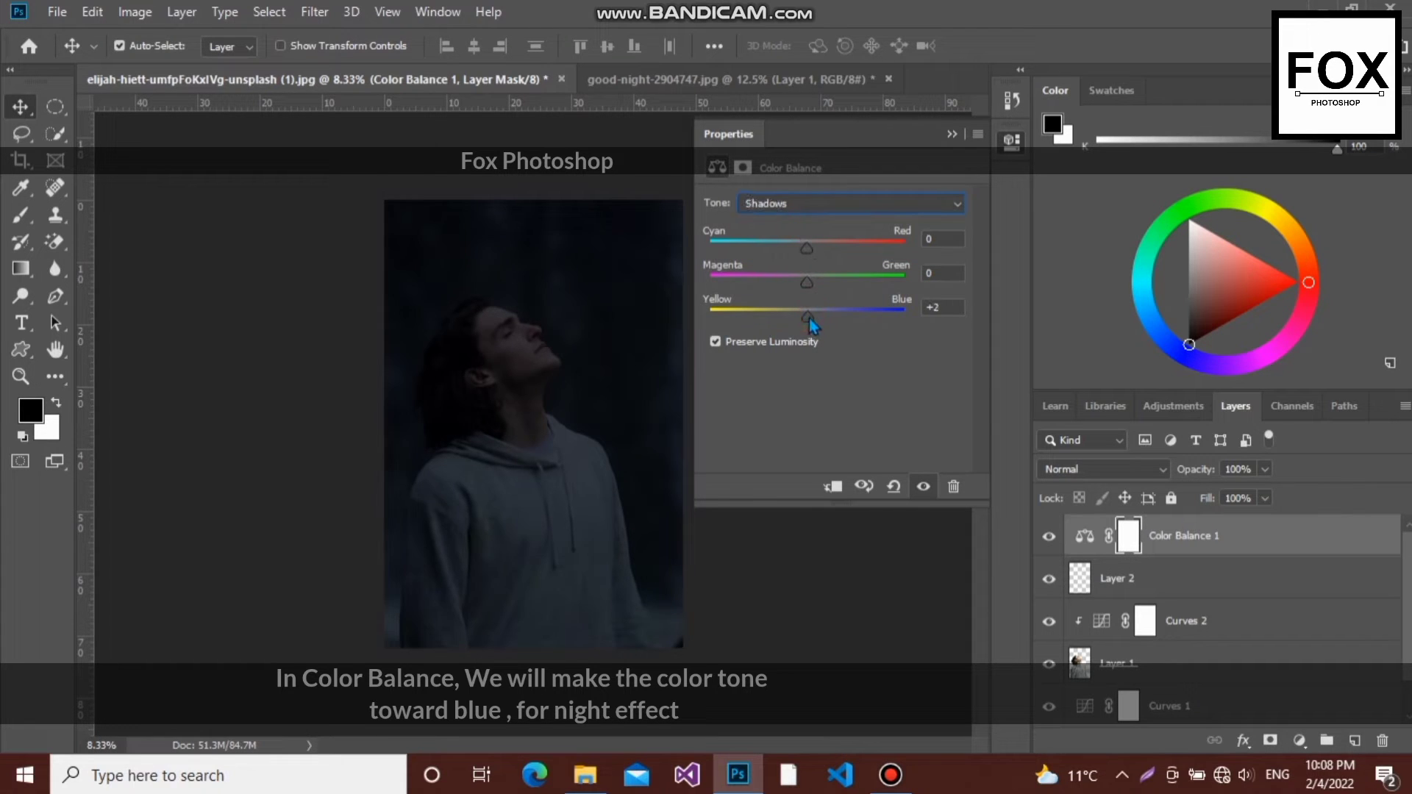
{"action": "left_click_drag", "start_coordinate": [809, 318], "coordinate": [813, 322]}
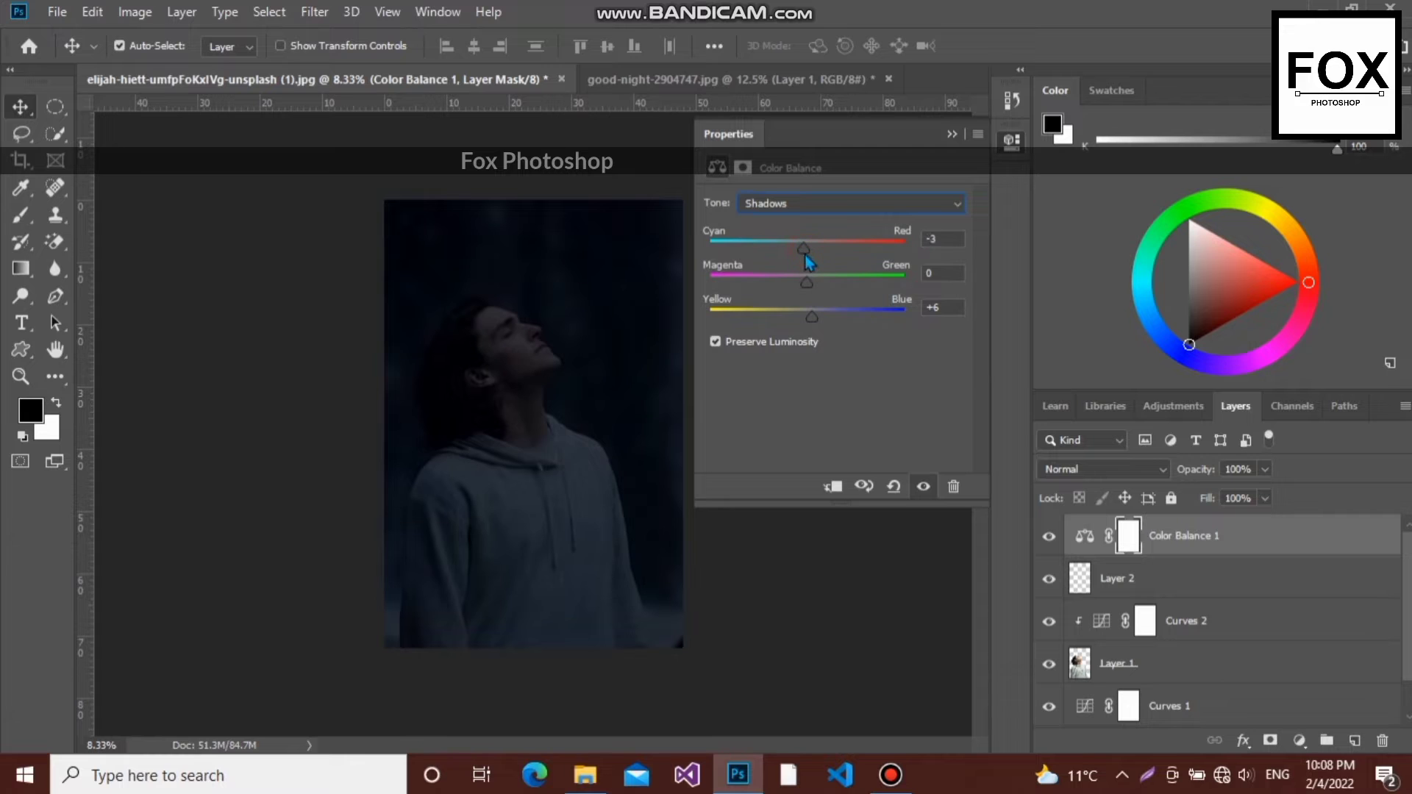
- Set the Color Balance highlights to Cyan-Red -9 and Yellow-Blue +9, and collapse the adjustment's properties
{"action": "left_click", "coordinate": [804, 206]}
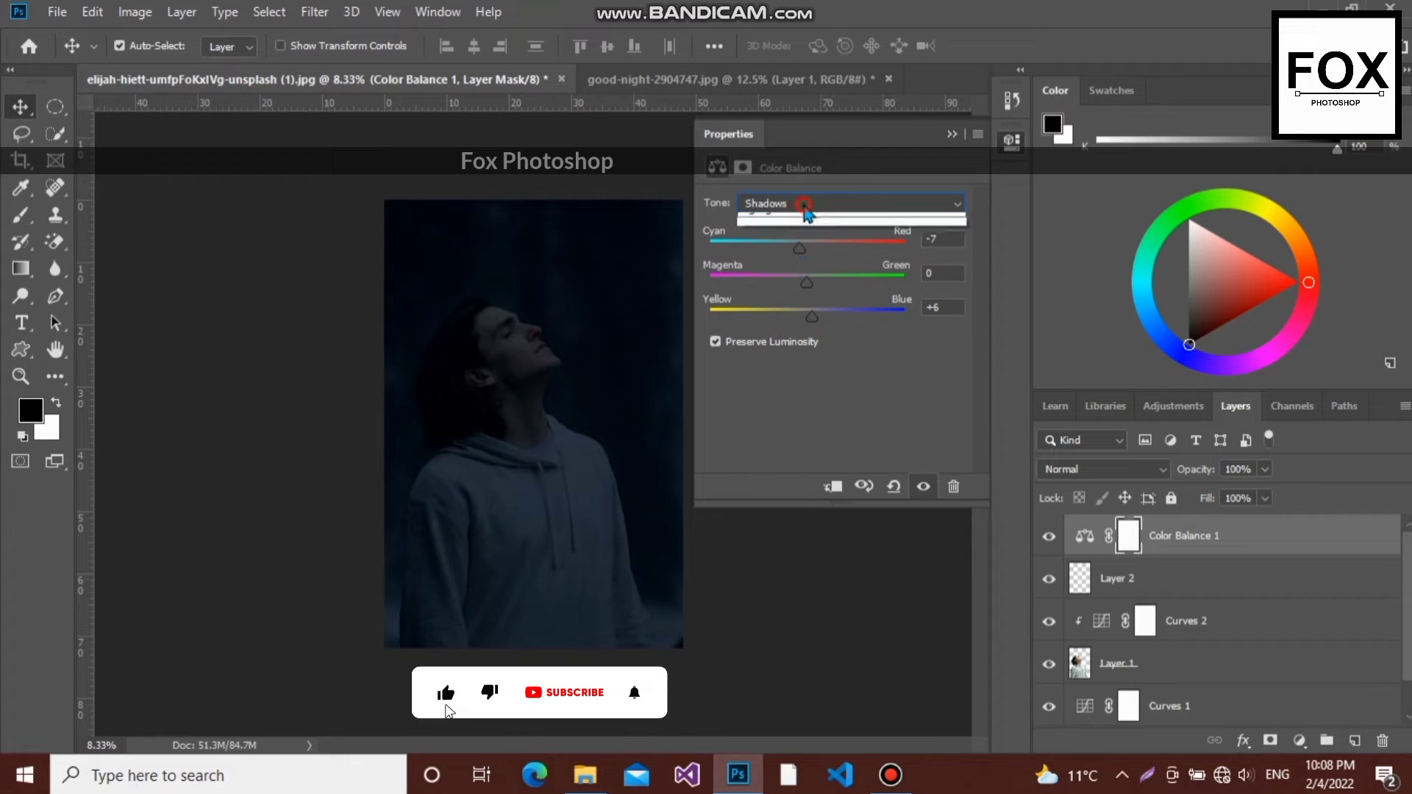
{"action": "left_click", "coordinate": [806, 252]}
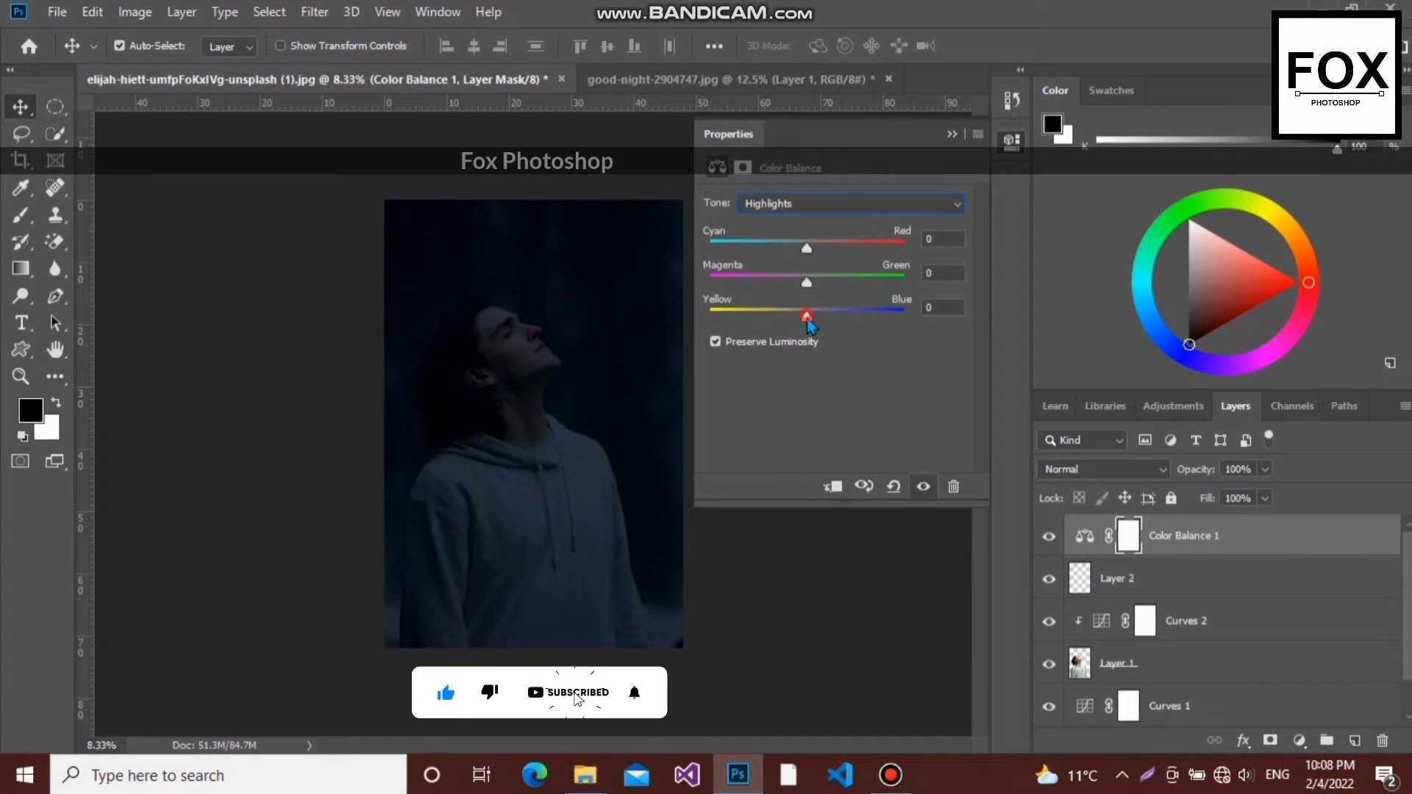
{"action": "left_click_drag", "start_coordinate": [806, 316], "coordinate": [812, 327]}
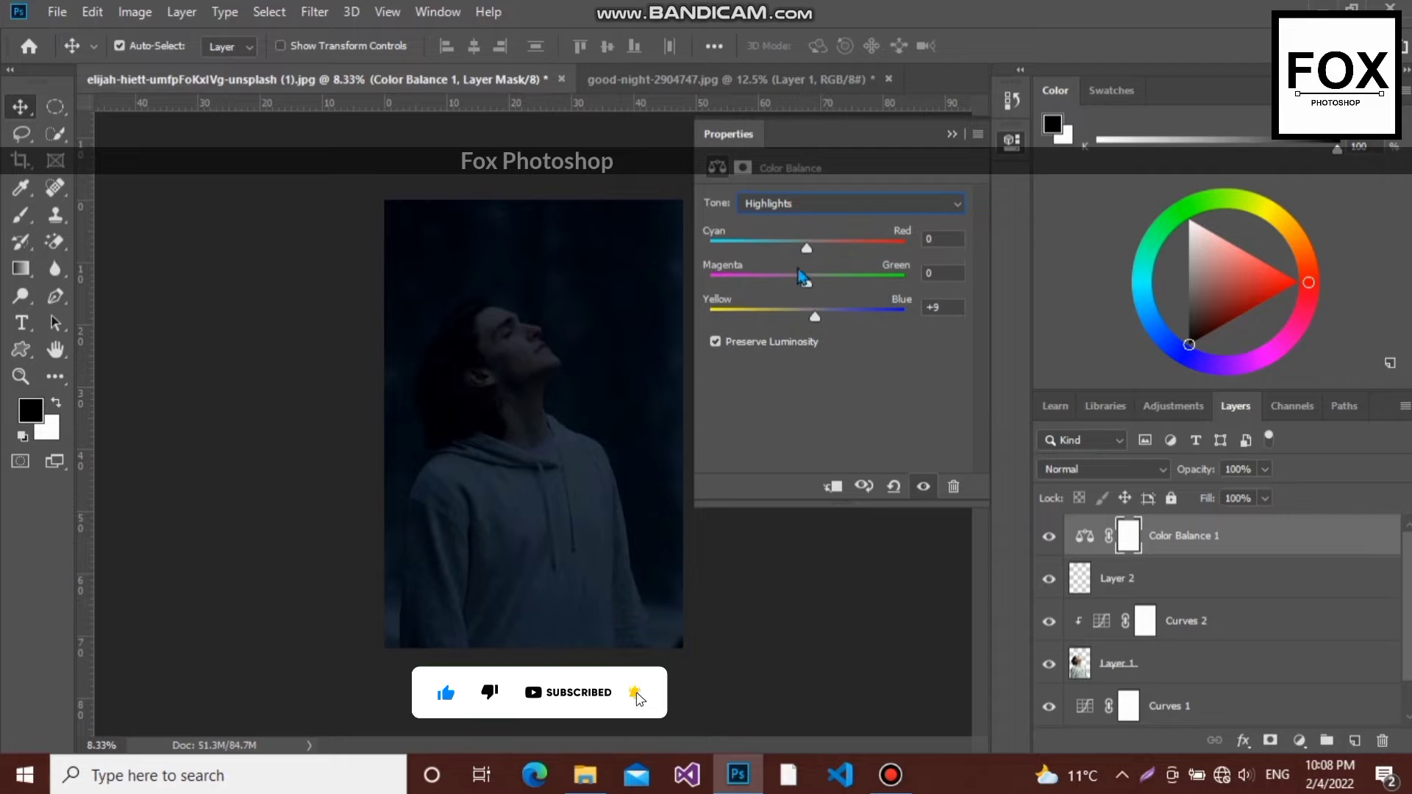
{"action": "left_click_drag", "start_coordinate": [807, 256], "coordinate": [802, 259]}
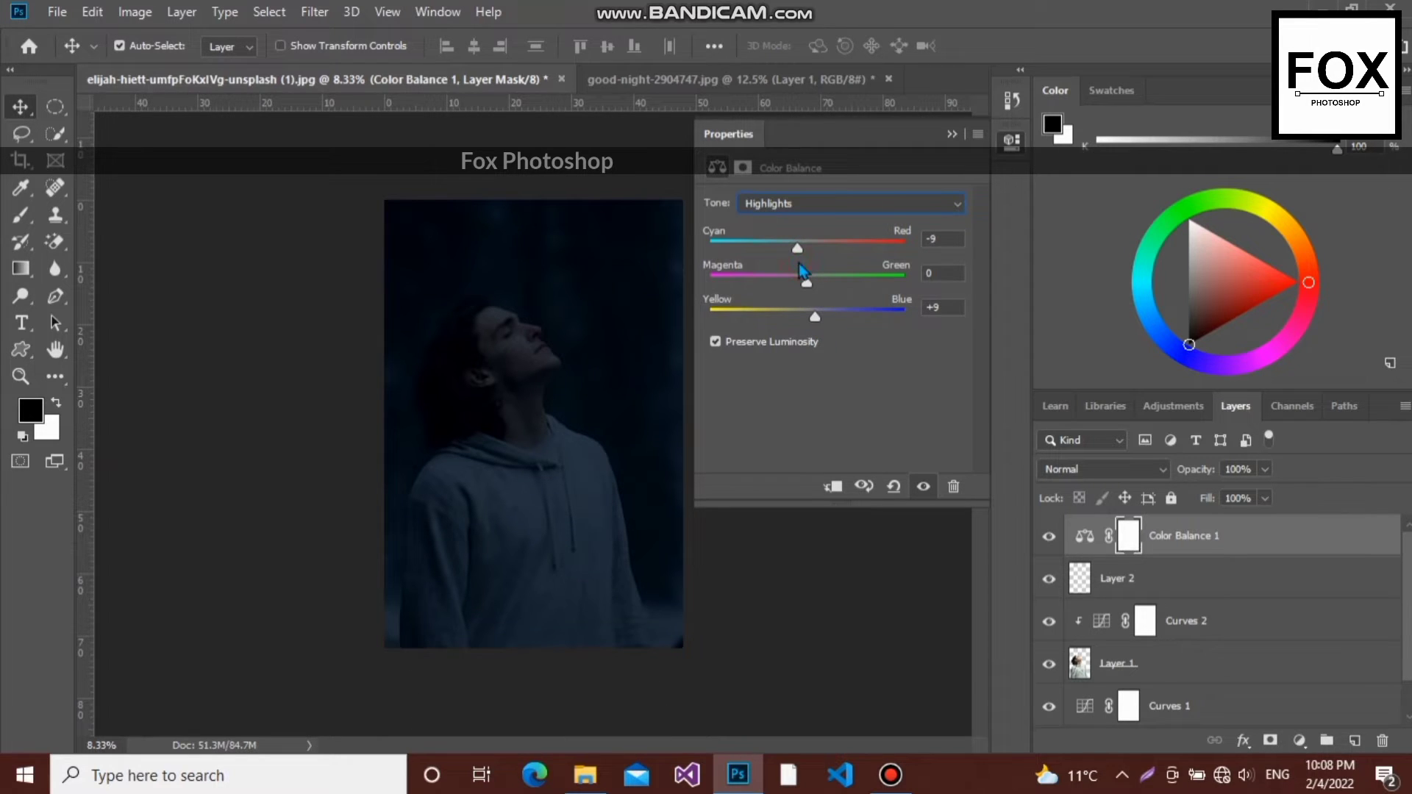
{"action": "left_click", "coordinate": [950, 133]}
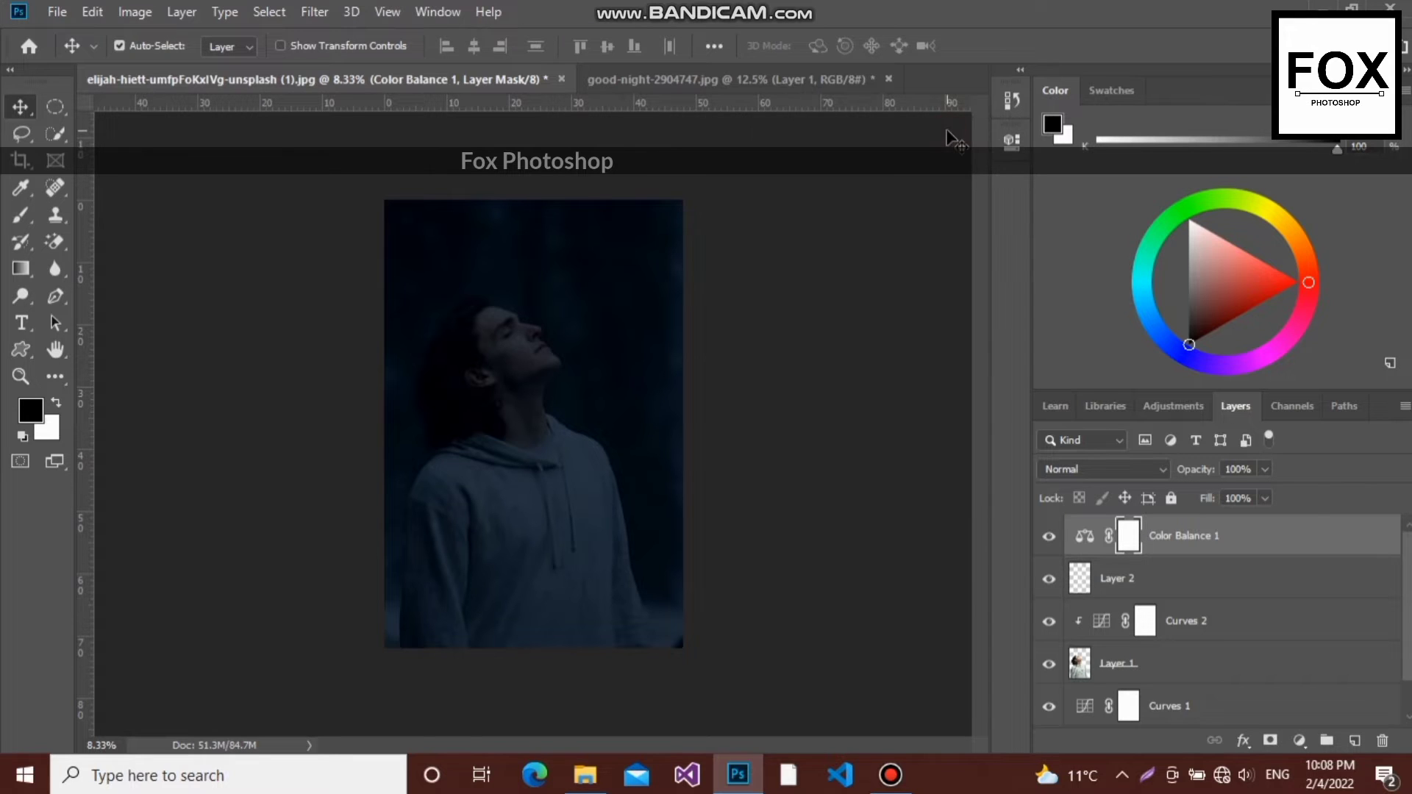
- Move the empty Layer 2 above the Color Balance adjustment in the layer stack
{"action": "left_click", "coordinate": [1106, 579]}
{"action": "left_click_drag", "start_coordinate": [1114, 533], "coordinate": [1114, 529]}
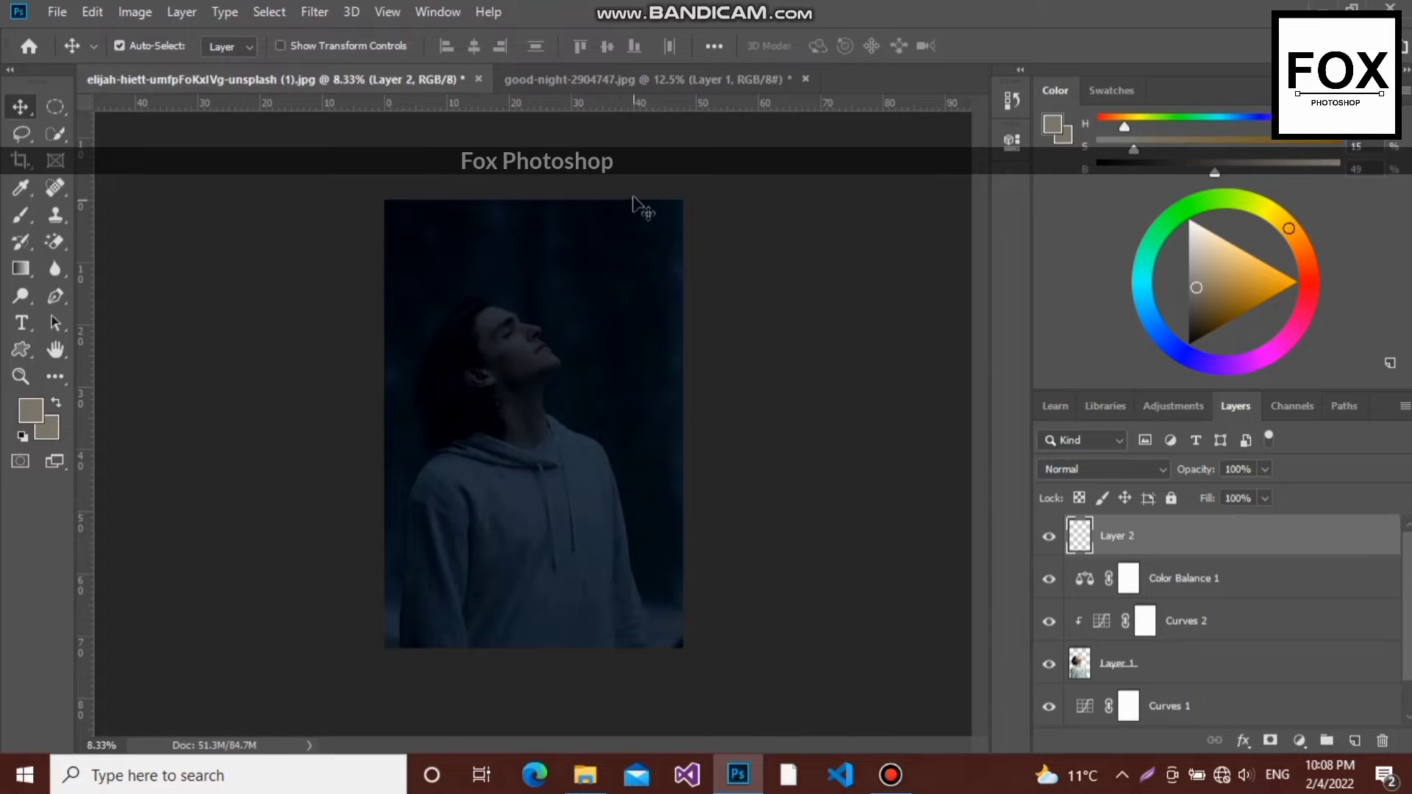
- Check the cut-out moon layer in good-night-2904747.jpg and bring it into the portrait document as the topmost layer
{"action": "left_click", "coordinate": [619, 83]}
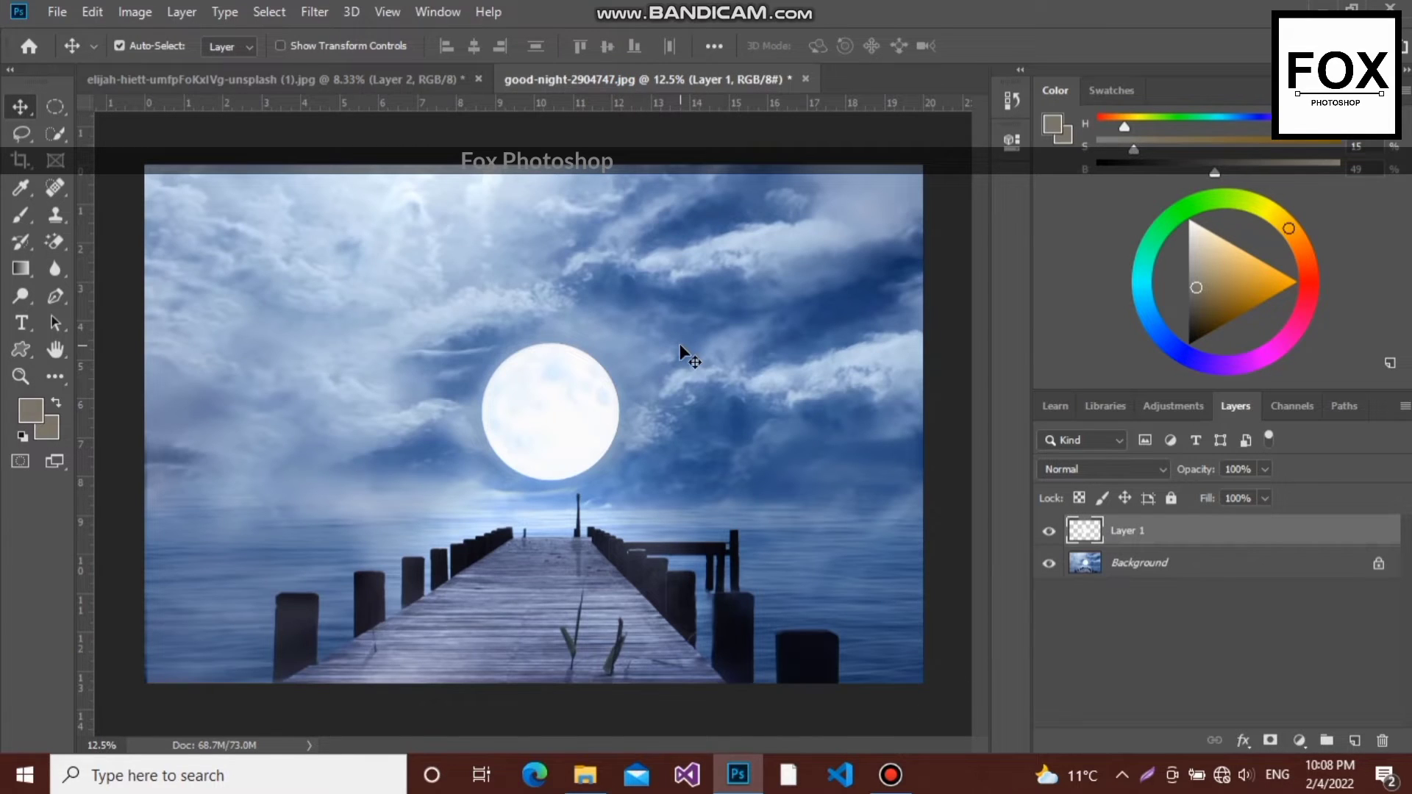
{"action": "left_click", "coordinate": [1057, 542], "text": "alt"}
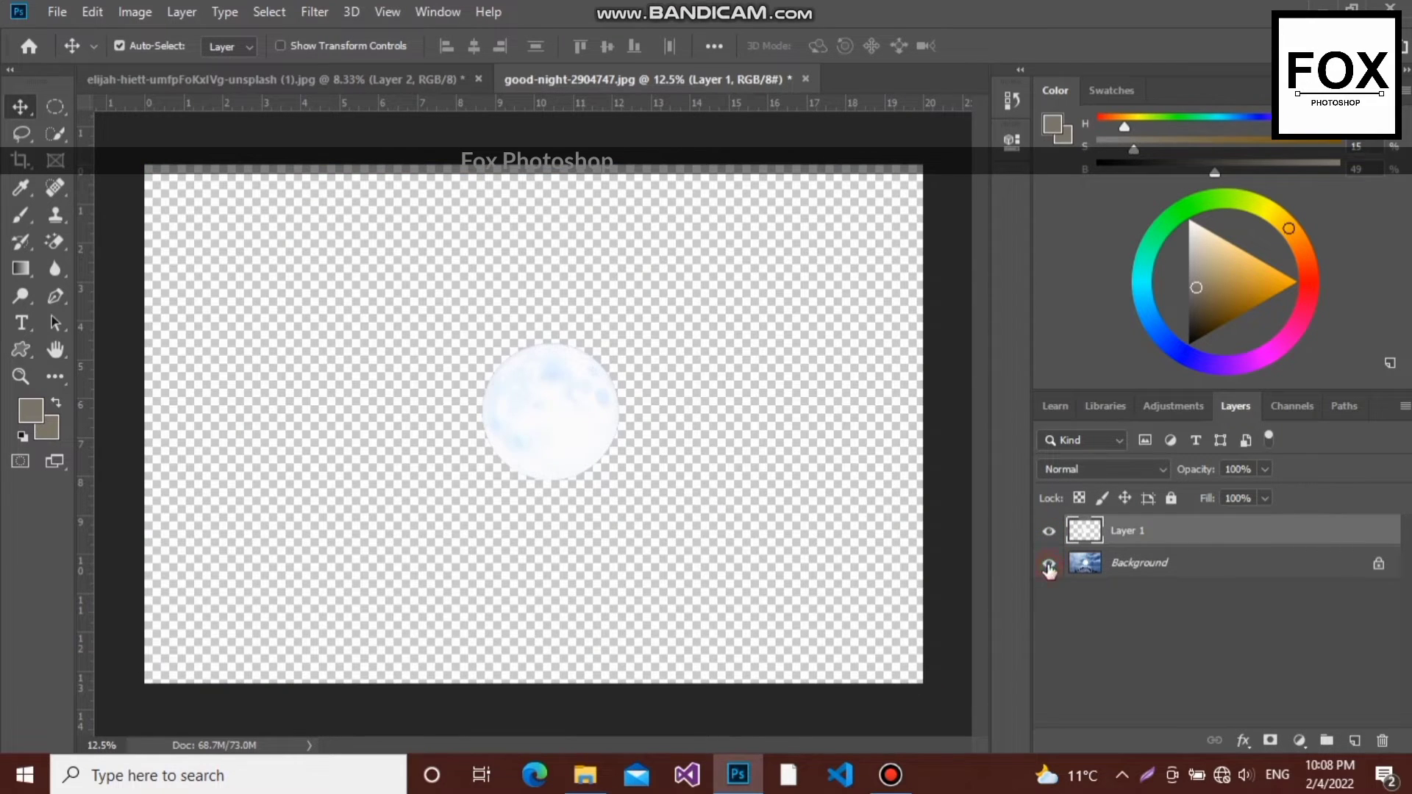
{"action": "left_click", "coordinate": [1048, 564]}
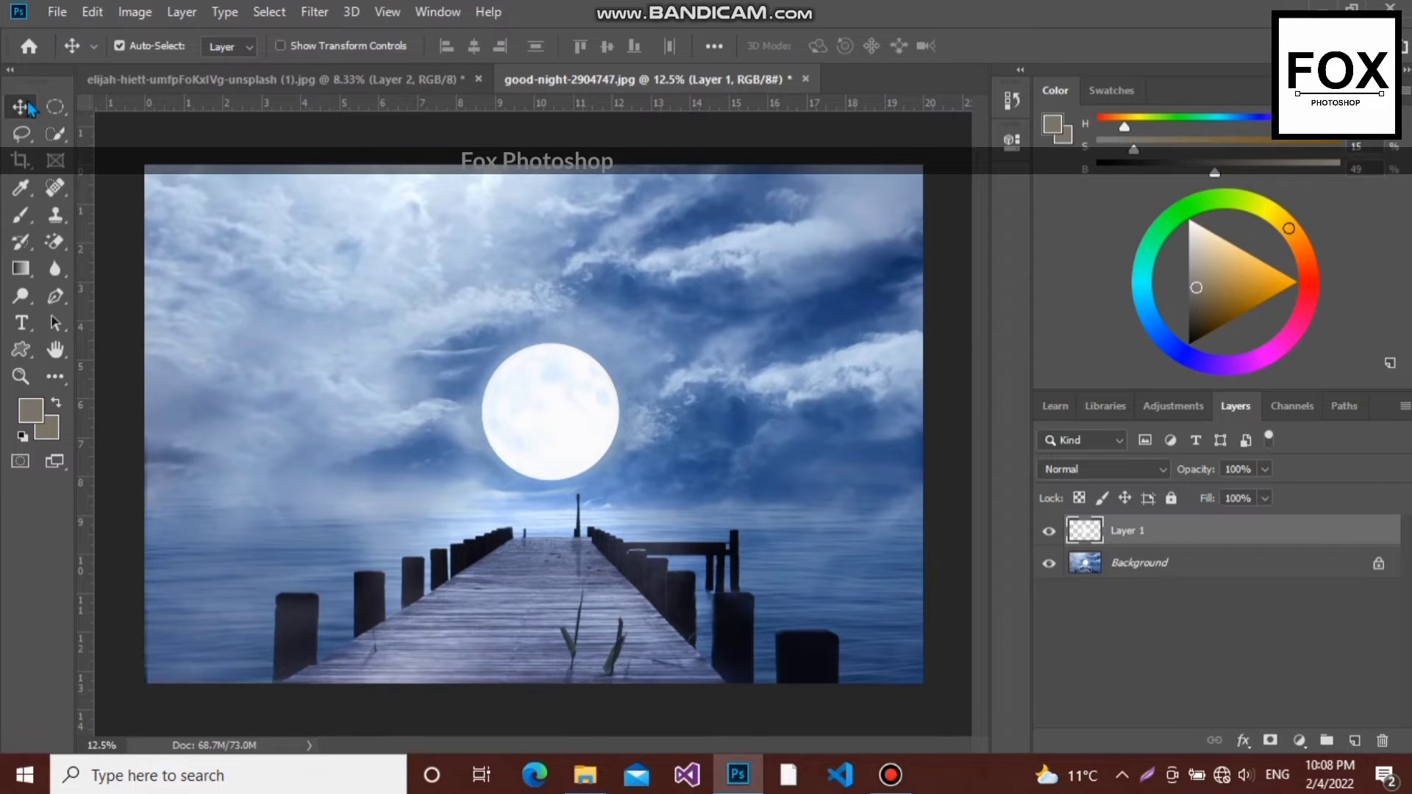
{"action": "left_click", "coordinate": [55, 133]}
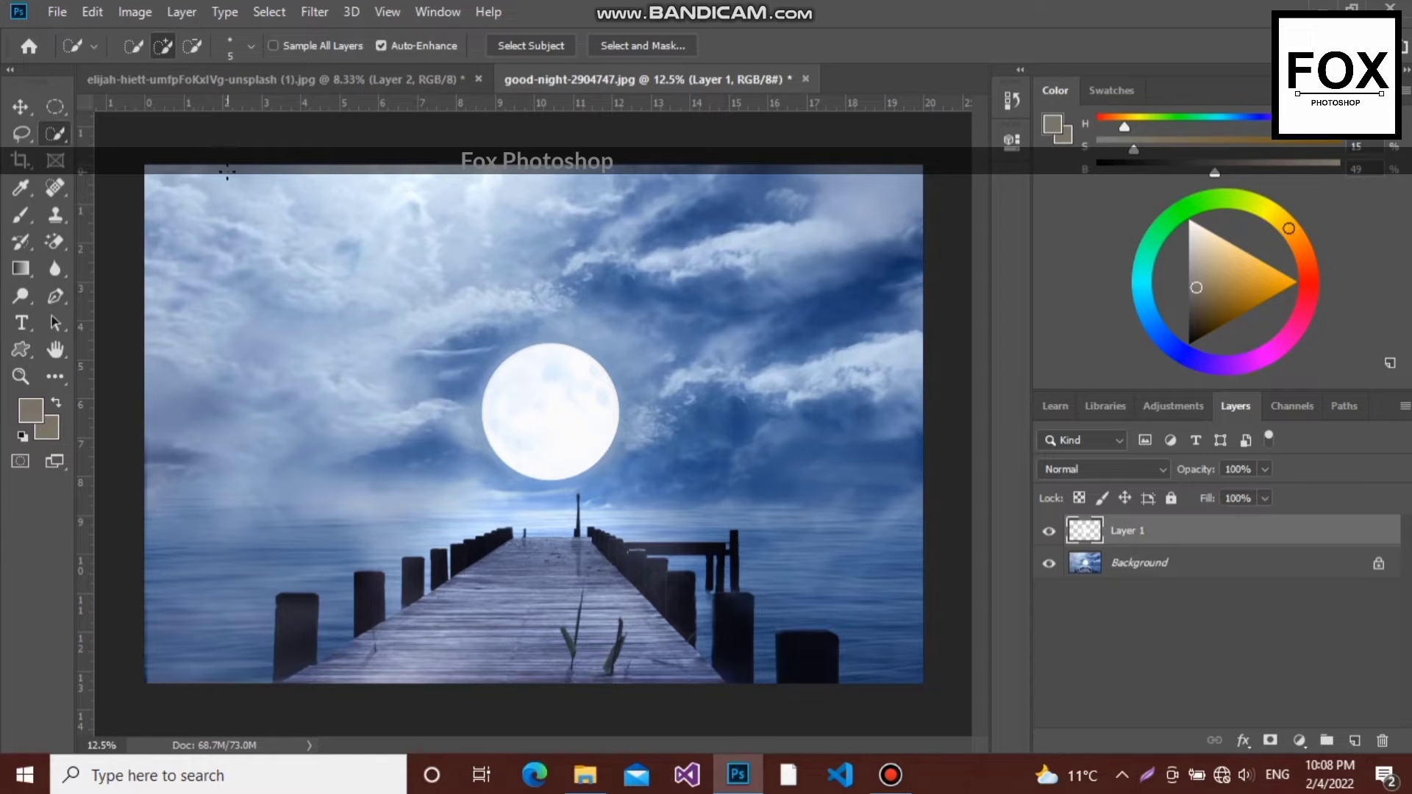
{"action": "key", "text": "v"}
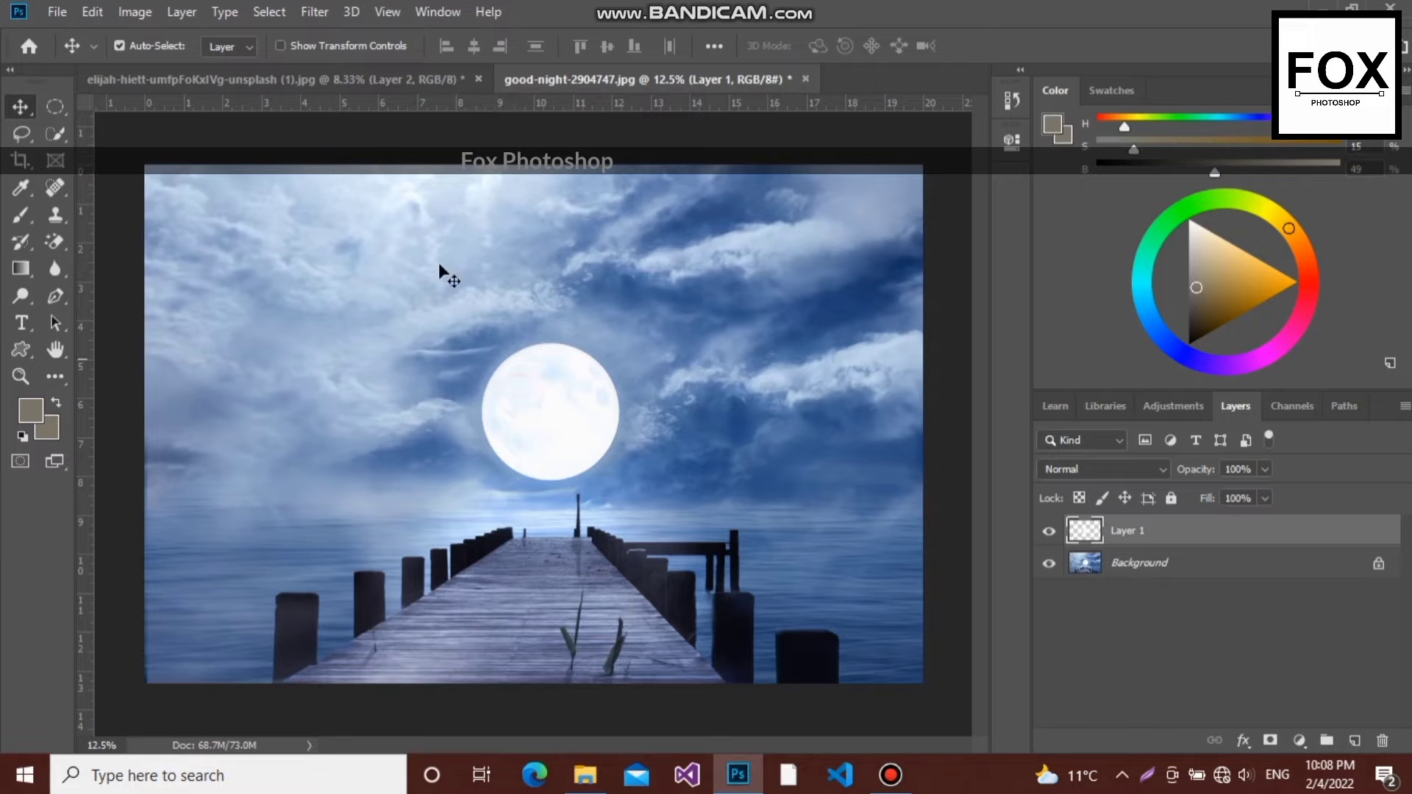
{"action": "left_click", "coordinate": [362, 79]}
{"action": "left_click_drag", "start_coordinate": [469, 316], "coordinate": [469, 317]}
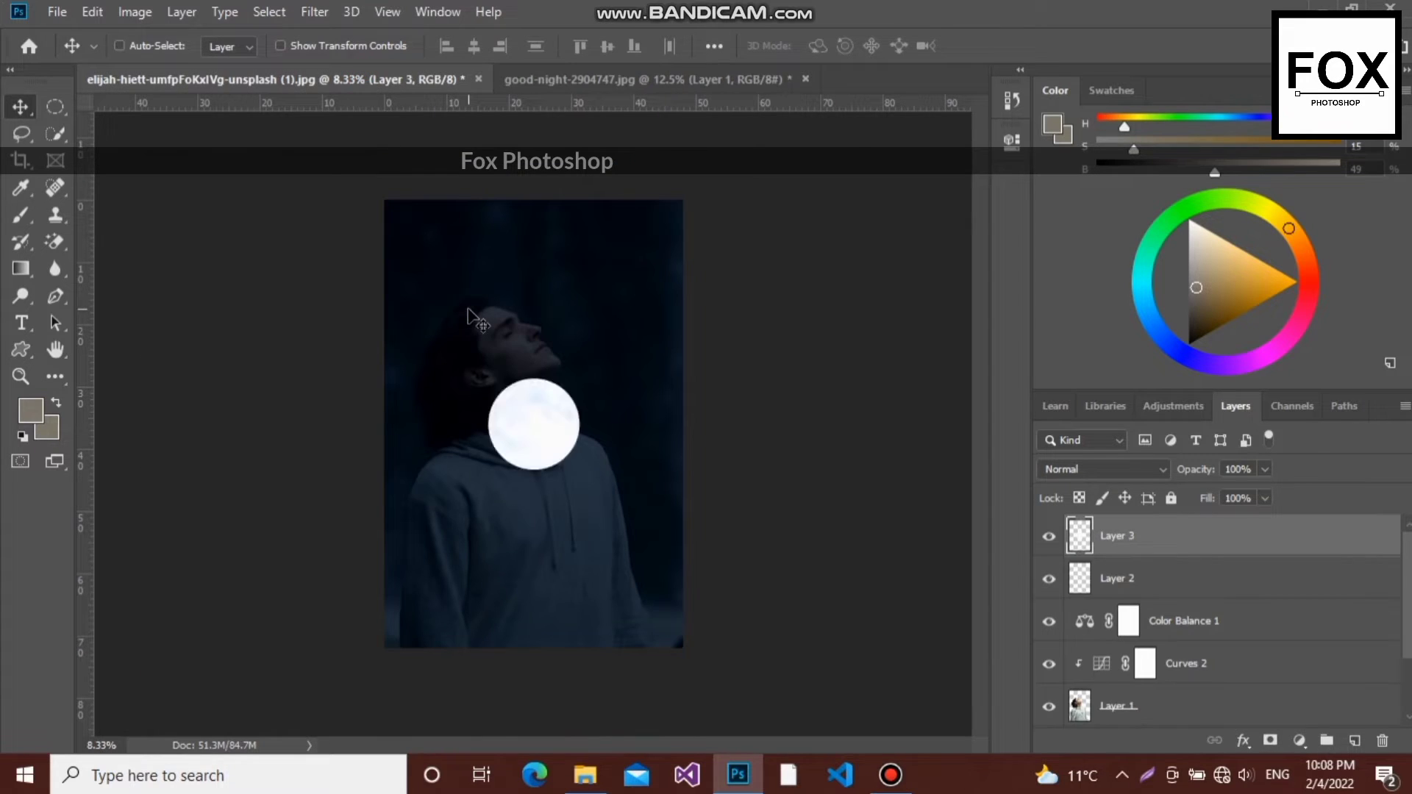
- Scale the moon to 77.92% and place it in the sky at the upper right of the portrait
{"action": "key", "text": "ctrl+t"}
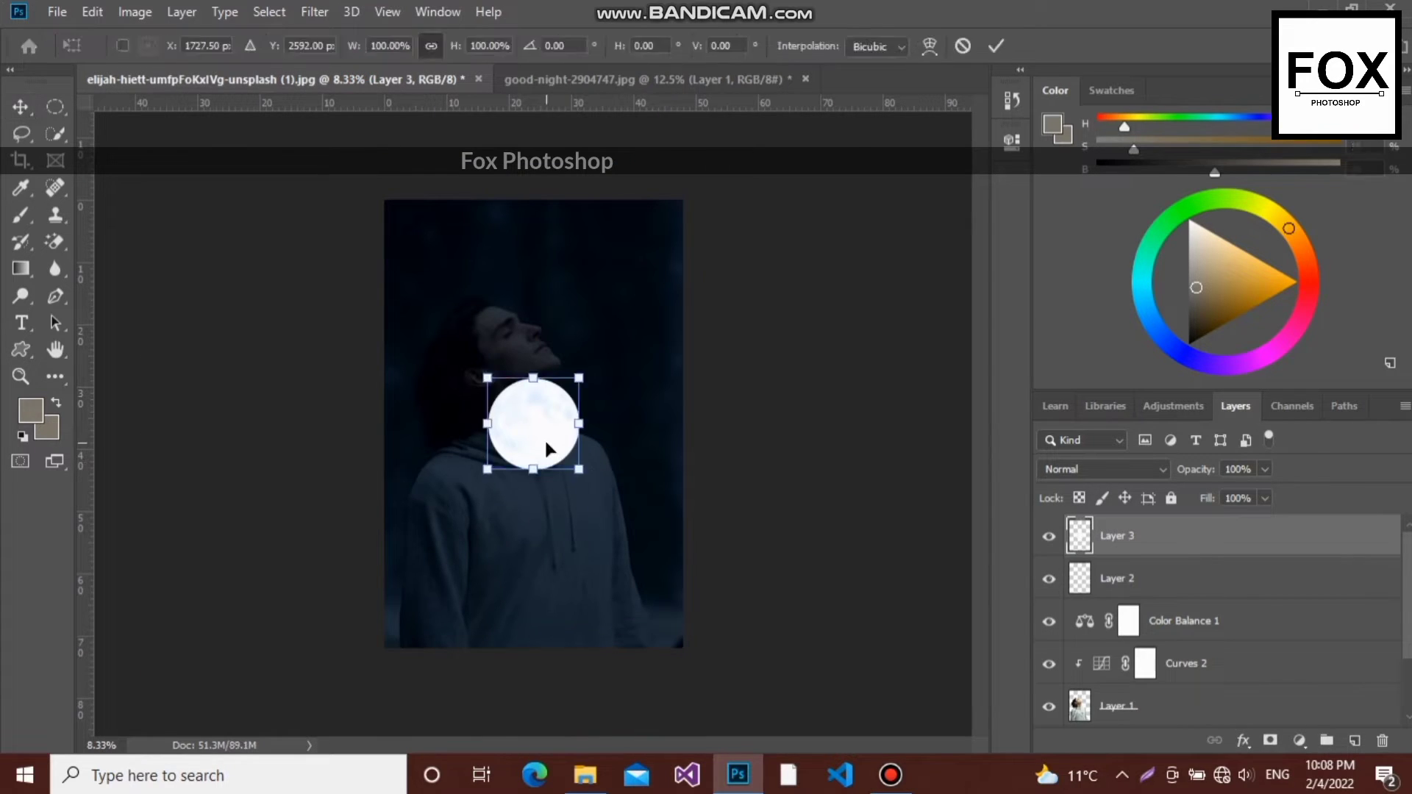
{"action": "left_click_drag", "start_coordinate": [577, 471], "coordinate": [619, 253]}
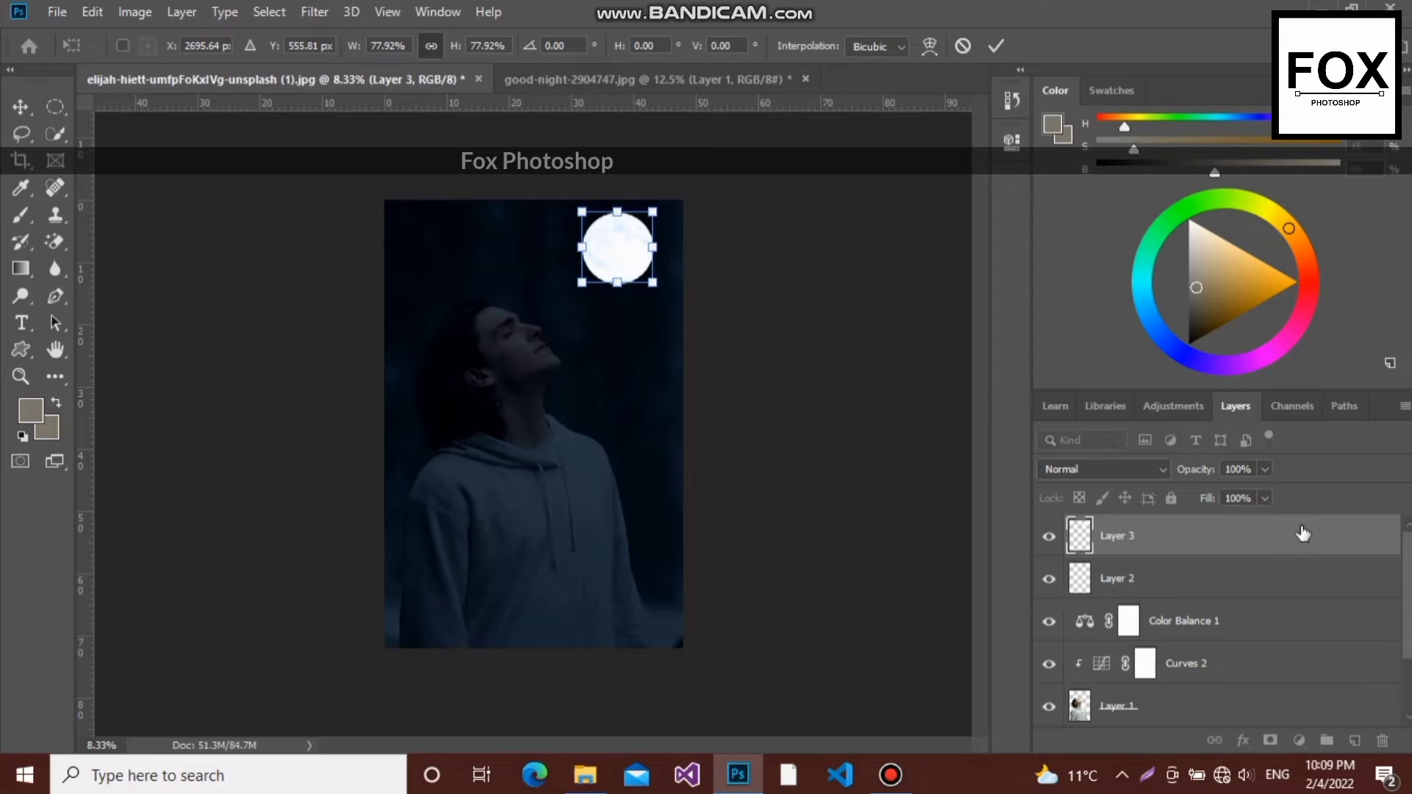
{"action": "key", "text": "Return"}
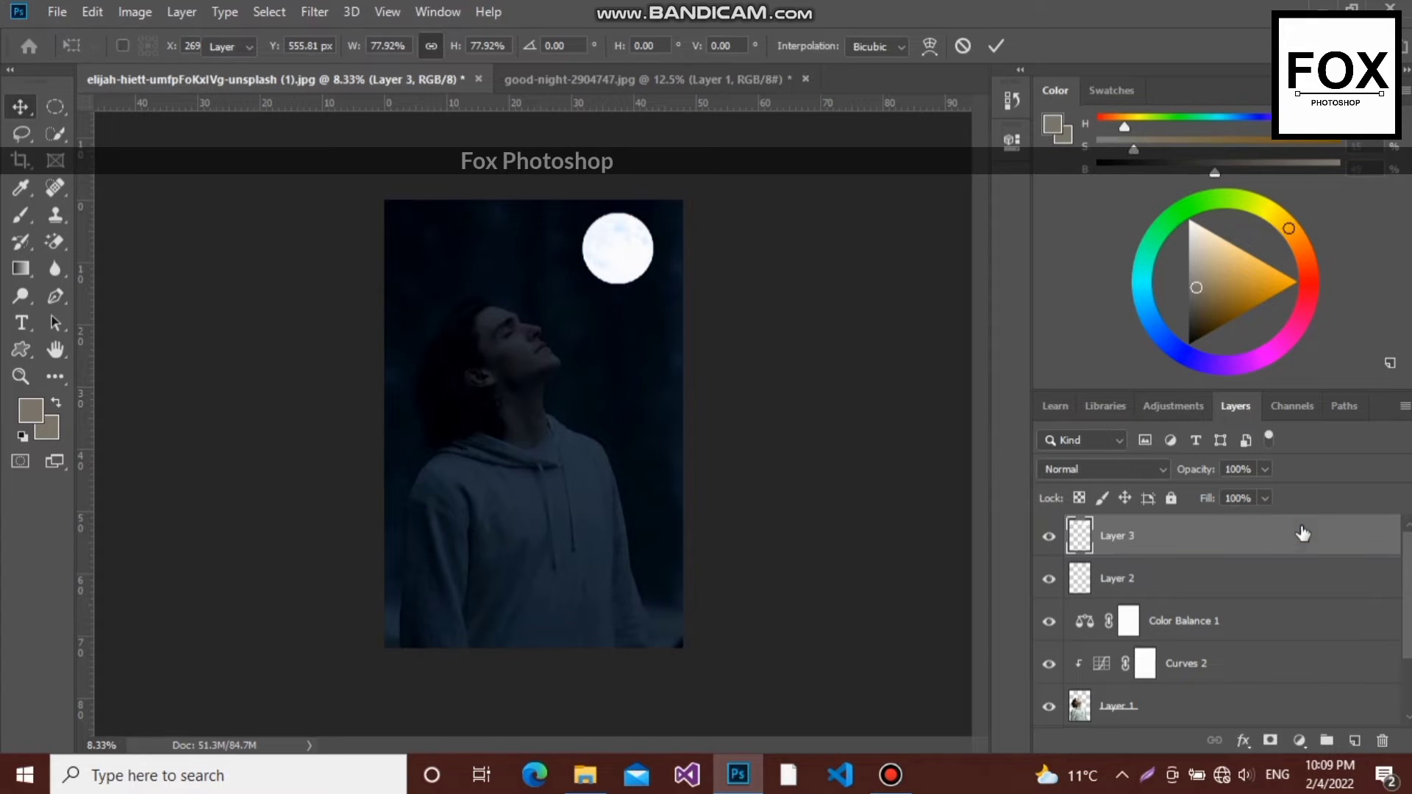
- Add a blue Color Overlay to the moon layer in Normal mode at 26% opacity
{"action": "double_click", "coordinate": [1302, 534]}
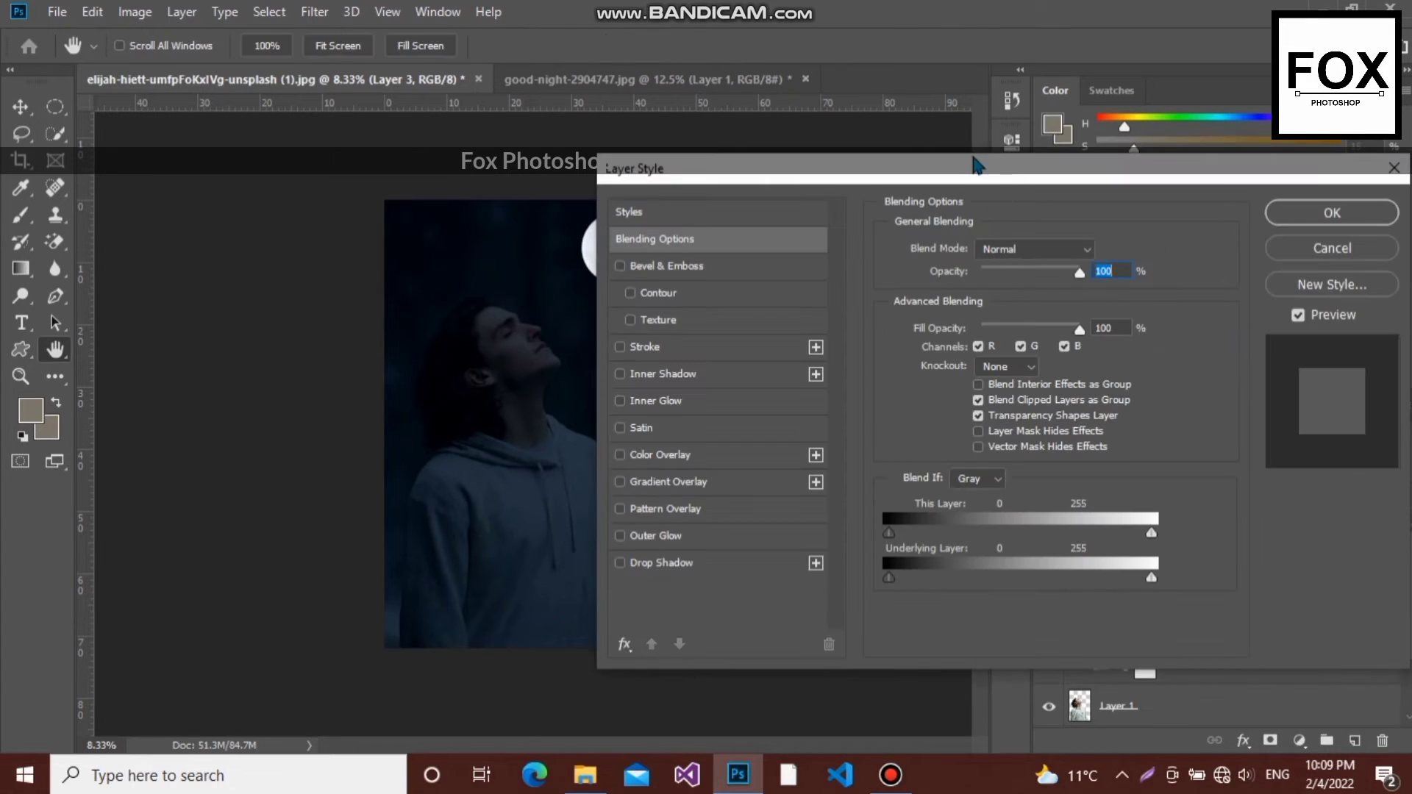
{"action": "left_click_drag", "start_coordinate": [978, 166], "coordinate": [1070, 151]}
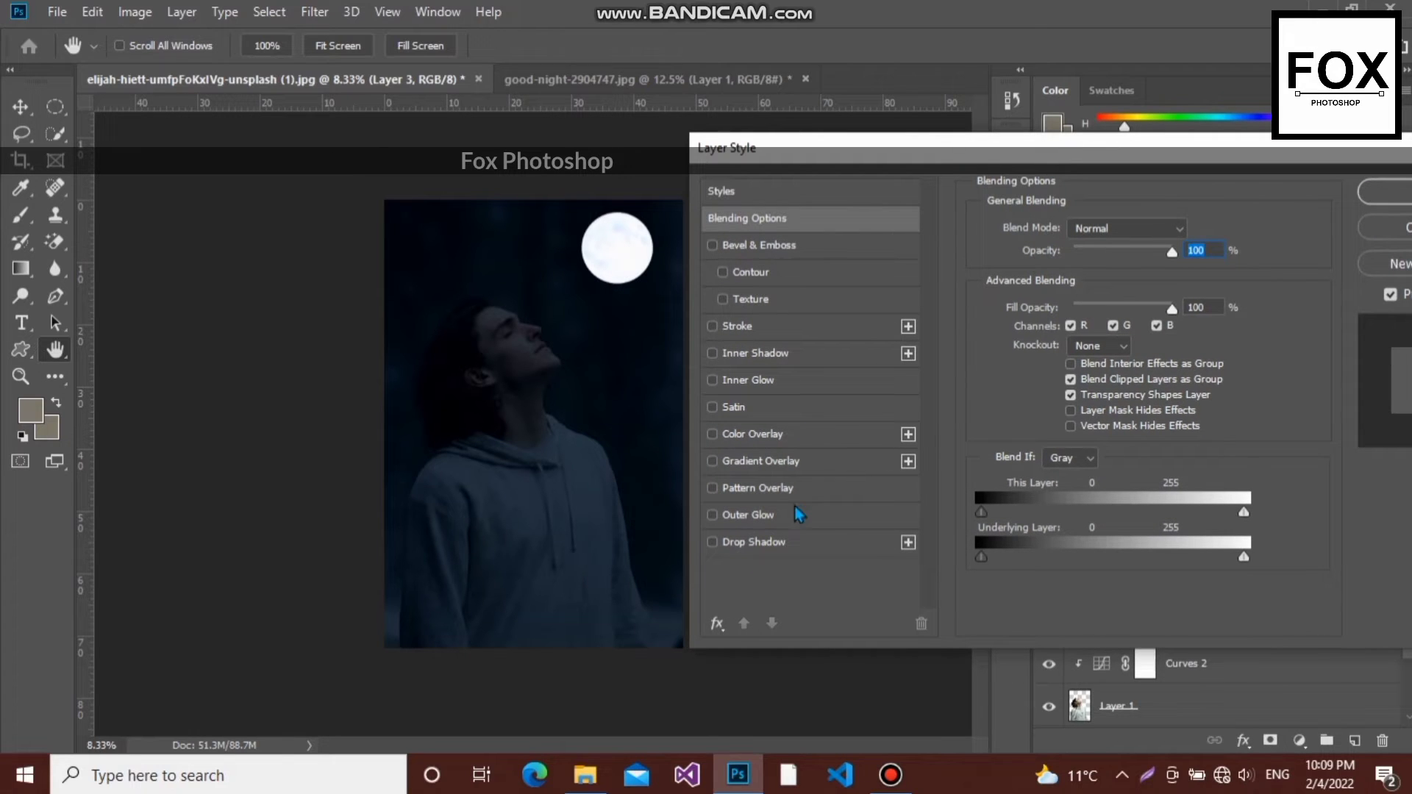
{"action": "left_click", "coordinate": [765, 435]}
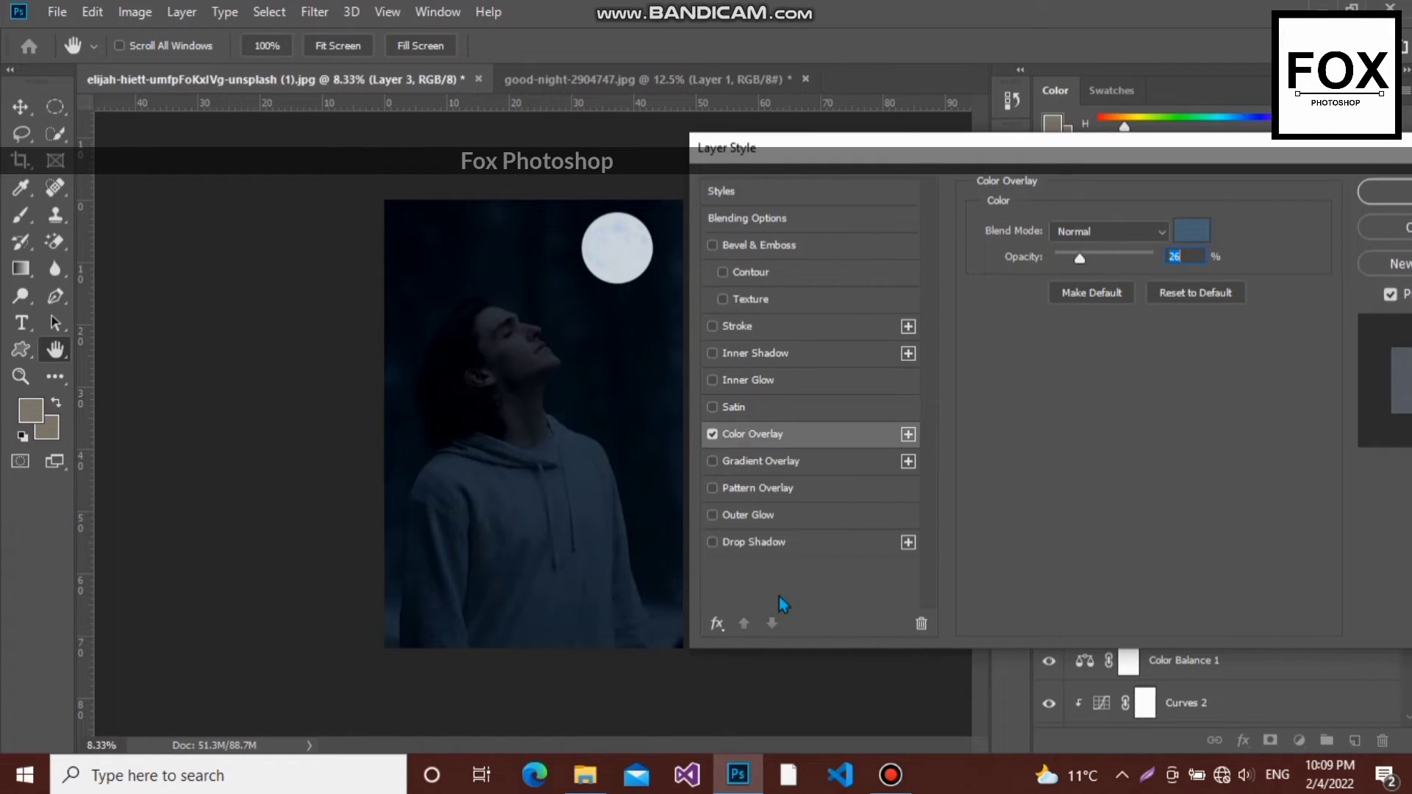
- Add a light blue Outer Glow to the moon with the Softer technique, spread 13% and size 250 px
{"action": "left_click", "coordinate": [771, 513]}
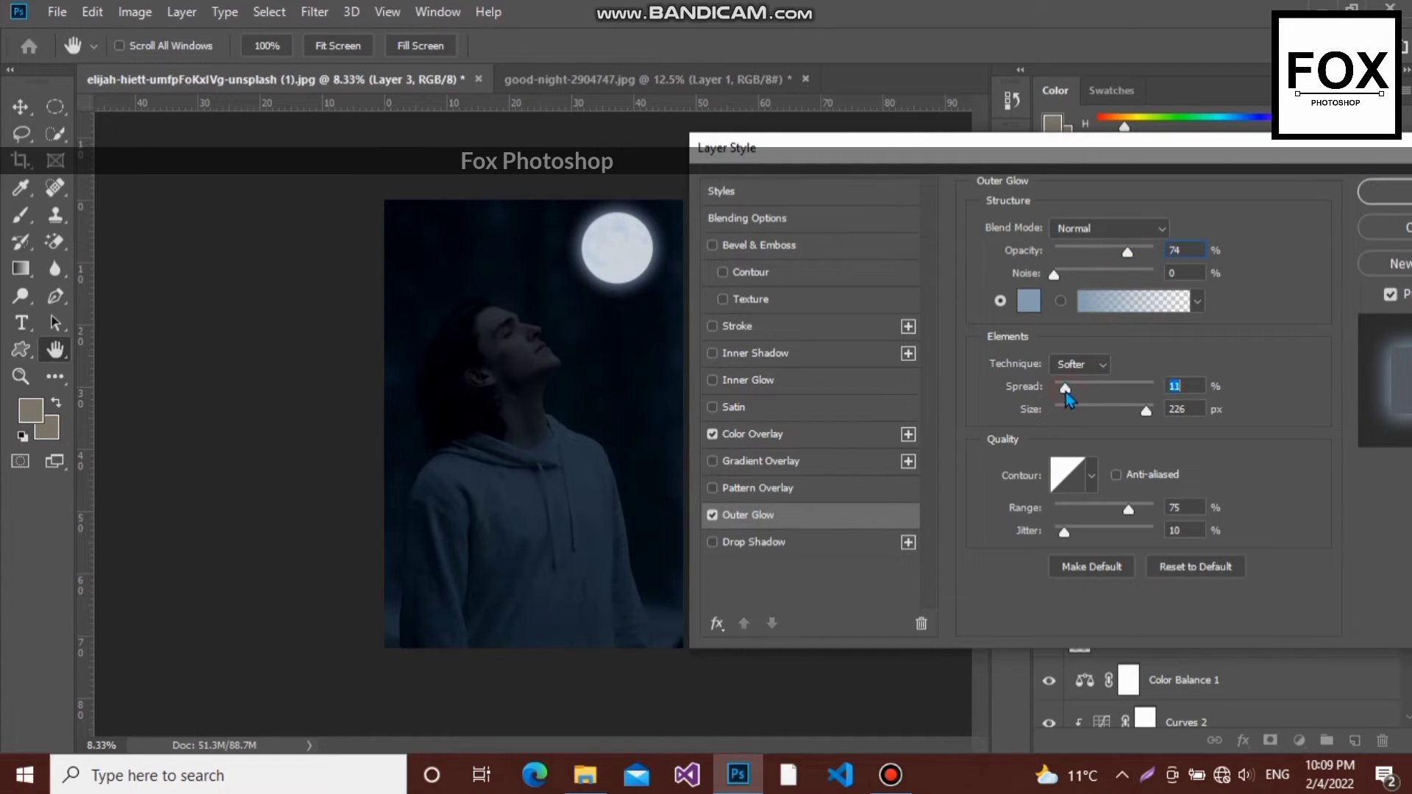
{"action": "left_click_drag", "start_coordinate": [1066, 392], "coordinate": [1068, 392]}
{"action": "left_click", "coordinate": [1101, 368]}
{"action": "left_click", "coordinate": [1095, 367]}
{"action": "left_click_drag", "start_coordinate": [1150, 415], "coordinate": [1154, 413]}
- Try other glow contours, return to the linear one, apply the layer style and collapse the moon layer's effects list
{"action": "left_click", "coordinate": [1095, 485]}
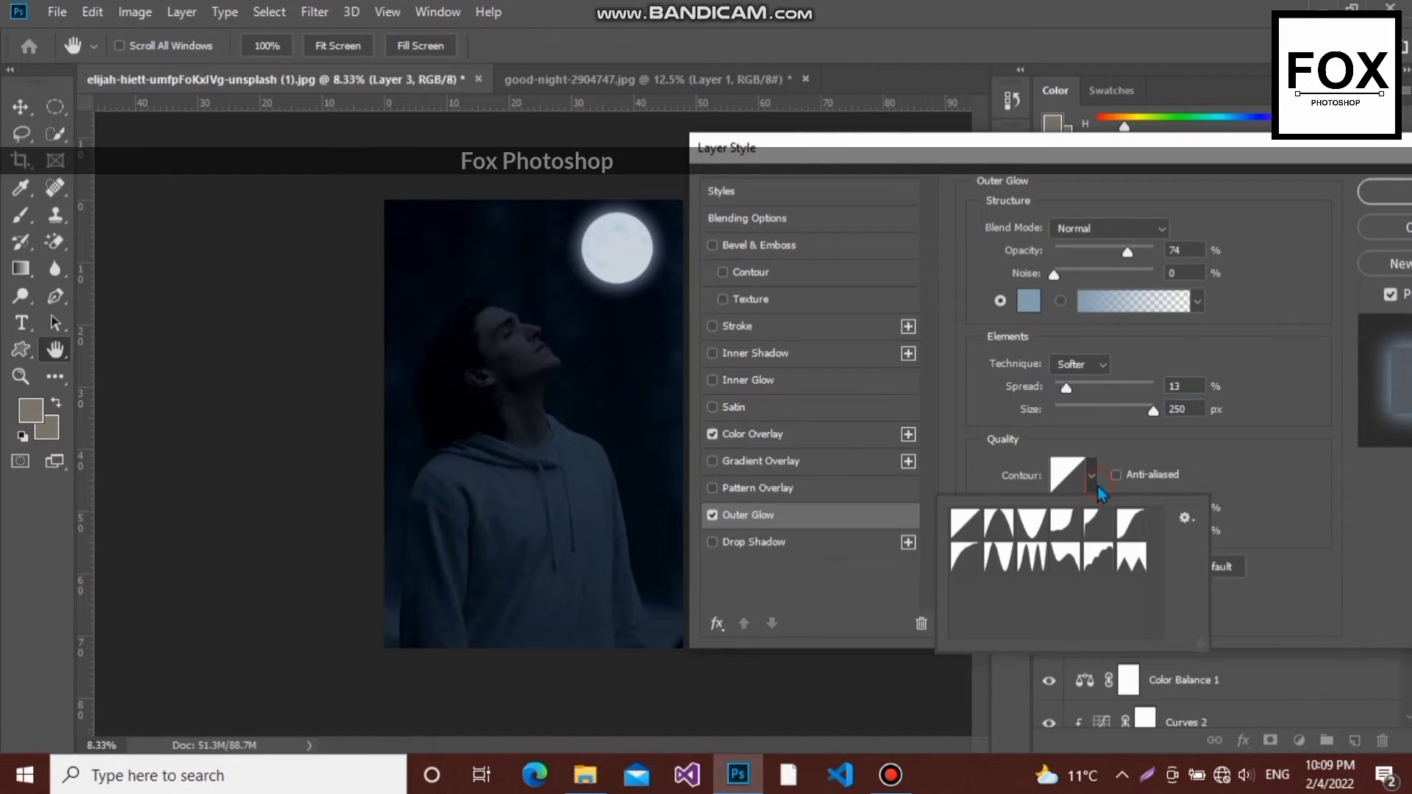
{"action": "left_click", "coordinate": [1033, 525]}
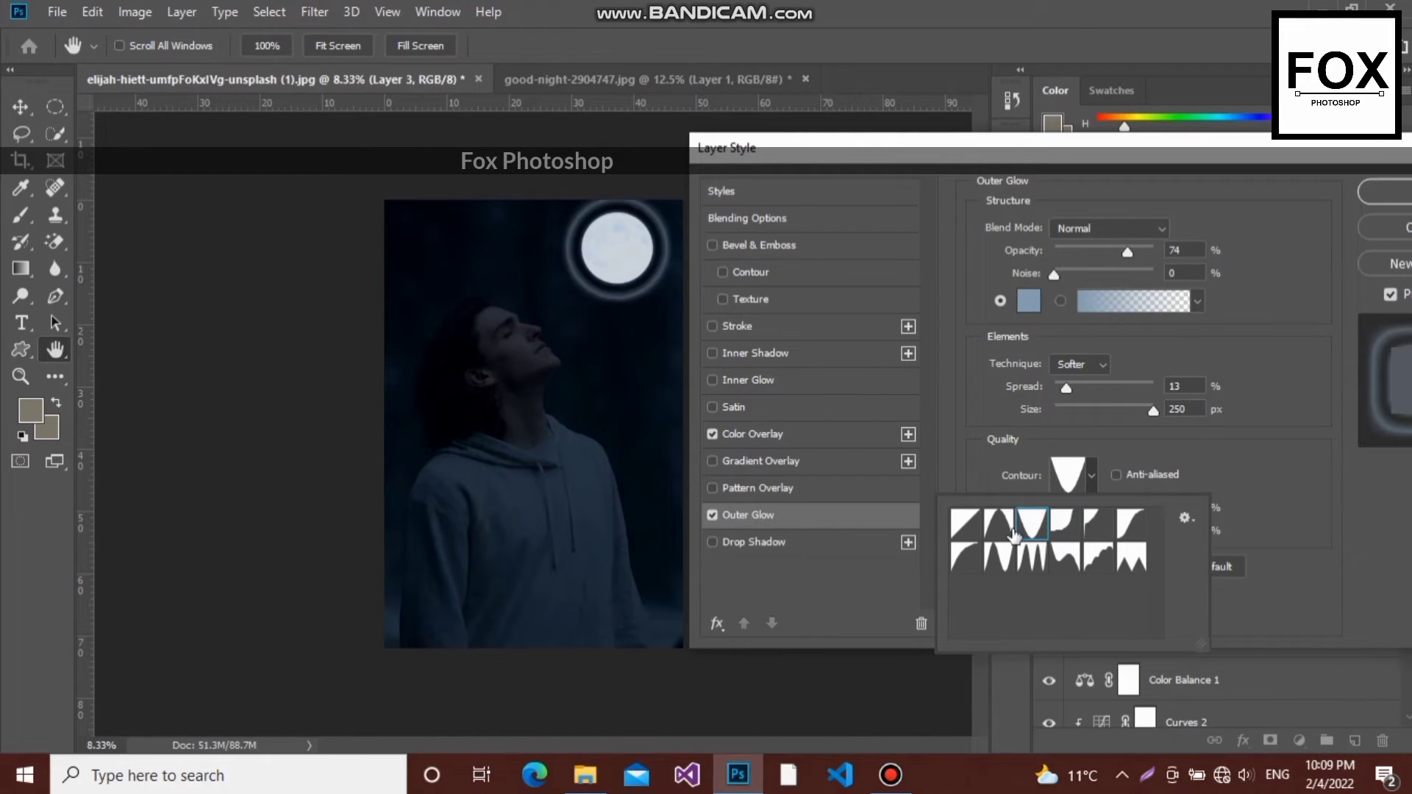
{"action": "left_click", "coordinate": [1001, 527]}
{"action": "left_click", "coordinate": [975, 529]}
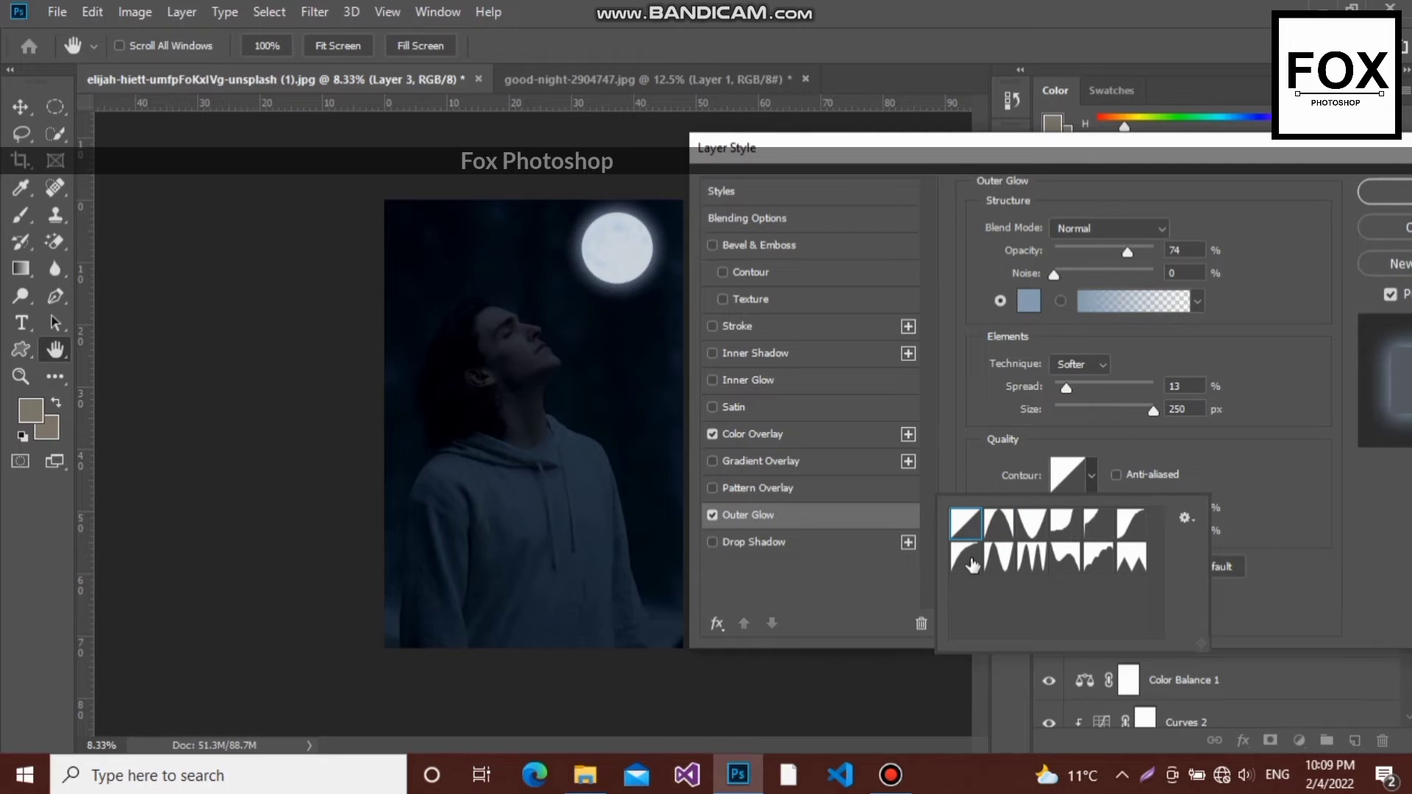
{"action": "left_click", "coordinate": [1377, 192]}
{"action": "left_click", "coordinate": [1377, 192]}
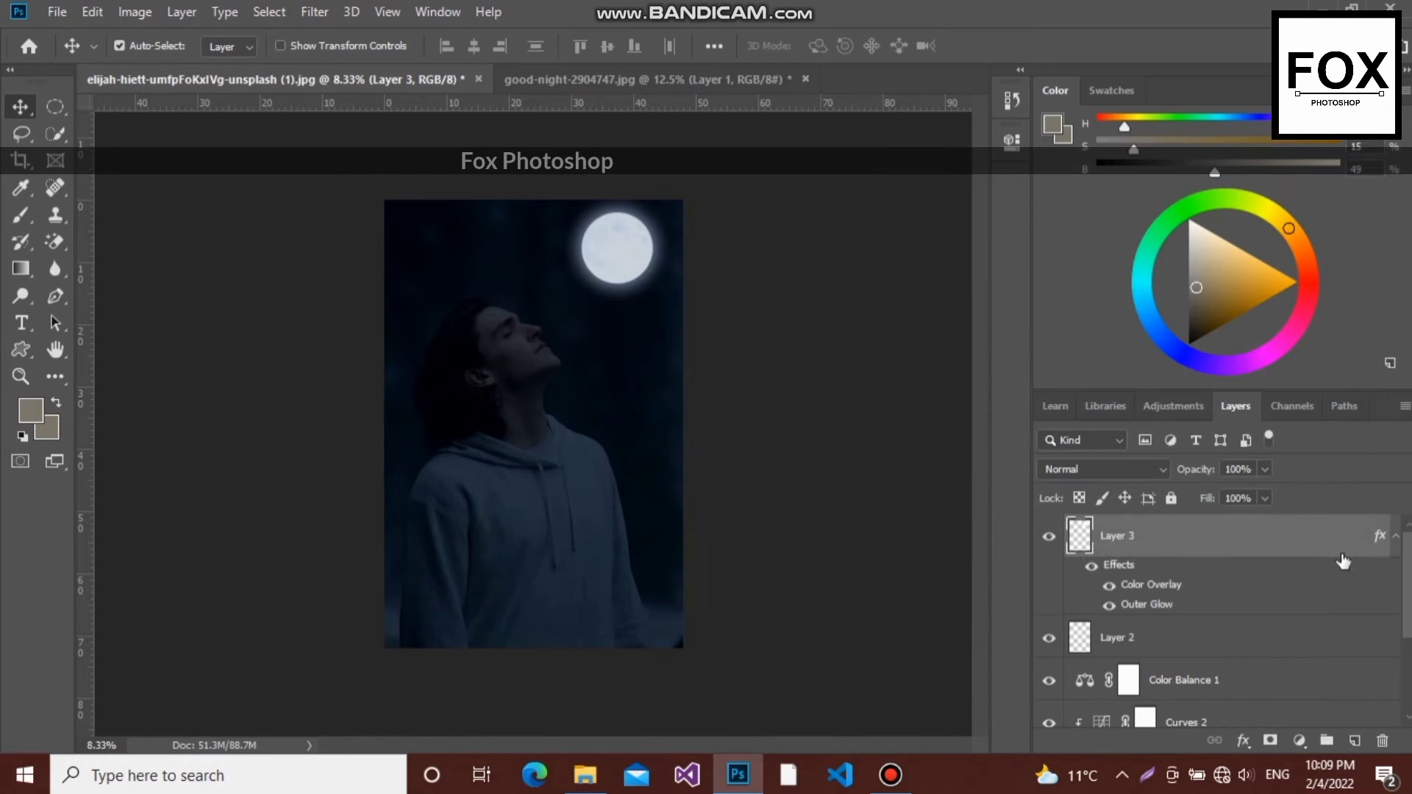
{"action": "left_click", "coordinate": [1395, 541]}
- Select the Curves 2 adjustment clipped to the subject and add a second mask to it
{"action": "scroll", "coordinate": [1404, 588], "scroll_direction": "down", "scroll_amount": 3}
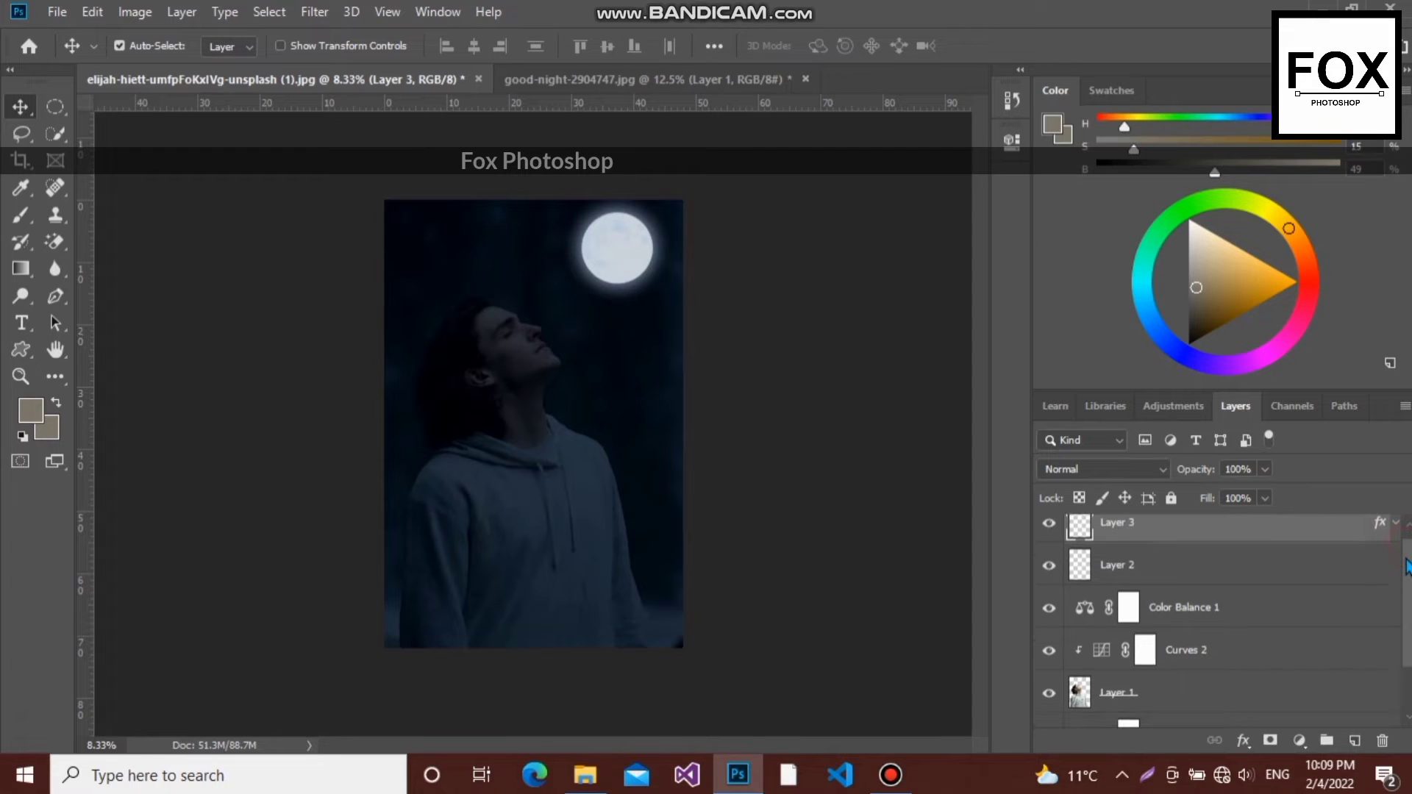
{"action": "left_click_drag", "start_coordinate": [1405, 597], "coordinate": [1405, 609]}
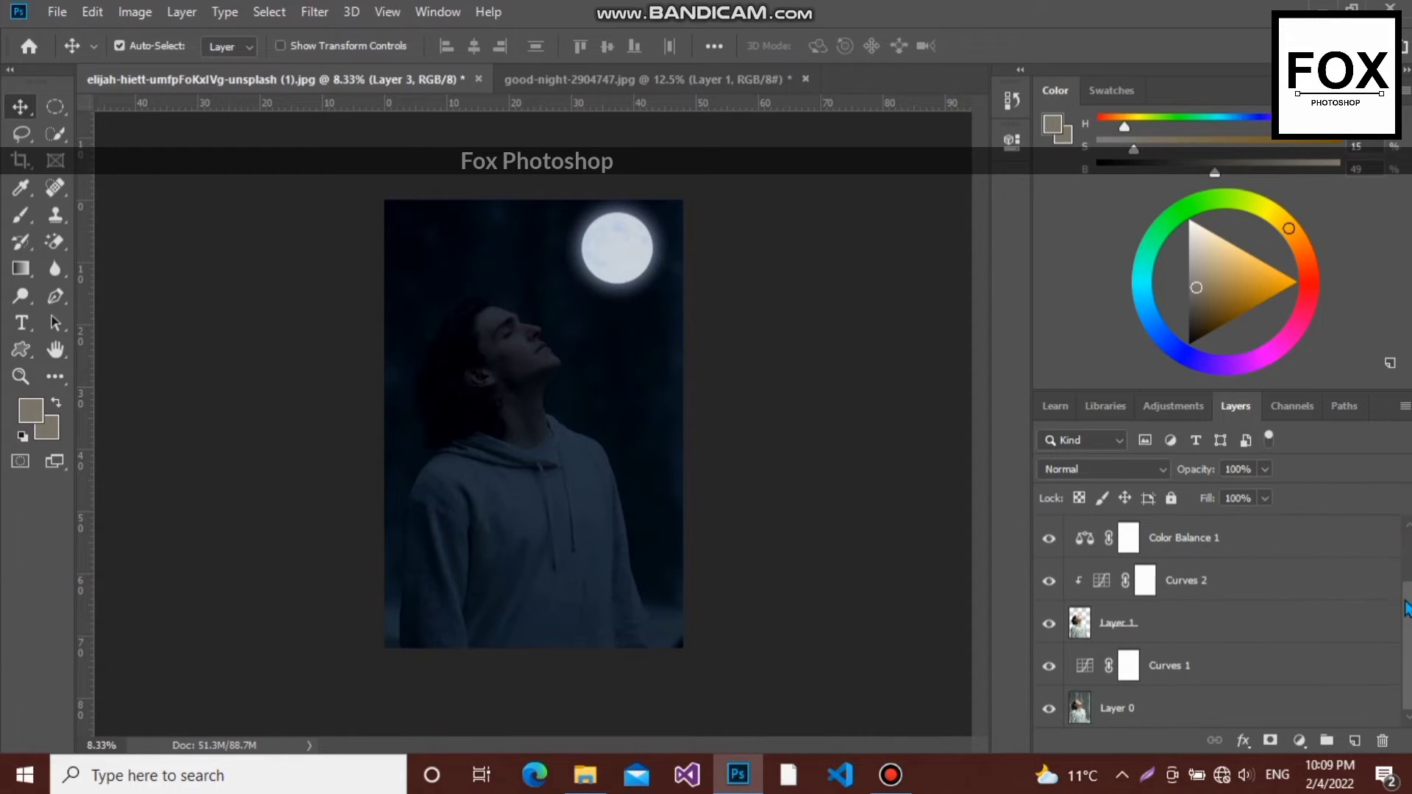
{"action": "left_click", "coordinate": [1209, 594]}
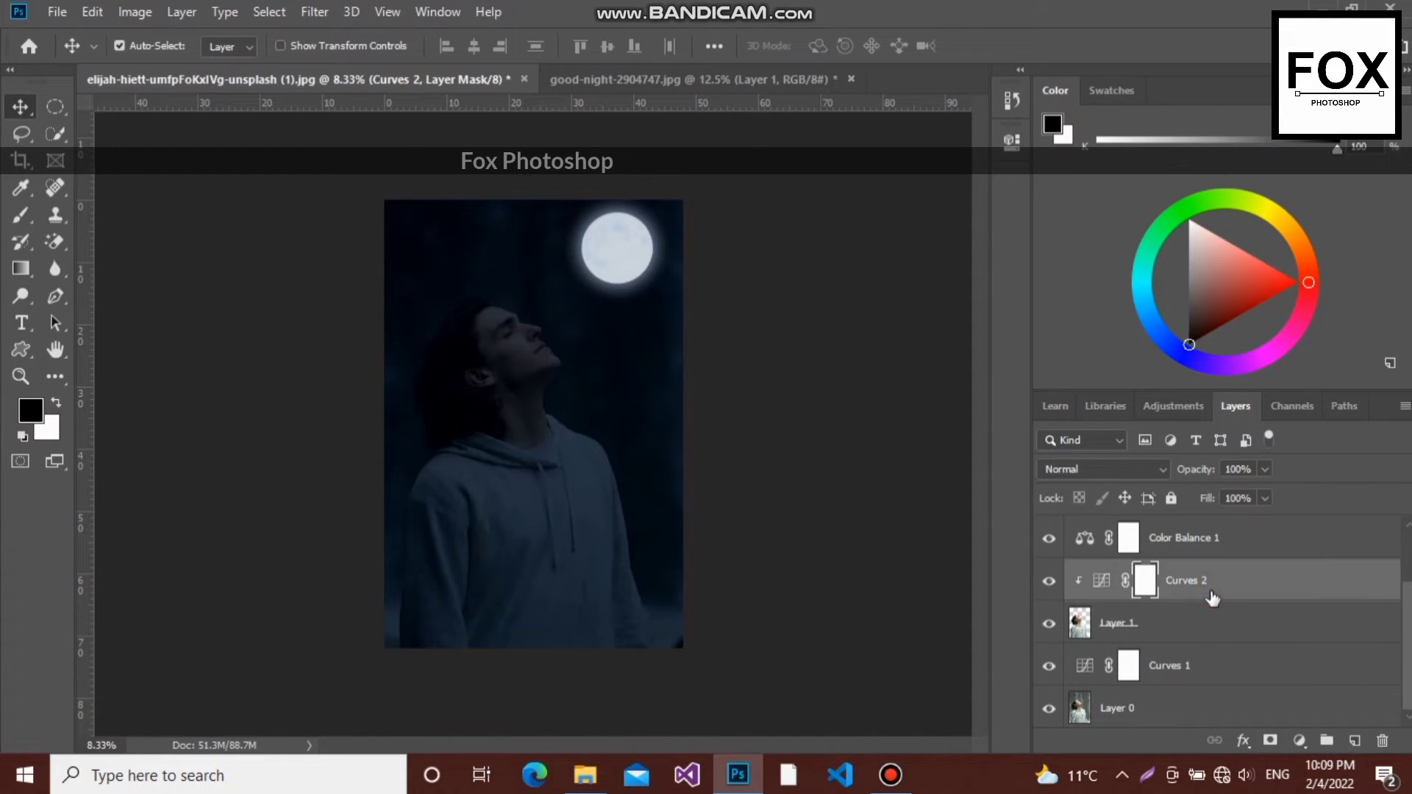
{"action": "left_click", "coordinate": [1271, 741]}
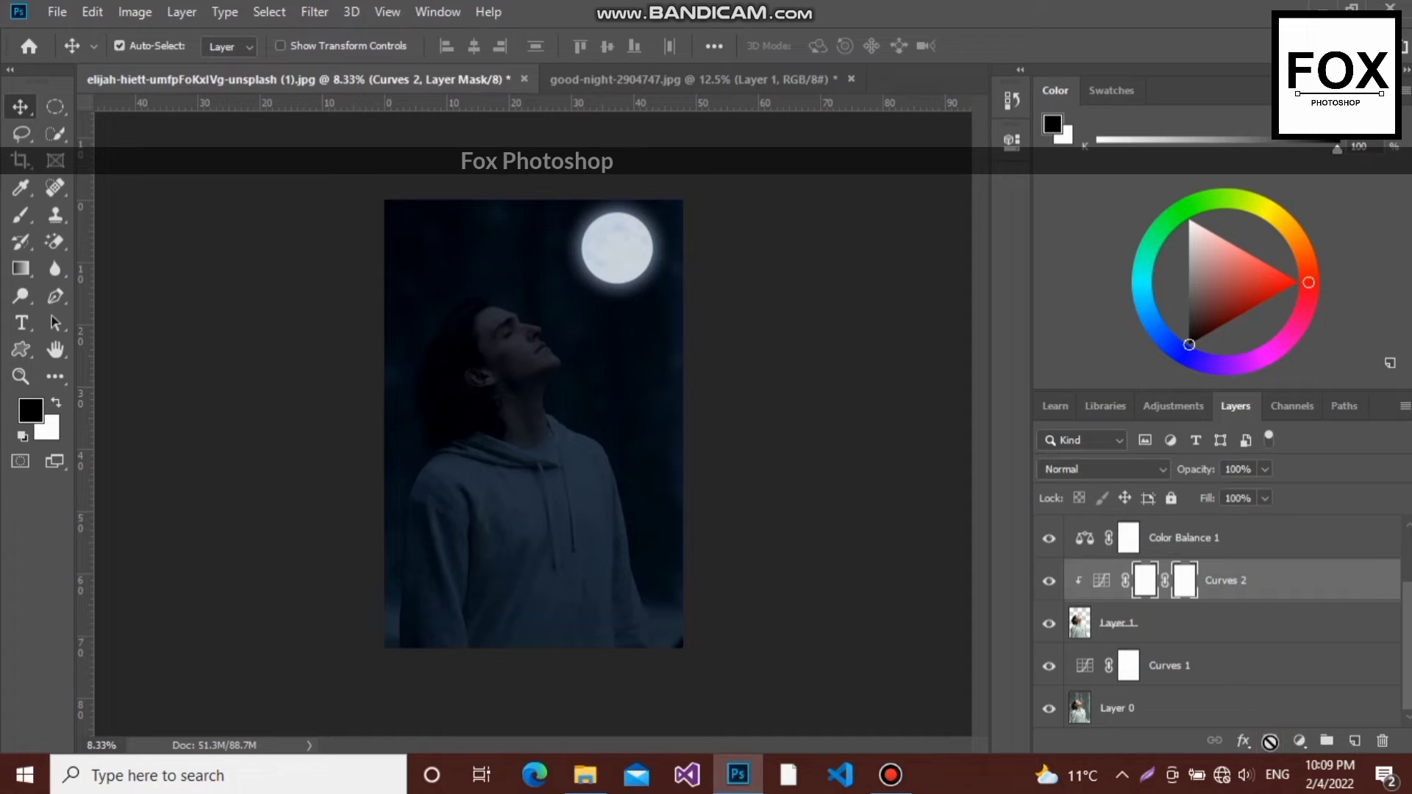
- Paint the Curves 2 layer mask over the forehead and face with a black size-500 brush at 9% opacity and 8% flow
{"action": "left_click", "coordinate": [32, 224]}
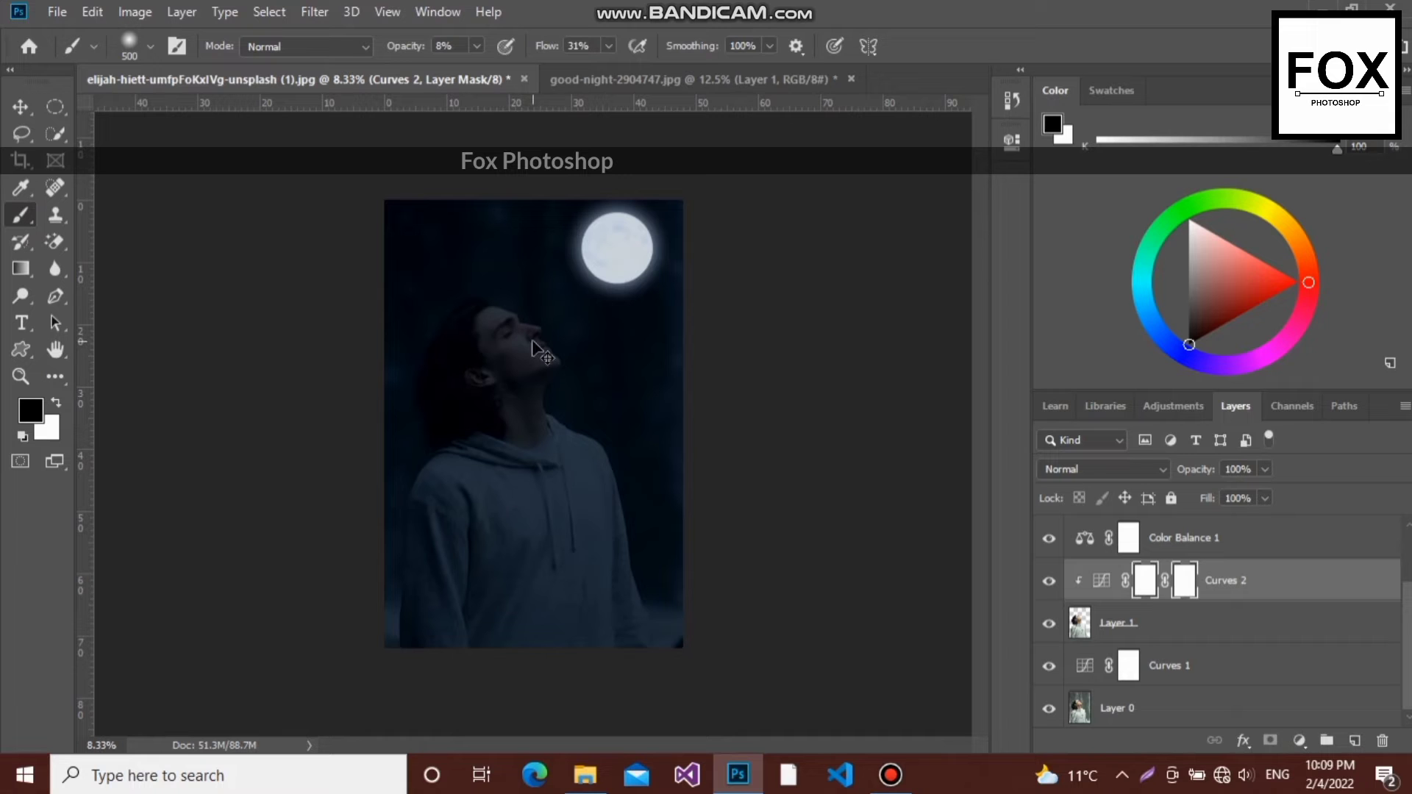
{"action": "key", "text": "ctrl+plus"}
{"action": "key", "text": "ctrl+plus"}
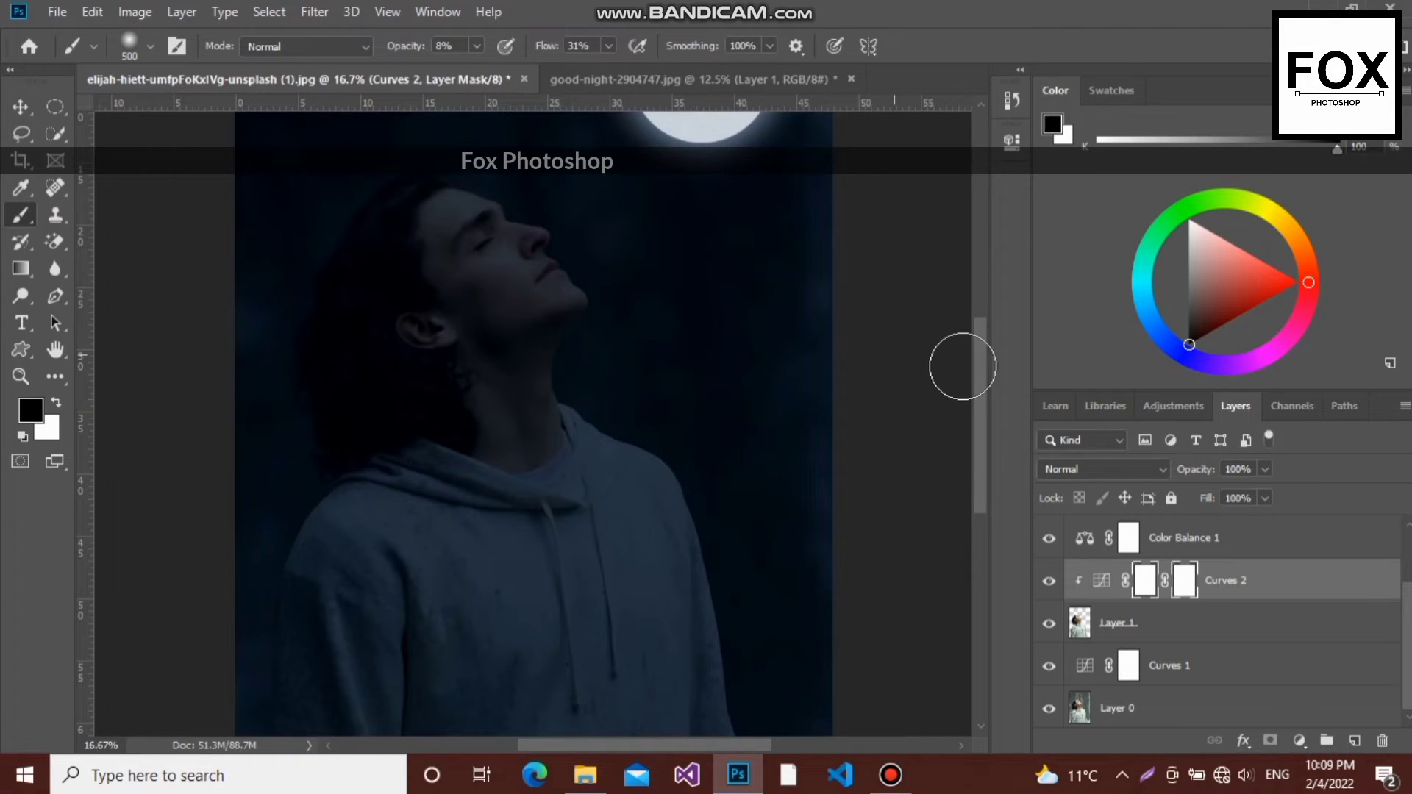
{"action": "left_click_drag", "start_coordinate": [975, 367], "coordinate": [978, 310]}
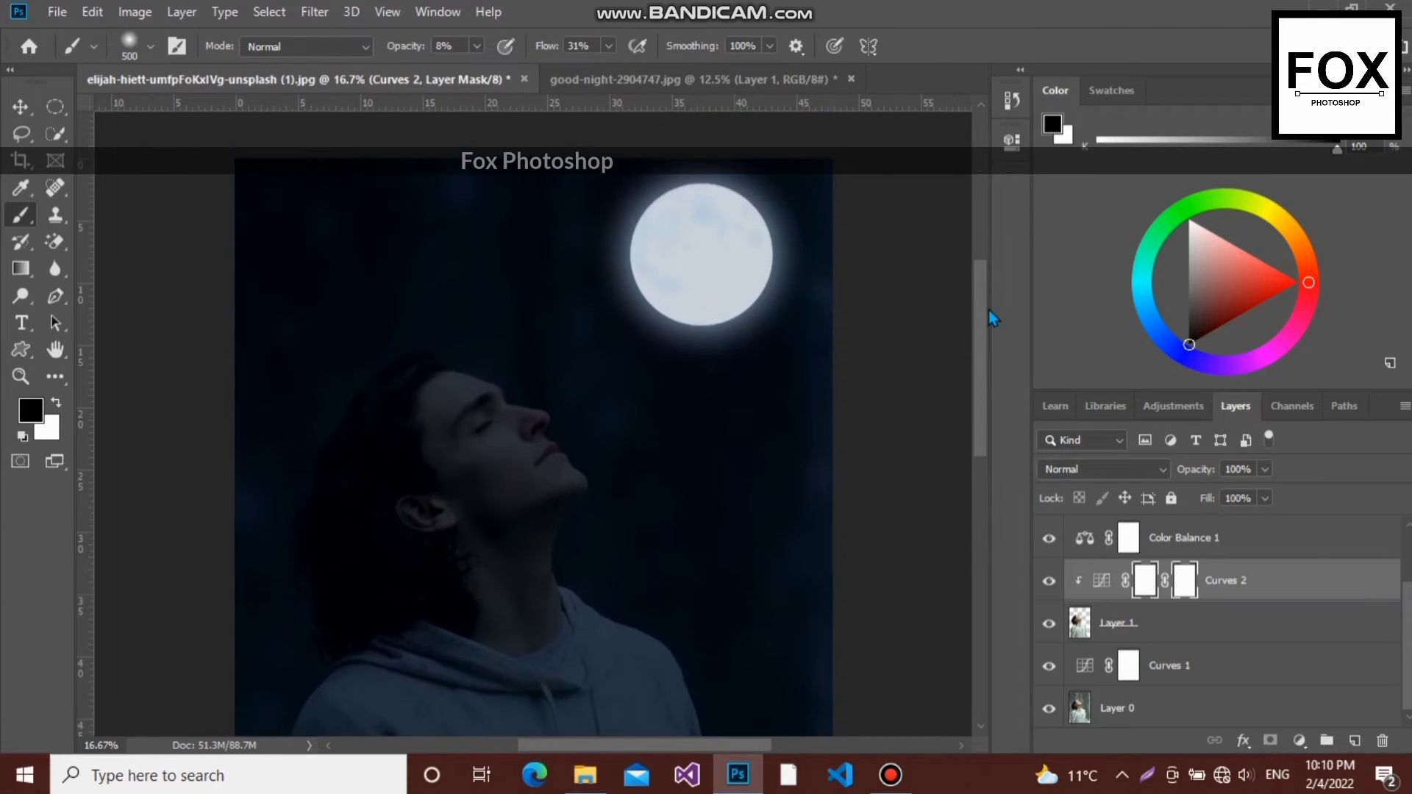
{"action": "key", "text": "ctrl+plus"}
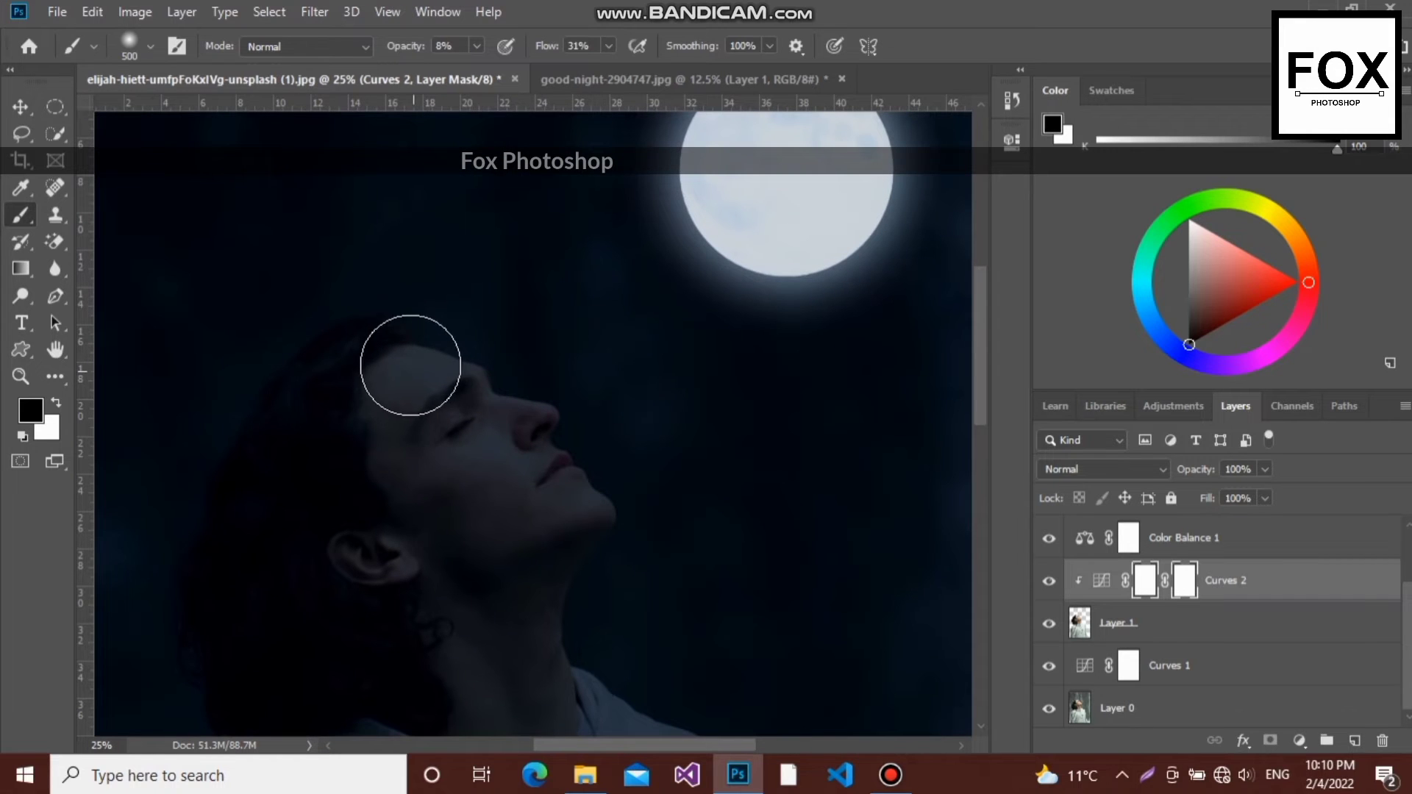
{"action": "mouse_move", "coordinate": [409, 362]}
{"action": "left_mouse_down"}
{"action": "mouse_move", "coordinate": [457, 374]}
{"action": "mouse_move", "coordinate": [473, 361]}
{"action": "left_mouse_up"}
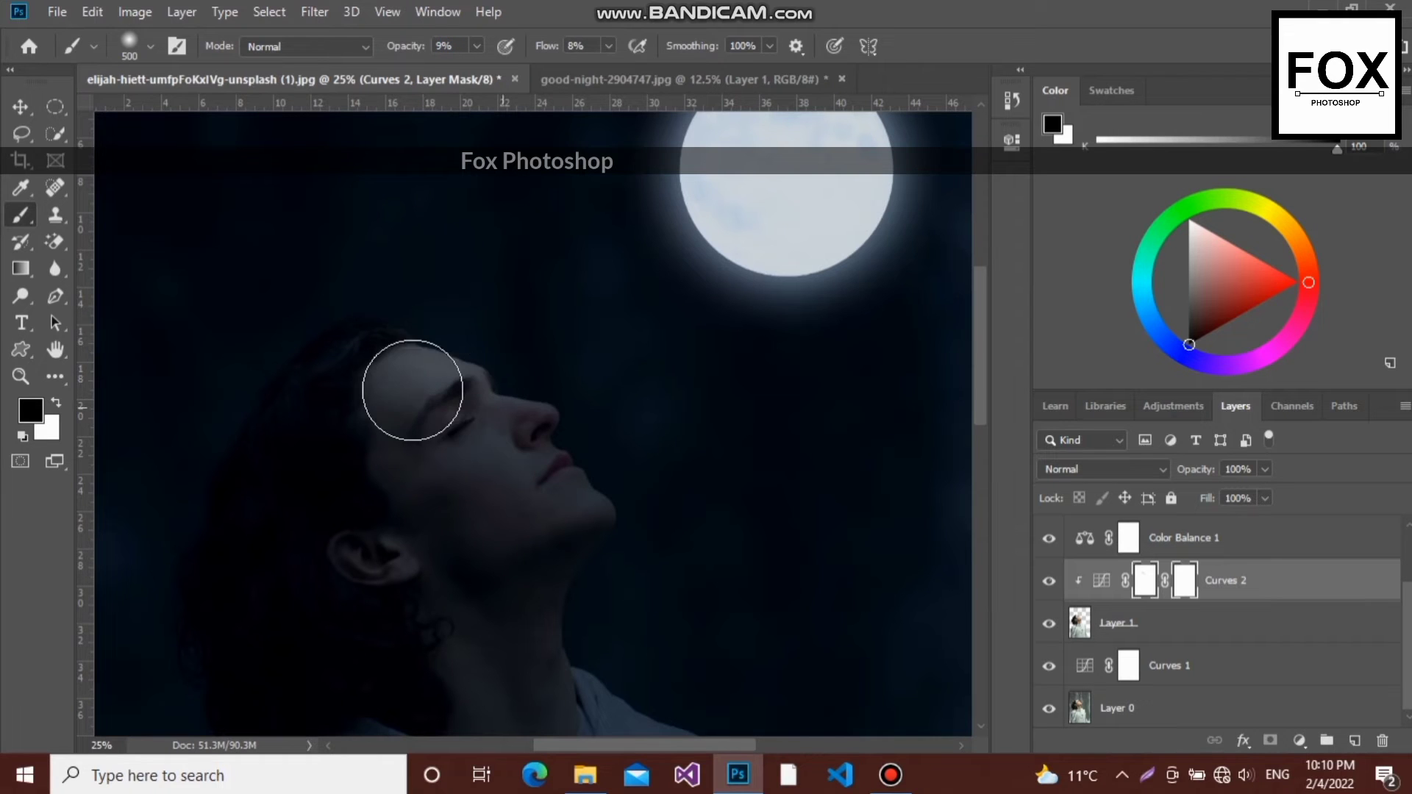
{"action": "mouse_move", "coordinate": [415, 387]}
{"action": "left_mouse_down"}
{"action": "mouse_move", "coordinate": [472, 407]}
{"action": "mouse_move", "coordinate": [369, 380]}
{"action": "mouse_move", "coordinate": [474, 399]}
{"action": "mouse_move", "coordinate": [422, 383]}
{"action": "mouse_move", "coordinate": [458, 389]}
{"action": "mouse_move", "coordinate": [543, 435]}
{"action": "mouse_move", "coordinate": [531, 430]}
{"action": "mouse_move", "coordinate": [569, 504]}
{"action": "left_mouse_up"}
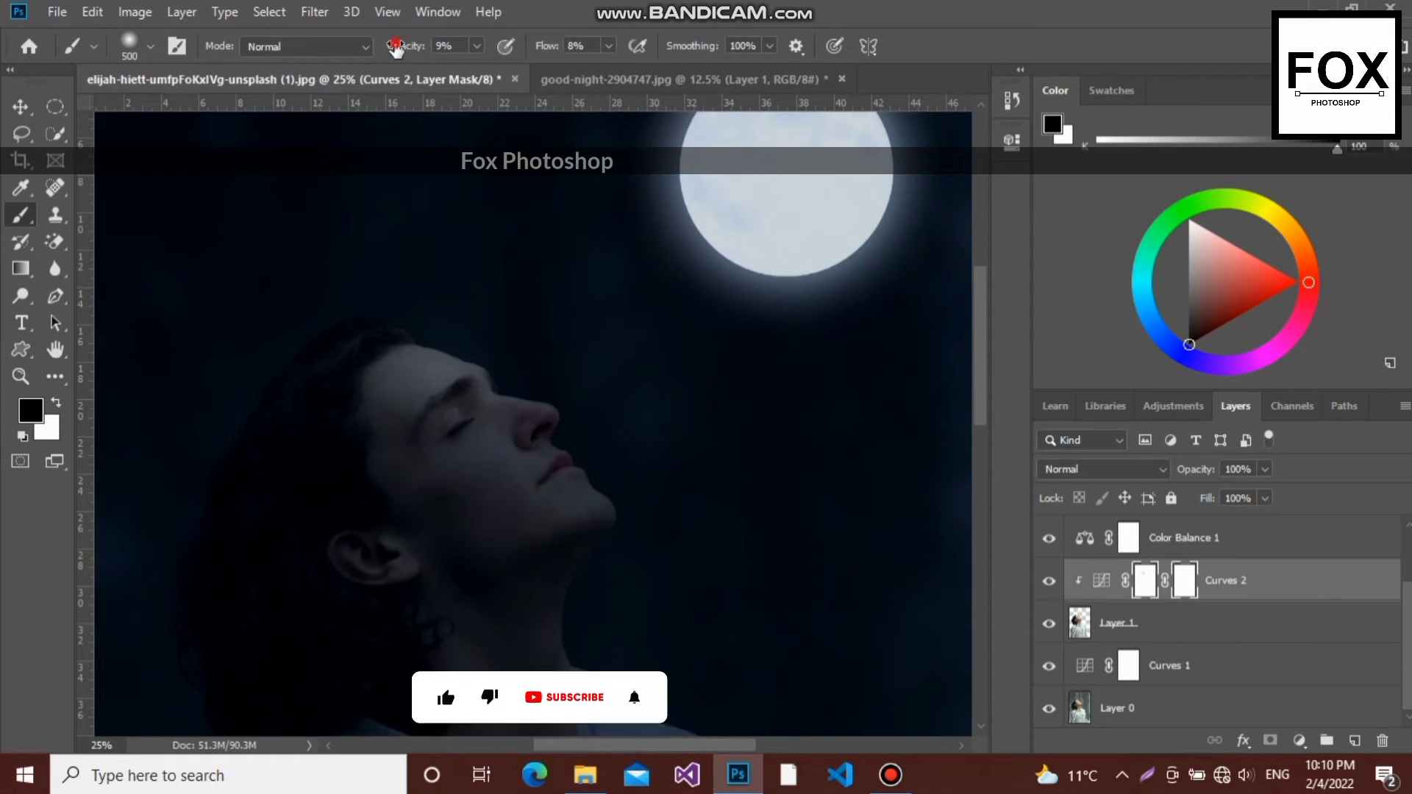
- Raise the brush opacity to 31% and brighten the moonlit face, chin and front hair by painting the Curves 2 mask
{"action": "left_click_drag", "start_coordinate": [393, 46], "coordinate": [402, 47]}
{"action": "left_click_drag", "start_coordinate": [576, 506], "coordinate": [564, 505]}
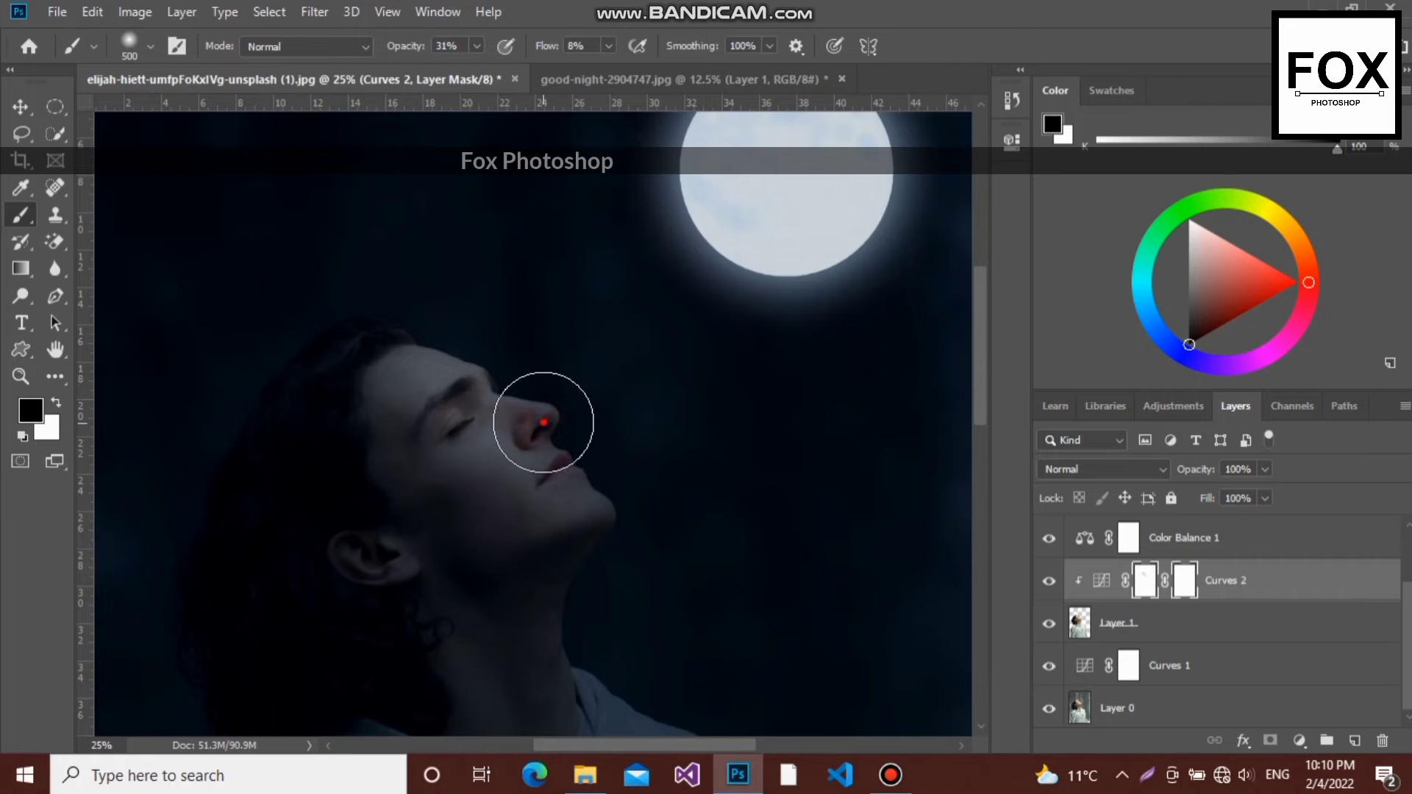
{"action": "mouse_move", "coordinate": [576, 510]}
{"action": "left_mouse_down"}
{"action": "mouse_move", "coordinate": [596, 543]}
{"action": "mouse_move", "coordinate": [587, 528]}
{"action": "left_mouse_up"}
{"action": "left_click", "coordinate": [508, 432]}
{"action": "mouse_move", "coordinate": [373, 371]}
{"action": "left_mouse_down"}
{"action": "mouse_move", "coordinate": [427, 473]}
{"action": "mouse_move", "coordinate": [407, 500]}
{"action": "mouse_move", "coordinate": [531, 490]}
{"action": "mouse_move", "coordinate": [505, 534]}
{"action": "mouse_move", "coordinate": [491, 540]}
{"action": "mouse_move", "coordinate": [494, 515]}
{"action": "mouse_move", "coordinate": [468, 545]}
{"action": "mouse_move", "coordinate": [525, 505]}
{"action": "mouse_move", "coordinate": [502, 524]}
{"action": "mouse_move", "coordinate": [509, 451]}
{"action": "mouse_move", "coordinate": [478, 565]}
{"action": "mouse_move", "coordinate": [502, 542]}
{"action": "mouse_move", "coordinate": [541, 557]}
{"action": "left_mouse_up"}
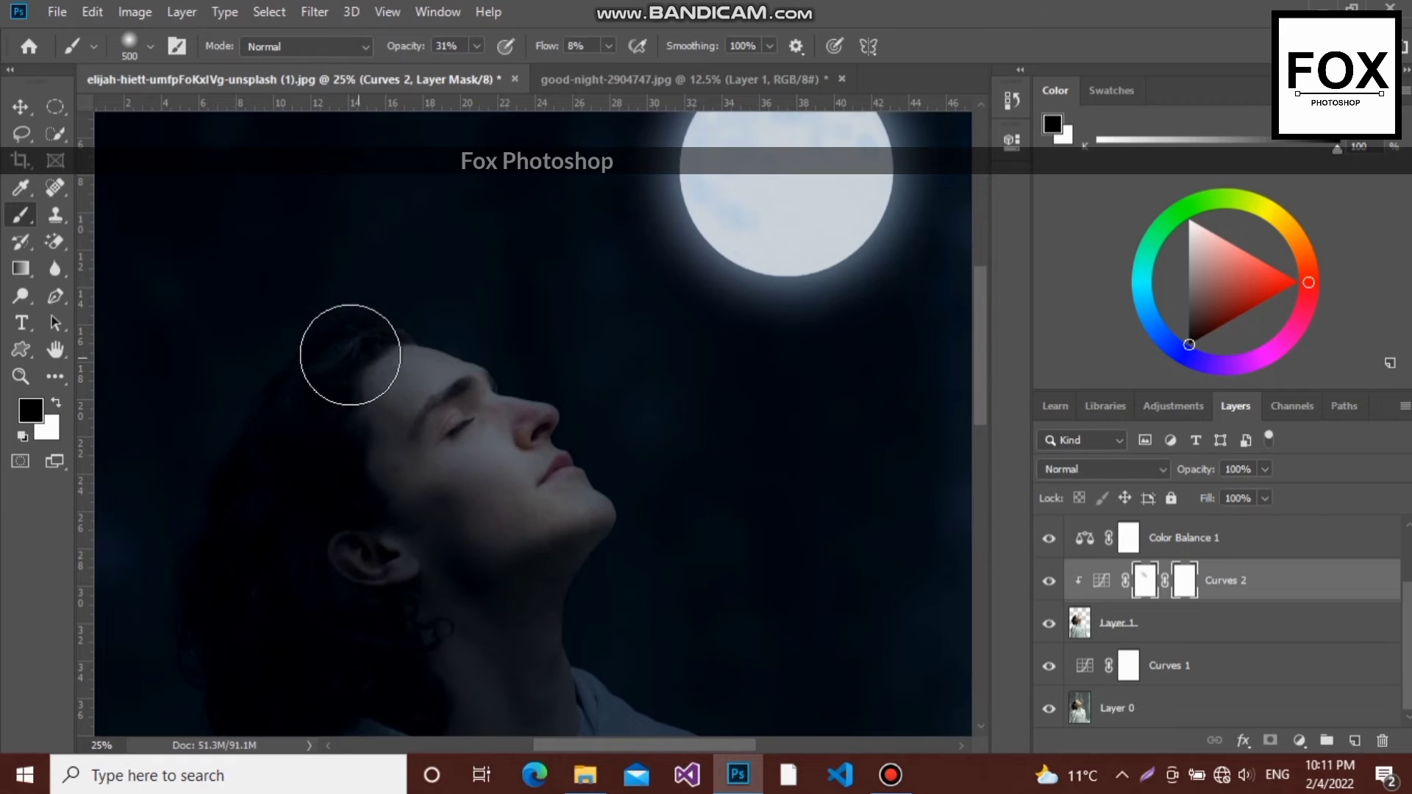
{"action": "mouse_move", "coordinate": [333, 397]}
{"action": "left_mouse_down"}
{"action": "mouse_move", "coordinate": [299, 469]}
{"action": "mouse_move", "coordinate": [306, 409]}
{"action": "mouse_move", "coordinate": [302, 503]}
{"action": "mouse_move", "coordinate": [320, 401]}
{"action": "mouse_move", "coordinate": [317, 485]}
{"action": "mouse_move", "coordinate": [392, 604]}
{"action": "left_mouse_up"}
- Paint the Curves 2 mask in black along the hoodie's collar and the shoulder facing the moon to brighten them
{"action": "key", "text": "ctrl+minus"}
{"action": "key", "text": "ctrl+minus"}
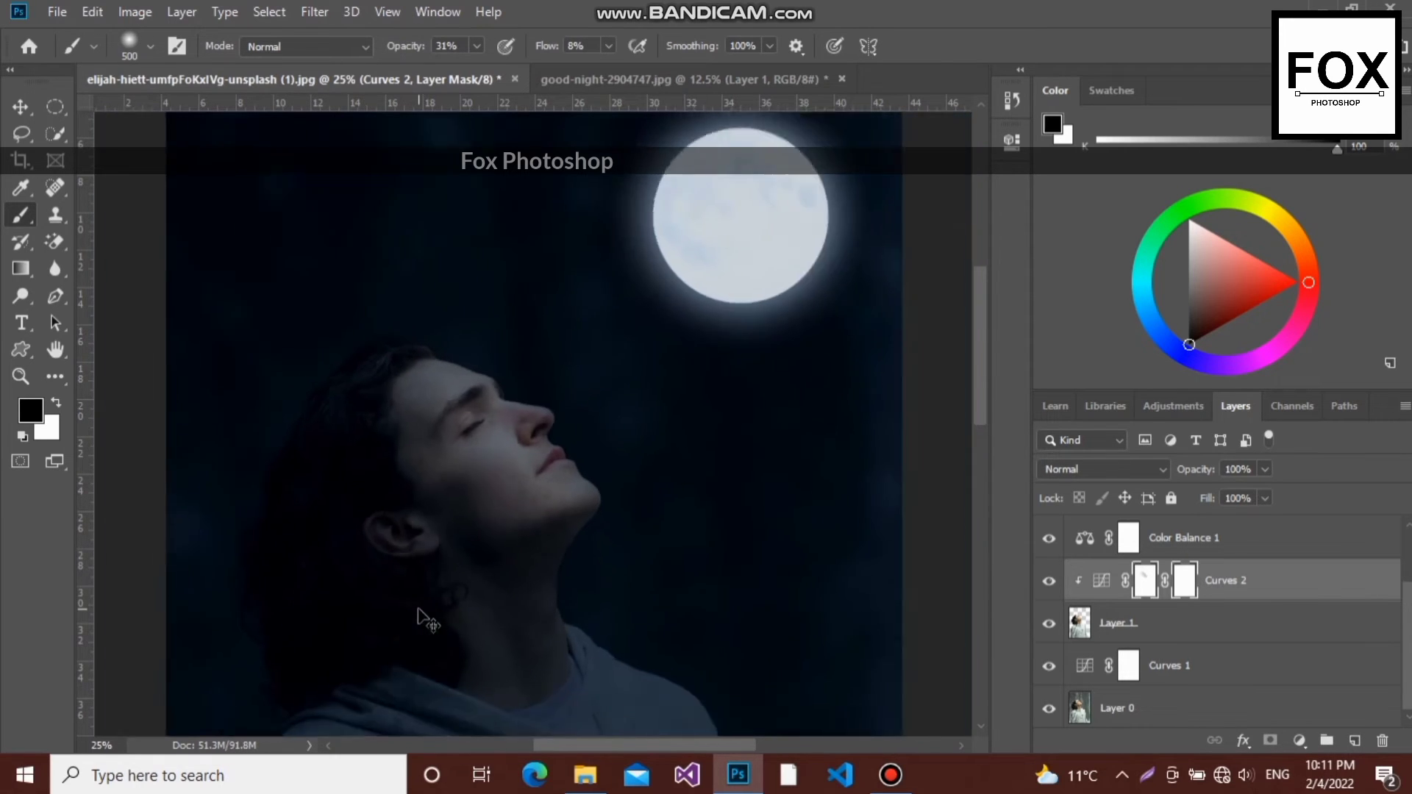
{"action": "key", "text": "ctrl+minus"}
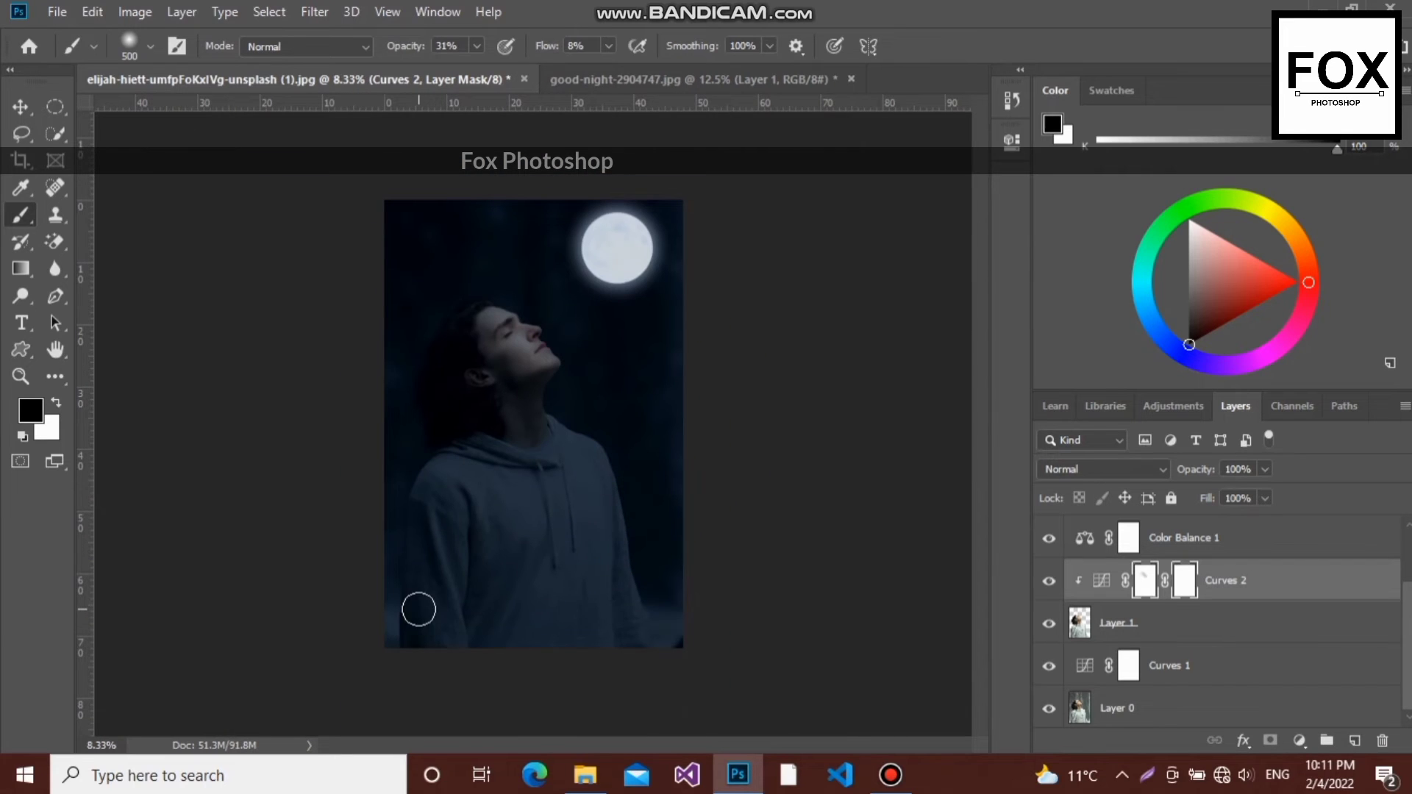
{"action": "key", "text": "ctrl+plus"}
{"action": "key", "text": "ctrl+plus"}
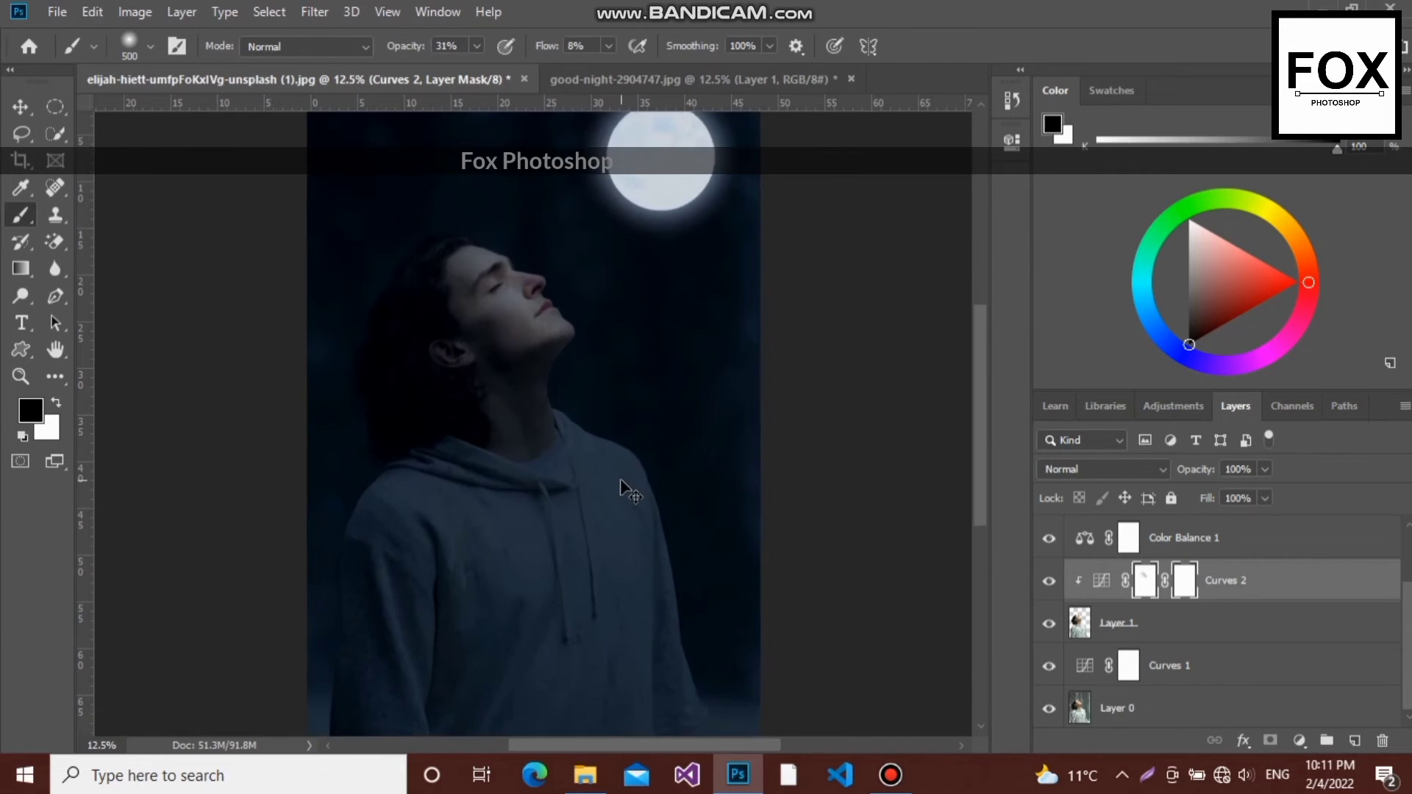
{"action": "mouse_move", "coordinate": [599, 467]}
{"action": "left_mouse_down"}
{"action": "mouse_move", "coordinate": [567, 514]}
{"action": "mouse_move", "coordinate": [591, 451]}
{"action": "mouse_move", "coordinate": [666, 482]}
{"action": "mouse_move", "coordinate": [632, 462]}
{"action": "mouse_move", "coordinate": [668, 501]}
{"action": "left_mouse_up"}
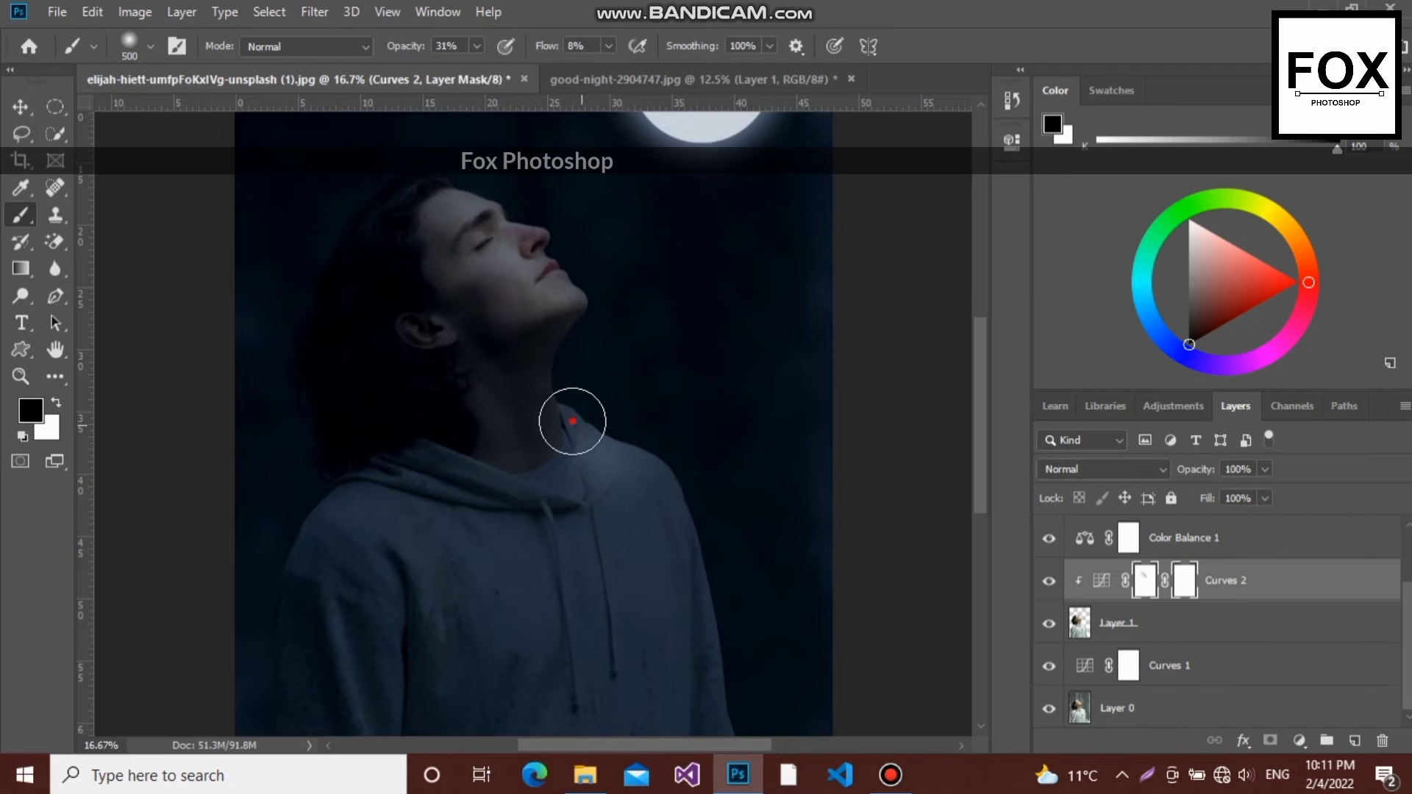
{"action": "left_click_drag", "start_coordinate": [572, 423], "coordinate": [709, 514]}
{"action": "mouse_move", "coordinate": [634, 463]}
{"action": "left_mouse_down"}
{"action": "mouse_move", "coordinate": [691, 516]}
{"action": "mouse_move", "coordinate": [703, 578]}
{"action": "left_mouse_up"}
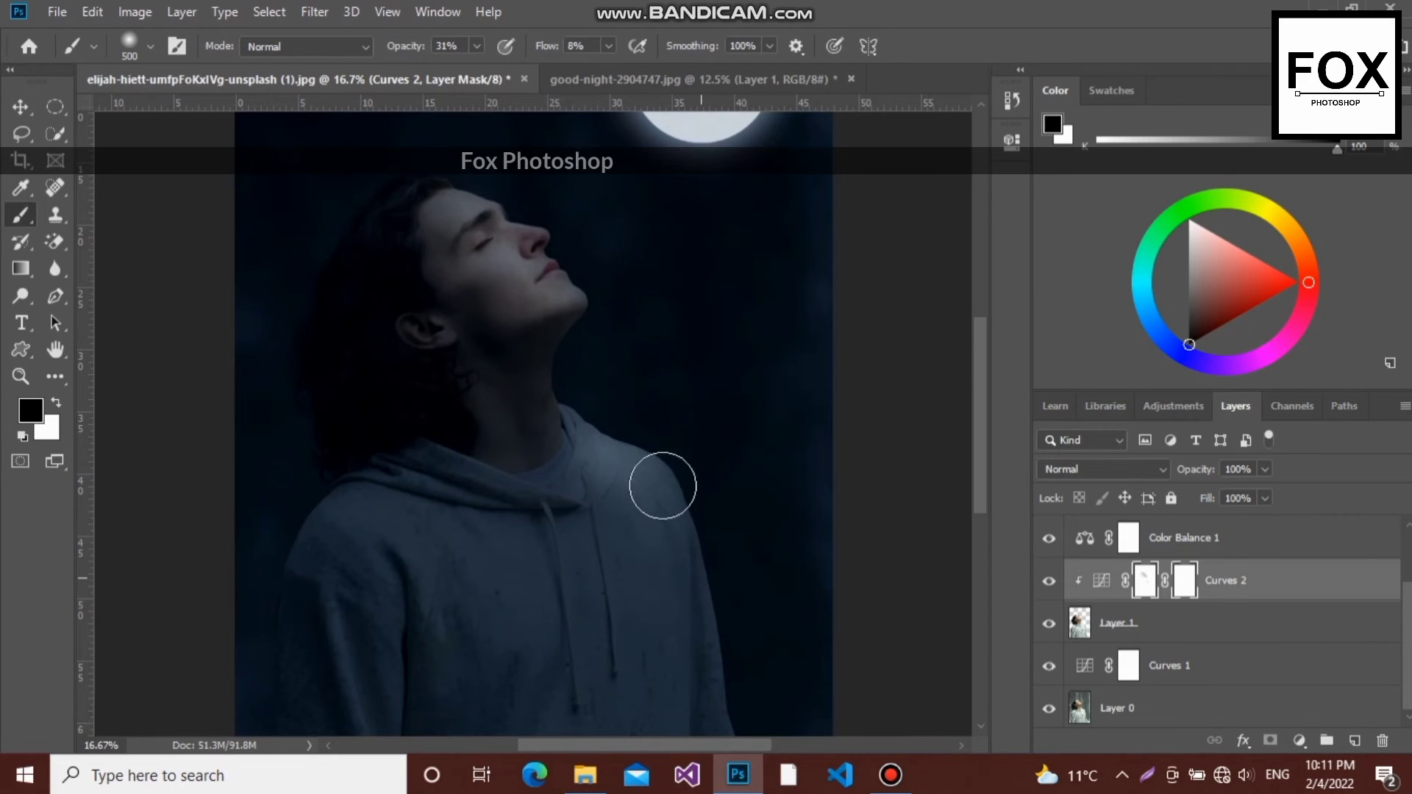
- Brighten the hoodie's moon-facing shoulder and upper sleeve by painting the Curves 2 mask in black at 31% opacity and 8% flow
{"action": "left_click_drag", "start_coordinate": [663, 486], "coordinate": [728, 583]}
{"action": "left_click_drag", "start_coordinate": [628, 463], "coordinate": [710, 550]}
{"action": "left_click_drag", "start_coordinate": [598, 434], "coordinate": [733, 571]}
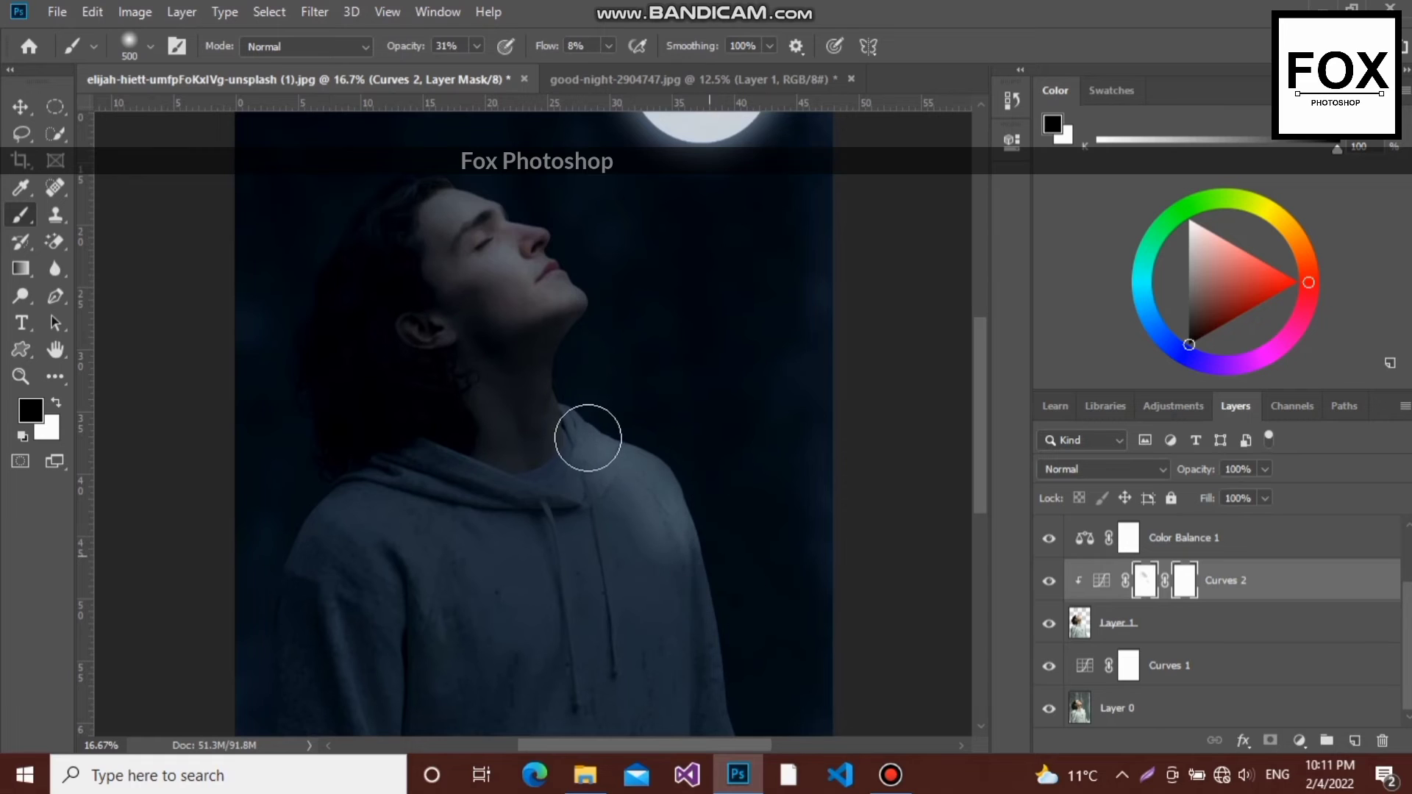
{"action": "left_click_drag", "start_coordinate": [589, 438], "coordinate": [711, 541]}
{"action": "left_click_drag", "start_coordinate": [646, 484], "coordinate": [731, 688]}
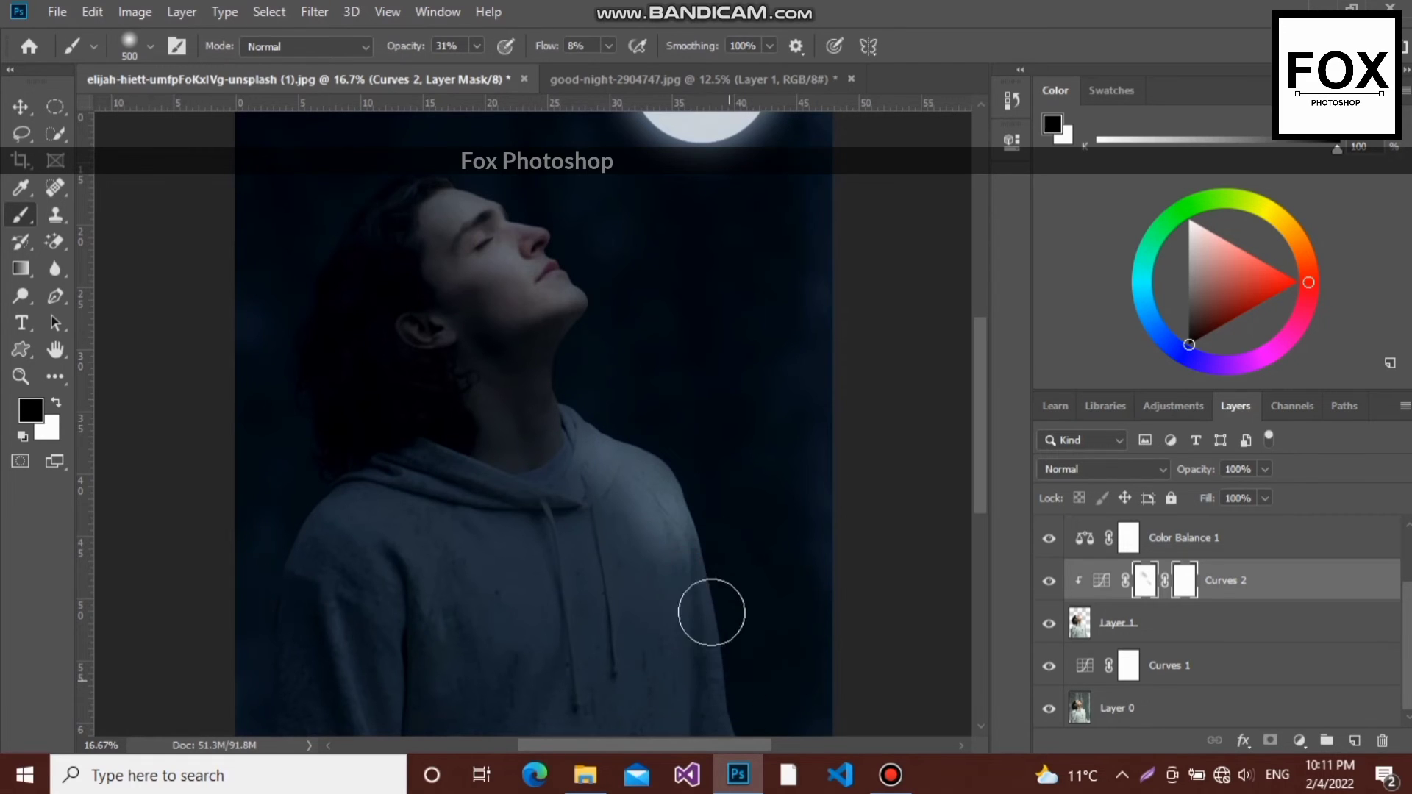
{"action": "mouse_move", "coordinate": [704, 579]}
{"action": "left_mouse_down"}
{"action": "mouse_move", "coordinate": [733, 720]}
{"action": "mouse_move", "coordinate": [687, 555]}
{"action": "mouse_move", "coordinate": [726, 684]}
{"action": "left_mouse_up"}
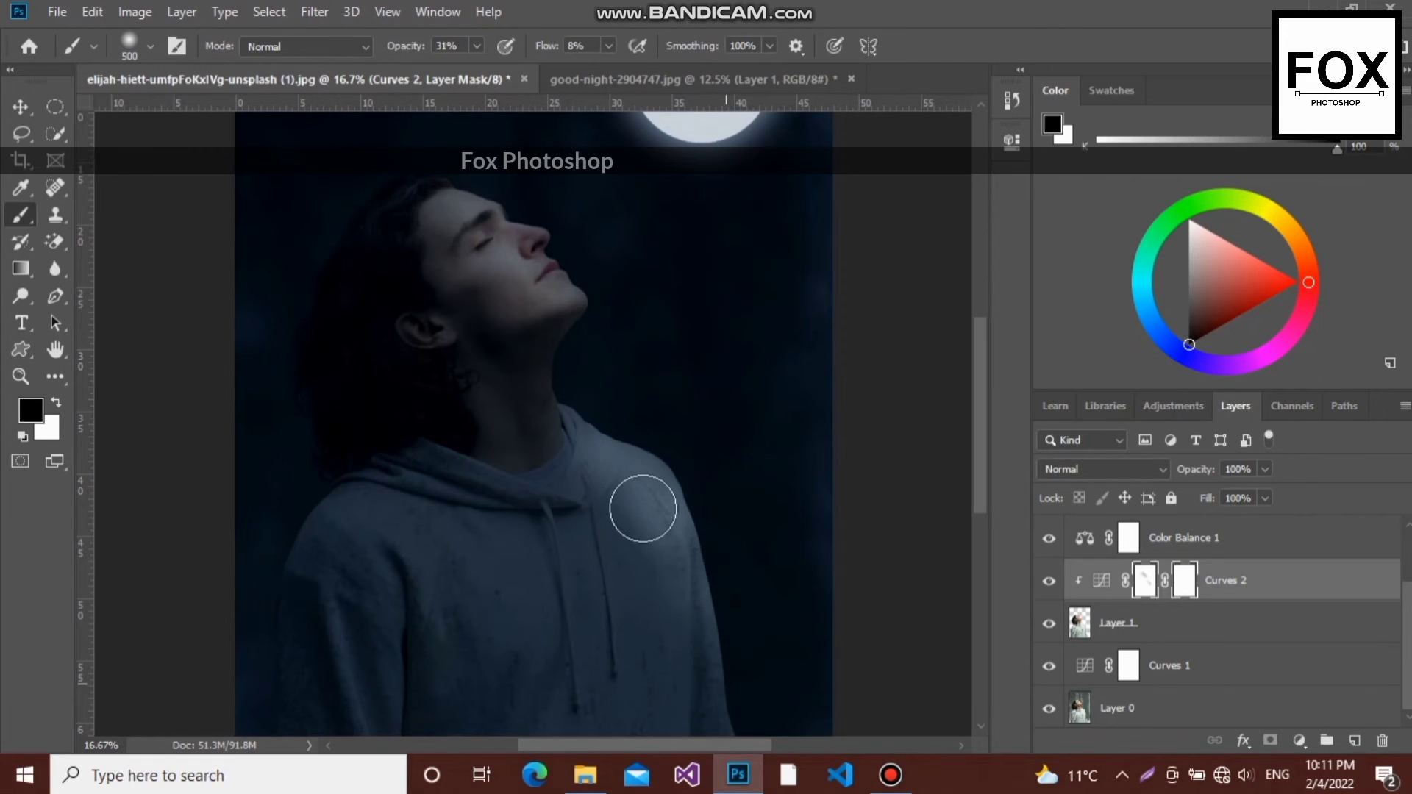
- Paint the Curves 2 mask in black down the front of the neck, over the collar and along the inner drawstring
{"action": "mouse_move", "coordinate": [578, 463]}
{"action": "left_mouse_down"}
{"action": "mouse_move", "coordinate": [538, 517]}
{"action": "mouse_move", "coordinate": [561, 491]}
{"action": "mouse_move", "coordinate": [536, 558]}
{"action": "left_mouse_up"}
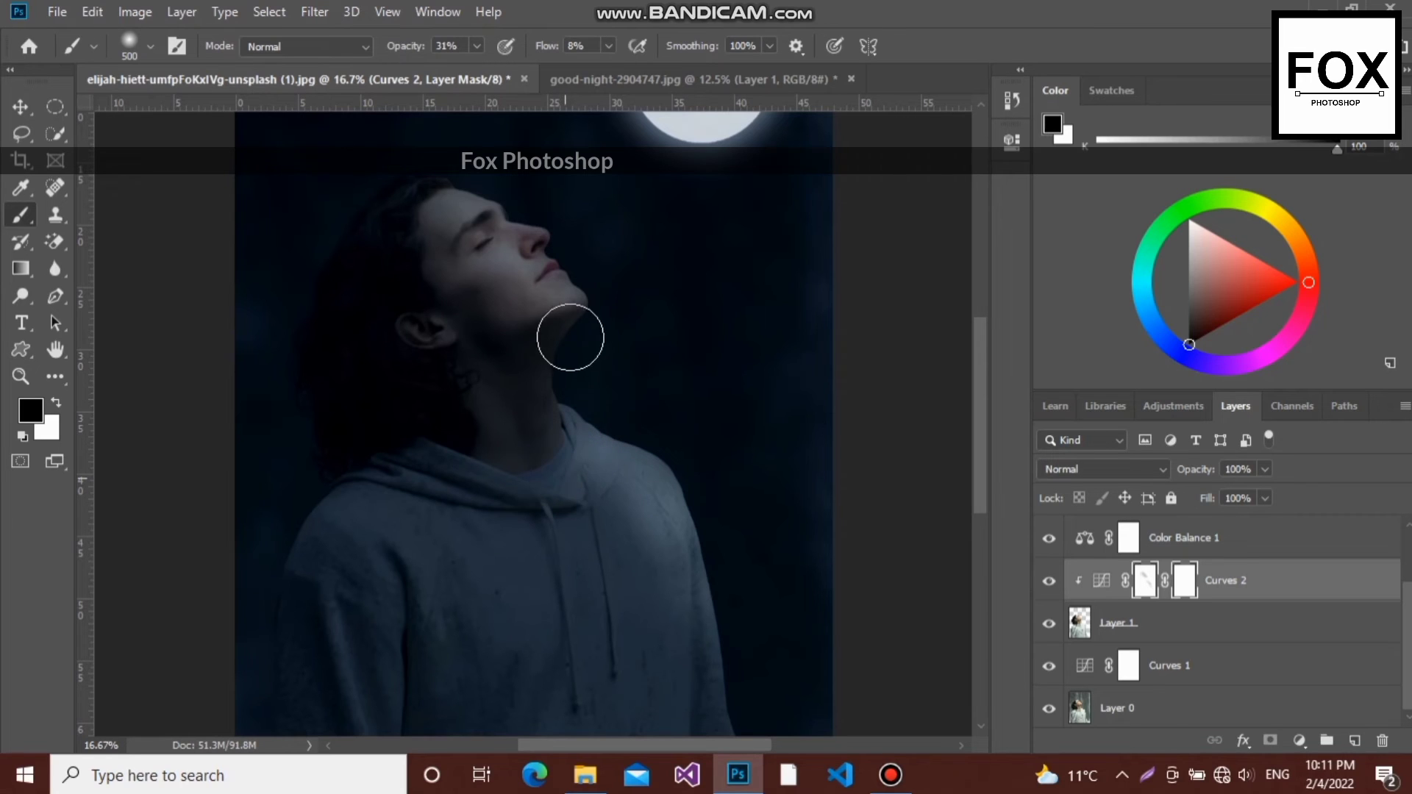
{"action": "mouse_move", "coordinate": [576, 328]}
{"action": "left_mouse_down"}
{"action": "mouse_move", "coordinate": [526, 421]}
{"action": "mouse_move", "coordinate": [546, 377]}
{"action": "mouse_move", "coordinate": [567, 519]}
{"action": "left_mouse_up"}
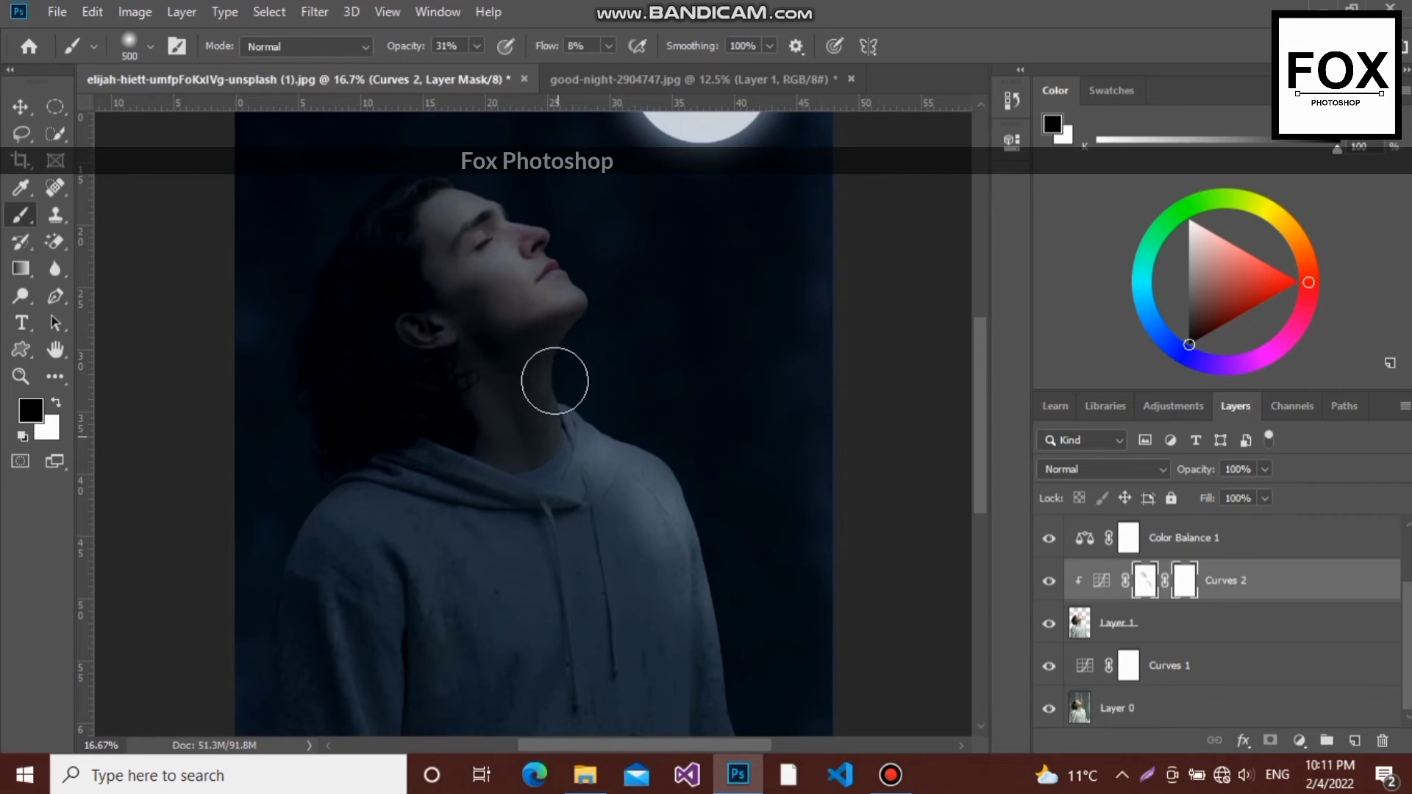
{"action": "left_click_drag", "start_coordinate": [561, 357], "coordinate": [566, 492]}
{"action": "mouse_move", "coordinate": [570, 343]}
{"action": "left_mouse_down"}
{"action": "mouse_move", "coordinate": [567, 520]}
{"action": "mouse_move", "coordinate": [564, 346]}
{"action": "mouse_move", "coordinate": [606, 516]}
{"action": "mouse_move", "coordinate": [551, 573]}
{"action": "mouse_move", "coordinate": [561, 675]}
{"action": "left_mouse_up"}
{"action": "mouse_move", "coordinate": [544, 516]}
{"action": "left_mouse_down"}
{"action": "mouse_move", "coordinate": [586, 726]}
{"action": "mouse_move", "coordinate": [548, 516]}
{"action": "mouse_move", "coordinate": [561, 658]}
{"action": "left_mouse_up"}
{"action": "mouse_move", "coordinate": [549, 580]}
{"action": "left_mouse_down"}
{"action": "mouse_move", "coordinate": [551, 610]}
{"action": "mouse_move", "coordinate": [509, 712]}
{"action": "mouse_move", "coordinate": [495, 697]}
{"action": "left_mouse_up"}
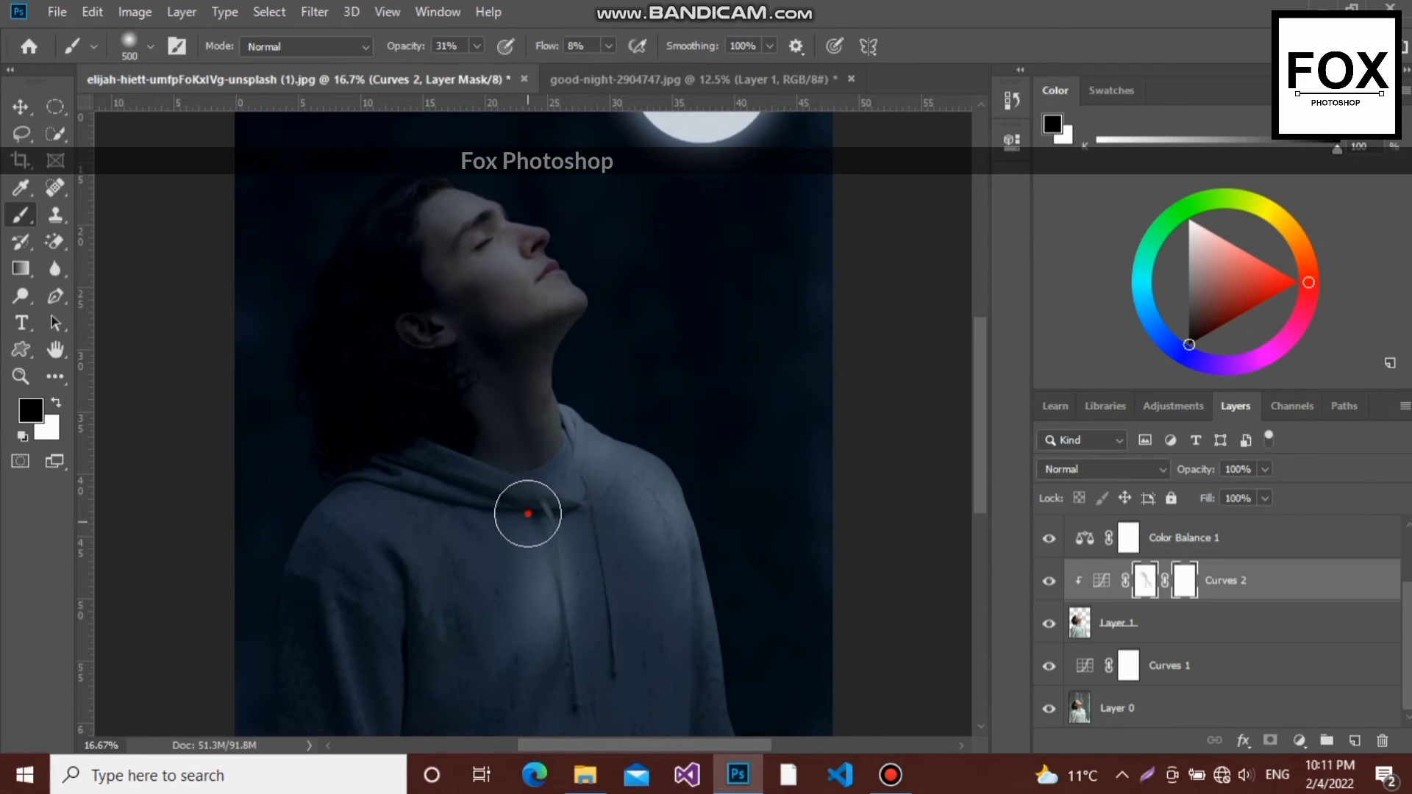
- Build up the moonlight on the middle of the hoodie's chest around both drawstrings with black strokes on the Curves 2 mask
{"action": "left_click_drag", "start_coordinate": [528, 513], "coordinate": [519, 629]}
{"action": "left_click_drag", "start_coordinate": [589, 528], "coordinate": [552, 616]}
{"action": "left_click_drag", "start_coordinate": [630, 507], "coordinate": [562, 603]}
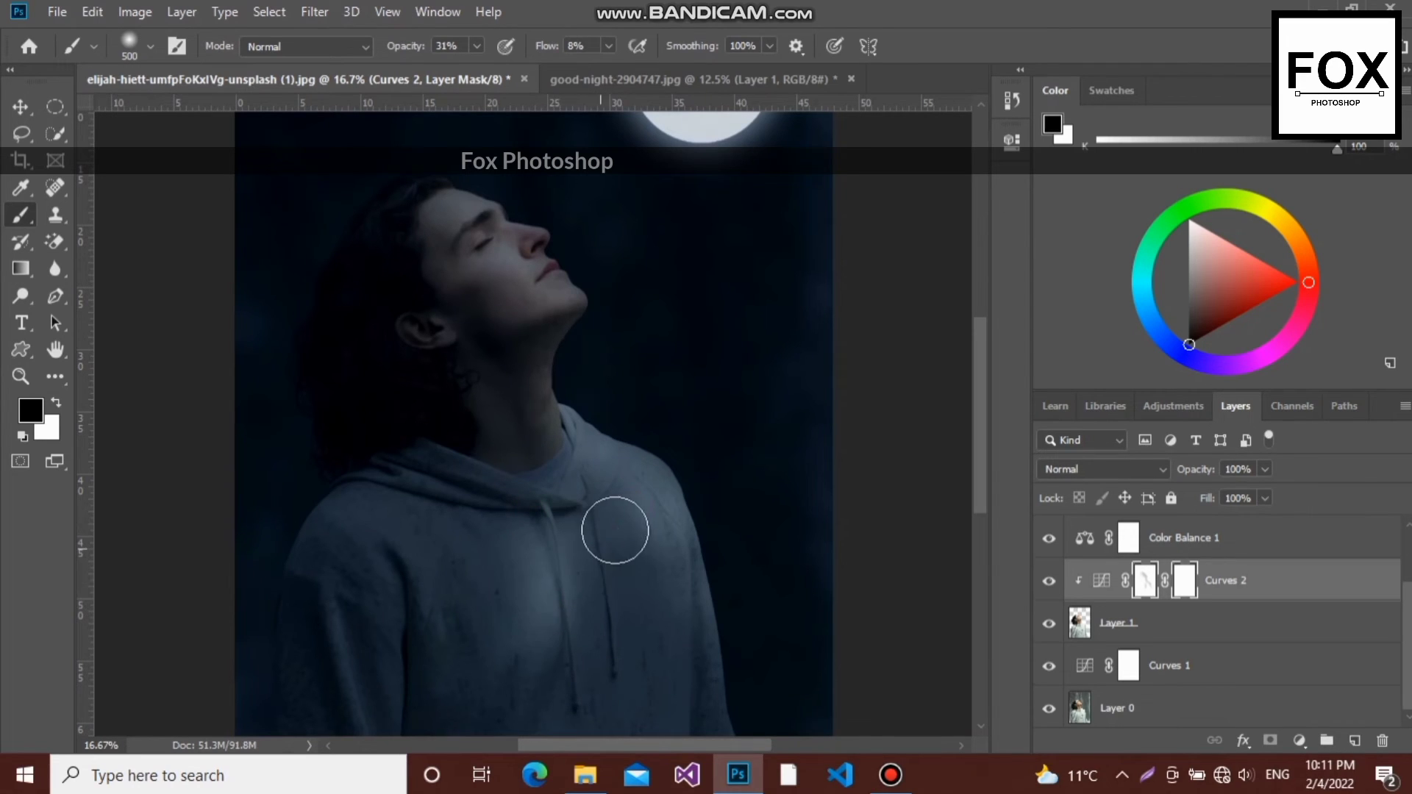
{"action": "left_click_drag", "start_coordinate": [615, 530], "coordinate": [523, 662]}
{"action": "mouse_move", "coordinate": [633, 583]}
{"action": "left_mouse_down"}
{"action": "mouse_move", "coordinate": [576, 602]}
{"action": "mouse_move", "coordinate": [542, 682]}
{"action": "left_mouse_up"}
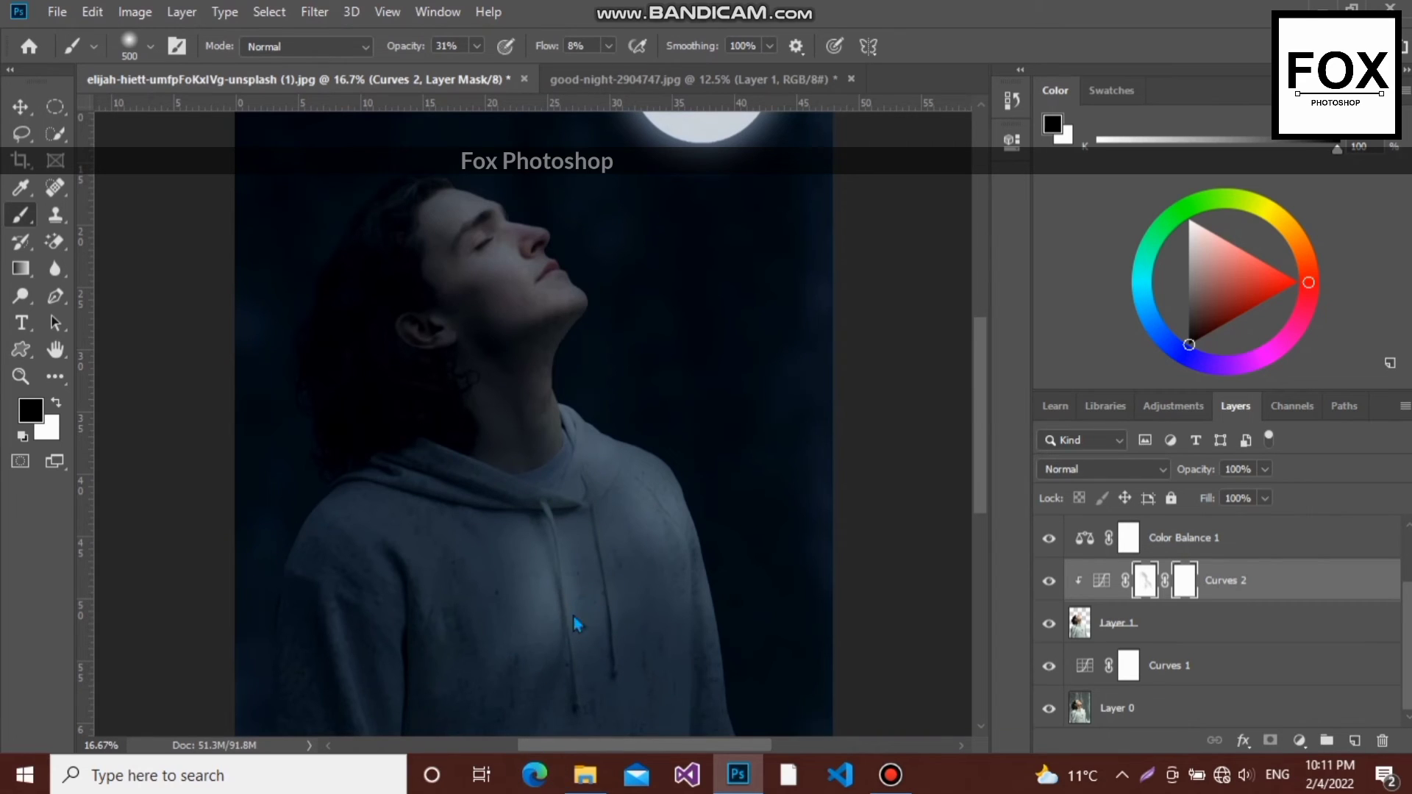
{"action": "mouse_move", "coordinate": [586, 609]}
{"action": "left_mouse_down"}
{"action": "mouse_move", "coordinate": [565, 515]}
{"action": "mouse_move", "coordinate": [623, 604]}
{"action": "mouse_move", "coordinate": [621, 658]}
{"action": "left_mouse_up"}
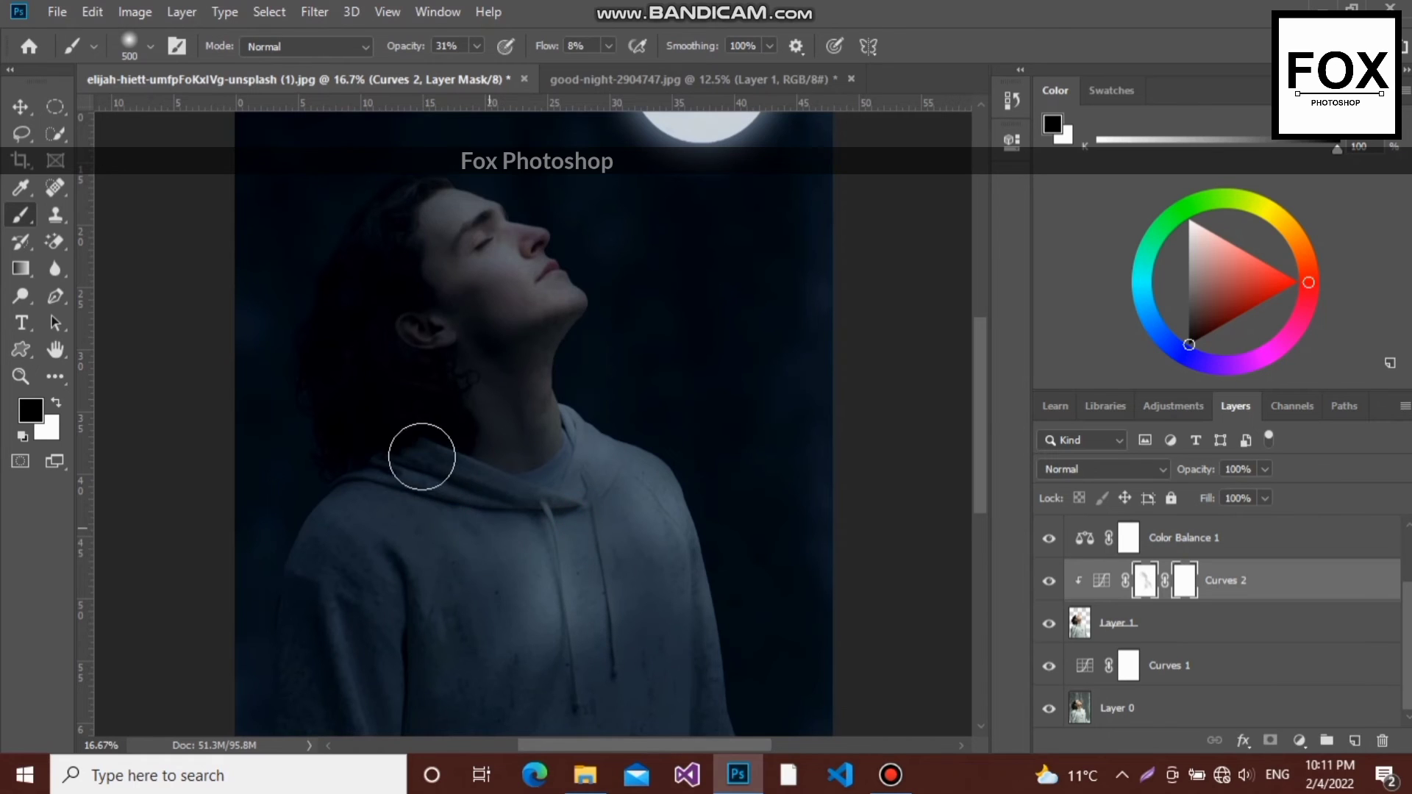
- Lighten the hoodie's far shoulder and chest and its lower moon-facing side with black strokes on the Curves 2 mask
{"action": "left_click_drag", "start_coordinate": [354, 518], "coordinate": [441, 615]}
{"action": "mouse_move", "coordinate": [388, 540]}
{"action": "left_mouse_down"}
{"action": "mouse_move", "coordinate": [442, 694]}
{"action": "mouse_move", "coordinate": [417, 609]}
{"action": "mouse_move", "coordinate": [372, 552]}
{"action": "left_mouse_up"}
{"action": "left_click_drag", "start_coordinate": [367, 551], "coordinate": [439, 670]}
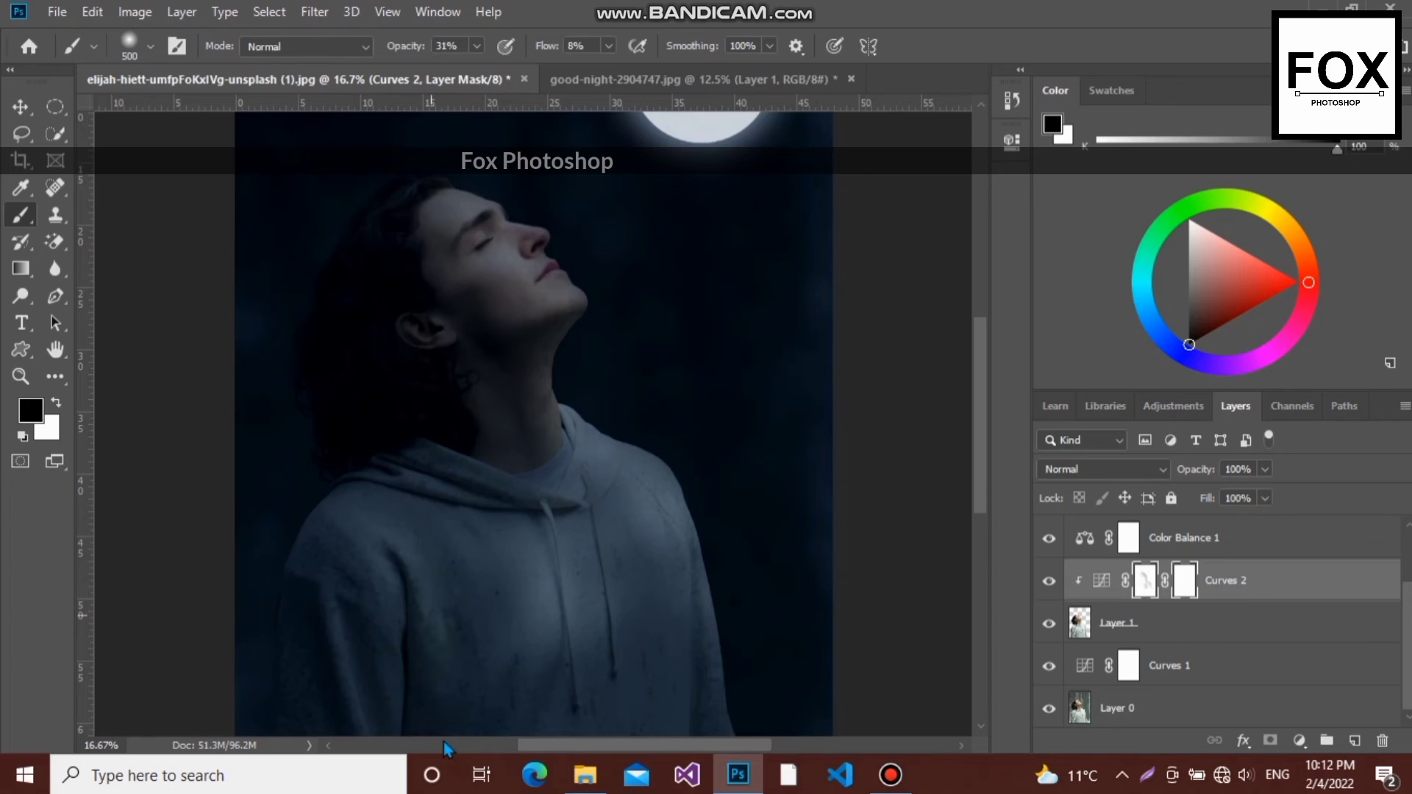
{"action": "left_click_drag", "start_coordinate": [649, 561], "coordinate": [644, 725]}
- Brighten the hair around the ear, on the back of the head and at the crown by painting the Curves 2 mask in black
{"action": "key", "text": "ctrl+minus"}
{"action": "key", "text": "ctrl+minus"}
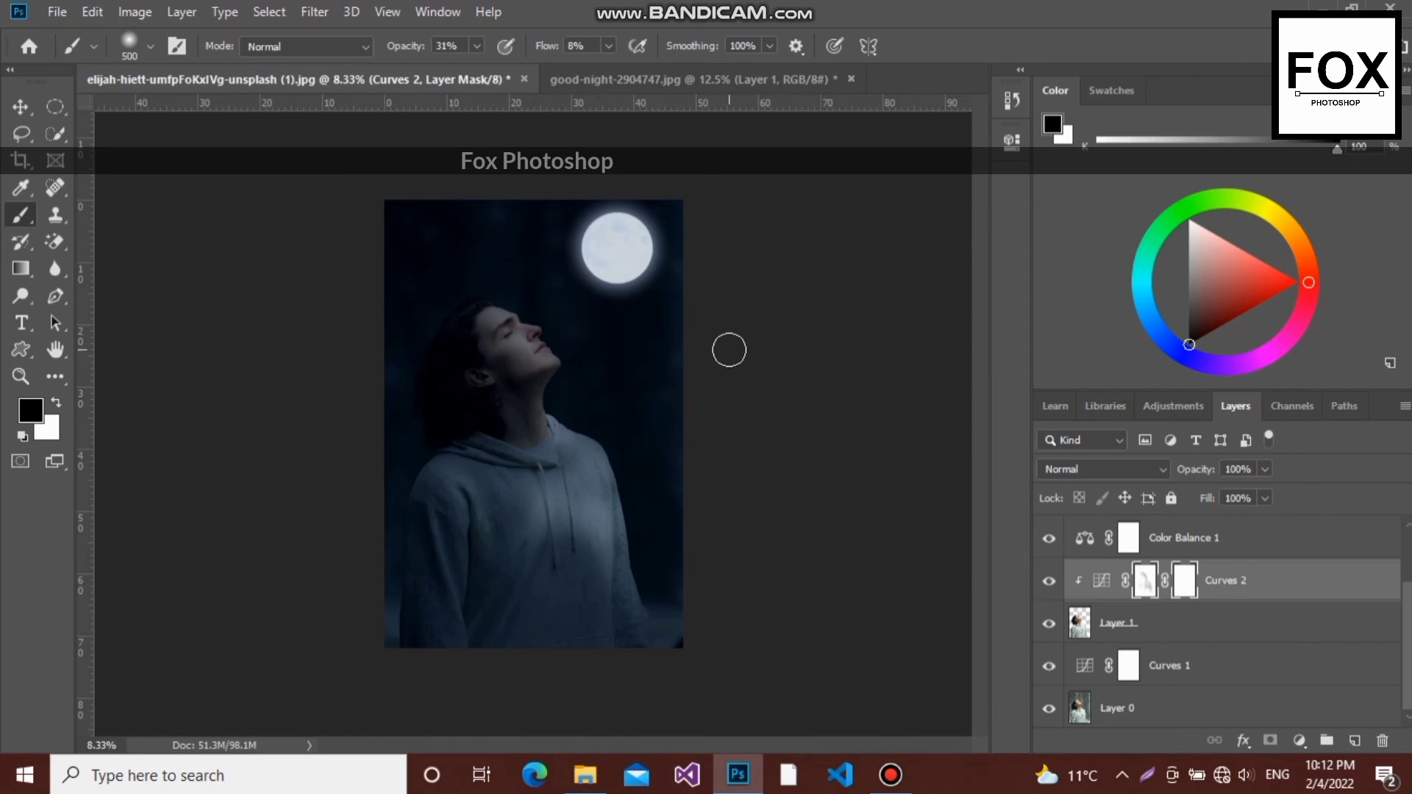
{"action": "key", "text": "ctrl+plus"}
{"action": "key", "text": "ctrl+plus"}
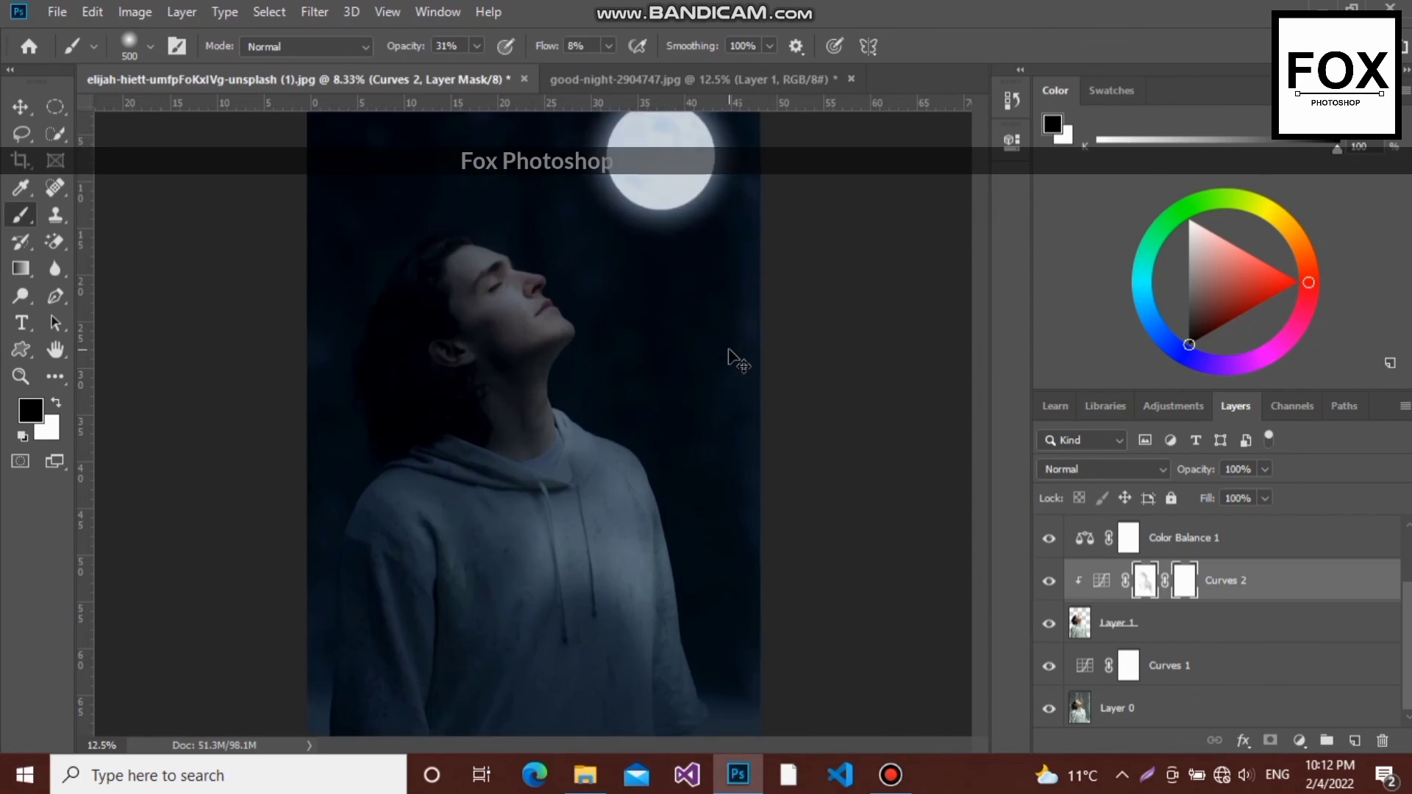
{"action": "key", "text": "ctrl+minus"}
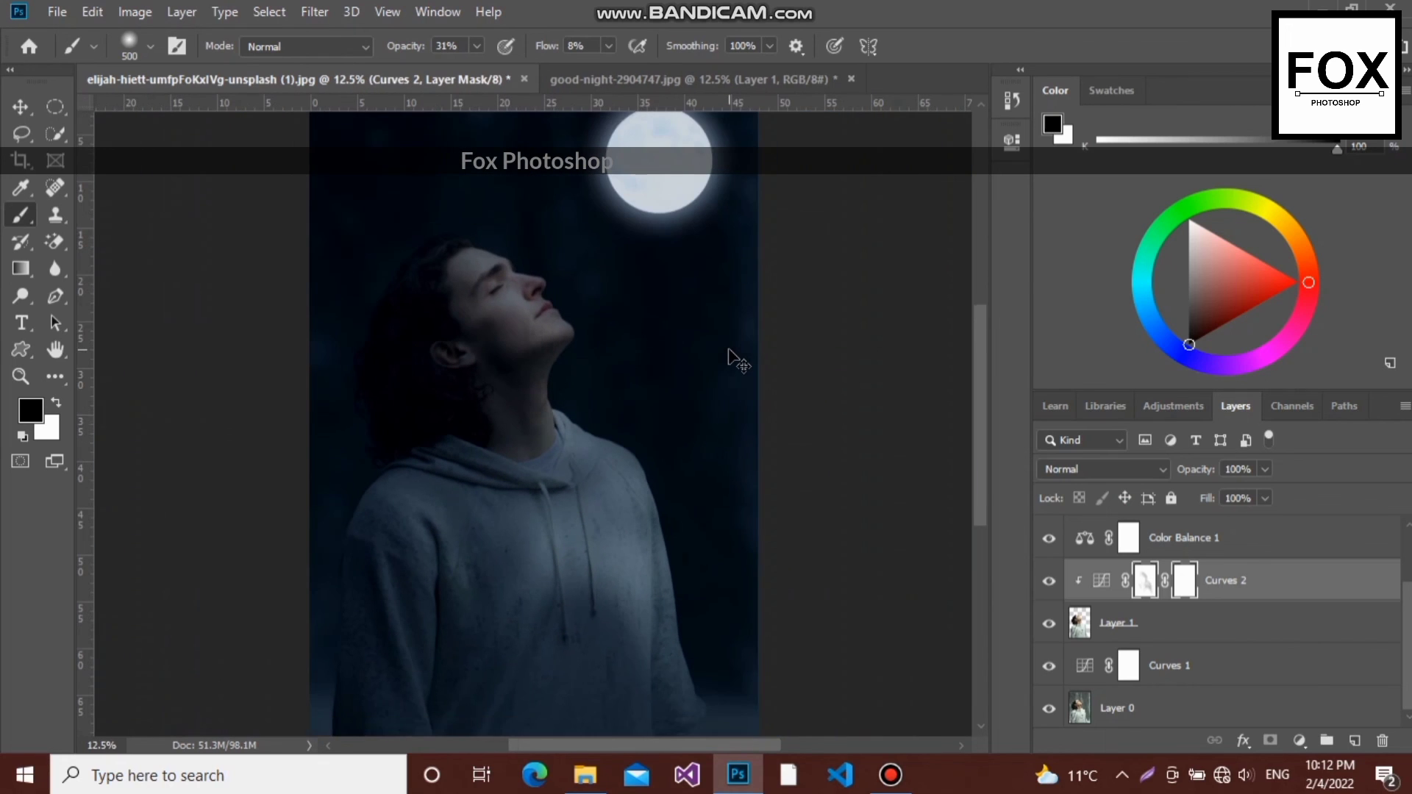
{"action": "left_click_drag", "start_coordinate": [981, 412], "coordinate": [983, 369]}
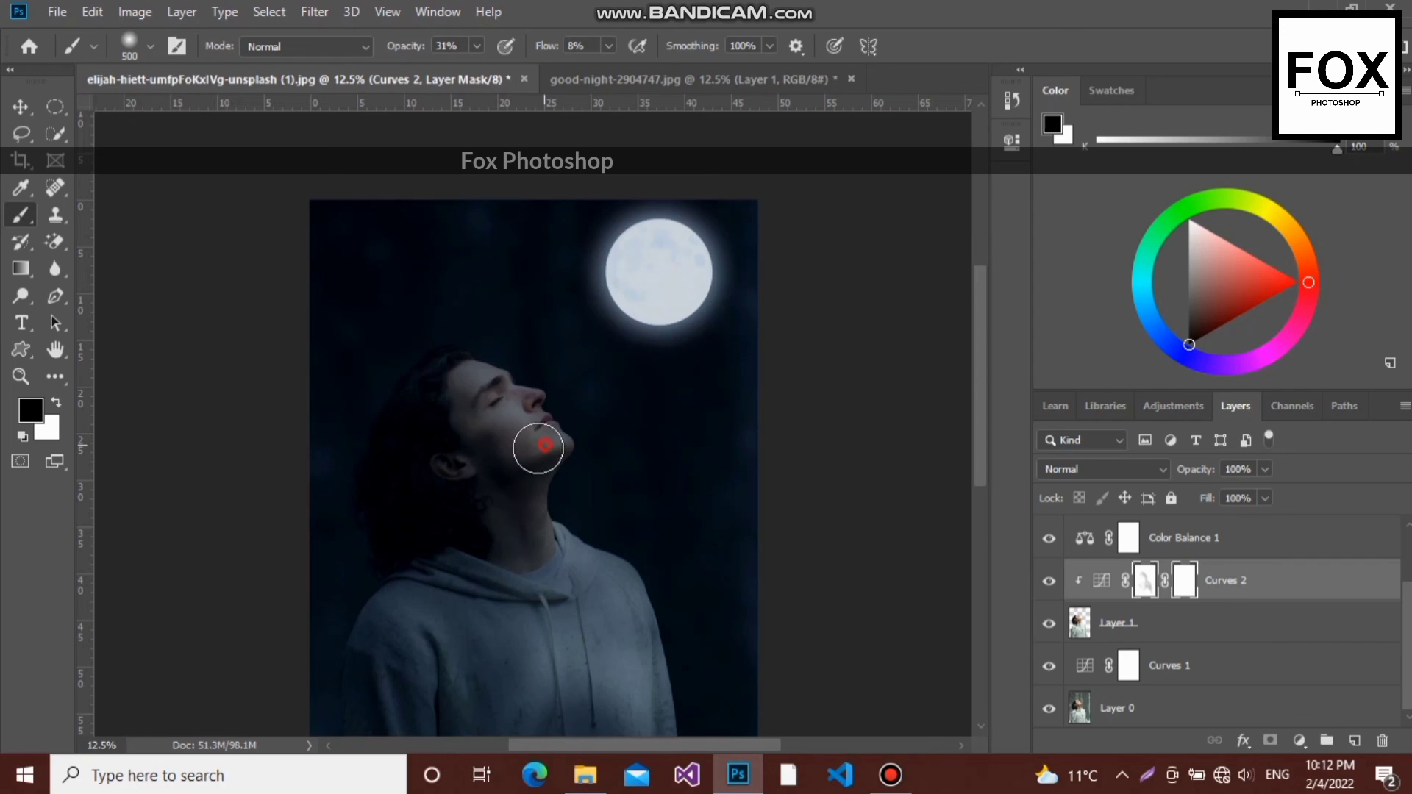
{"action": "left_click_drag", "start_coordinate": [429, 442], "coordinate": [429, 482]}
{"action": "mouse_move", "coordinate": [413, 373]}
{"action": "left_mouse_down"}
{"action": "mouse_move", "coordinate": [404, 495]}
{"action": "mouse_move", "coordinate": [389, 501]}
{"action": "left_mouse_up"}
{"action": "left_click_drag", "start_coordinate": [441, 345], "coordinate": [451, 347]}
- Check the whole composite and bring up the export options for the finished image
{"action": "key", "text": "ctrl+minus"}
{"action": "key", "text": "ctrl+minus"}
{"action": "key", "text": "ctrl+plus"}
{"action": "key", "text": "ctrl+plus"}
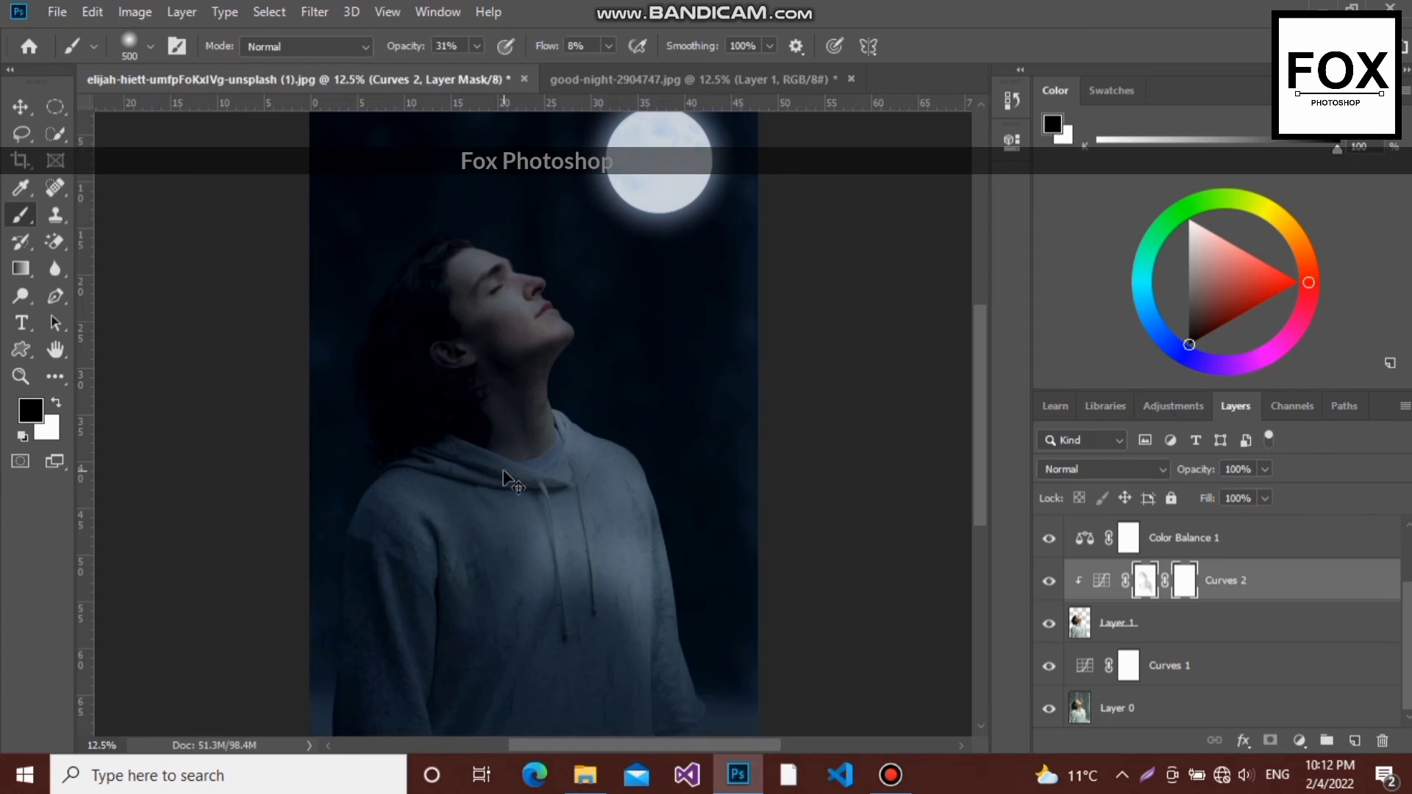
{"action": "key", "text": "ctrl+minus"}
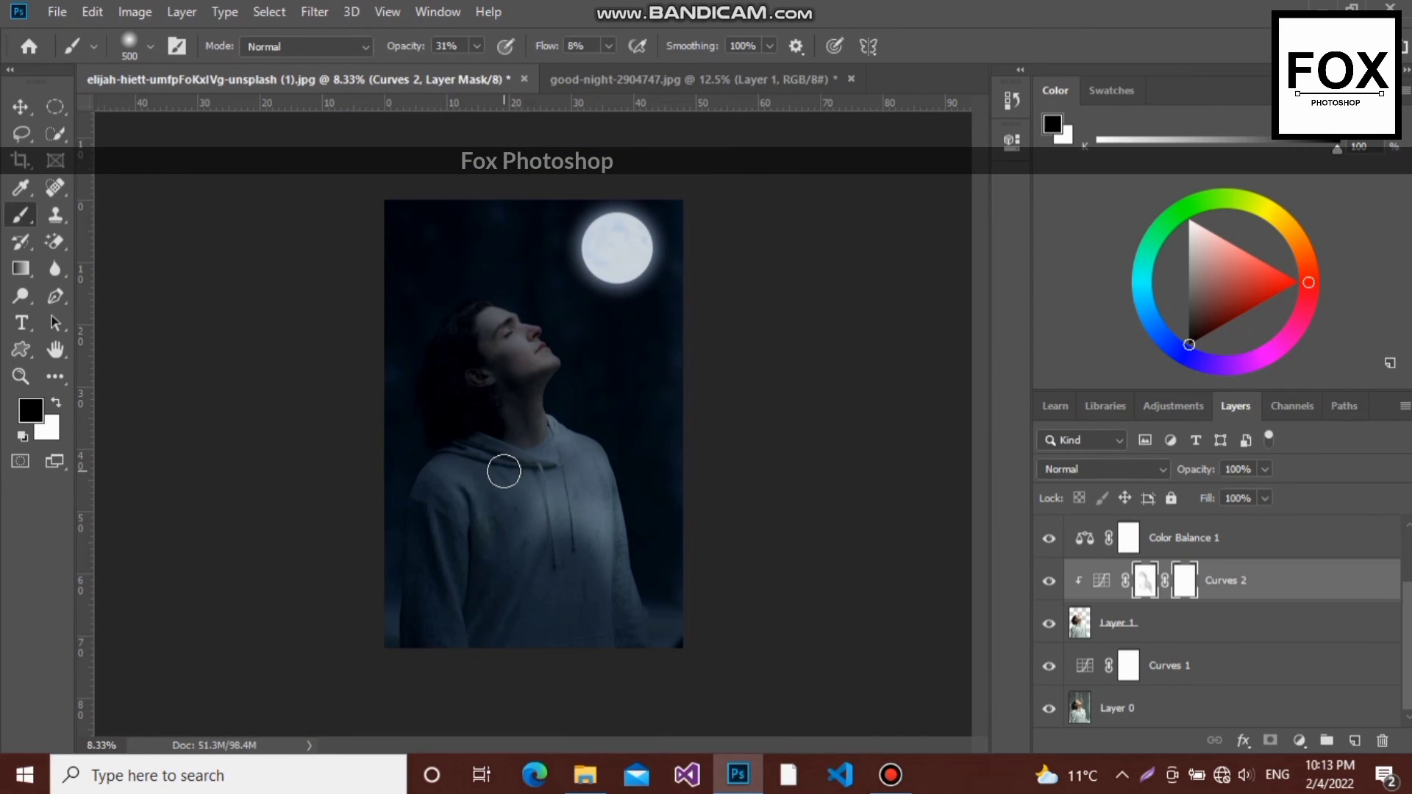
{"action": "left_click", "coordinate": [57, 14]}
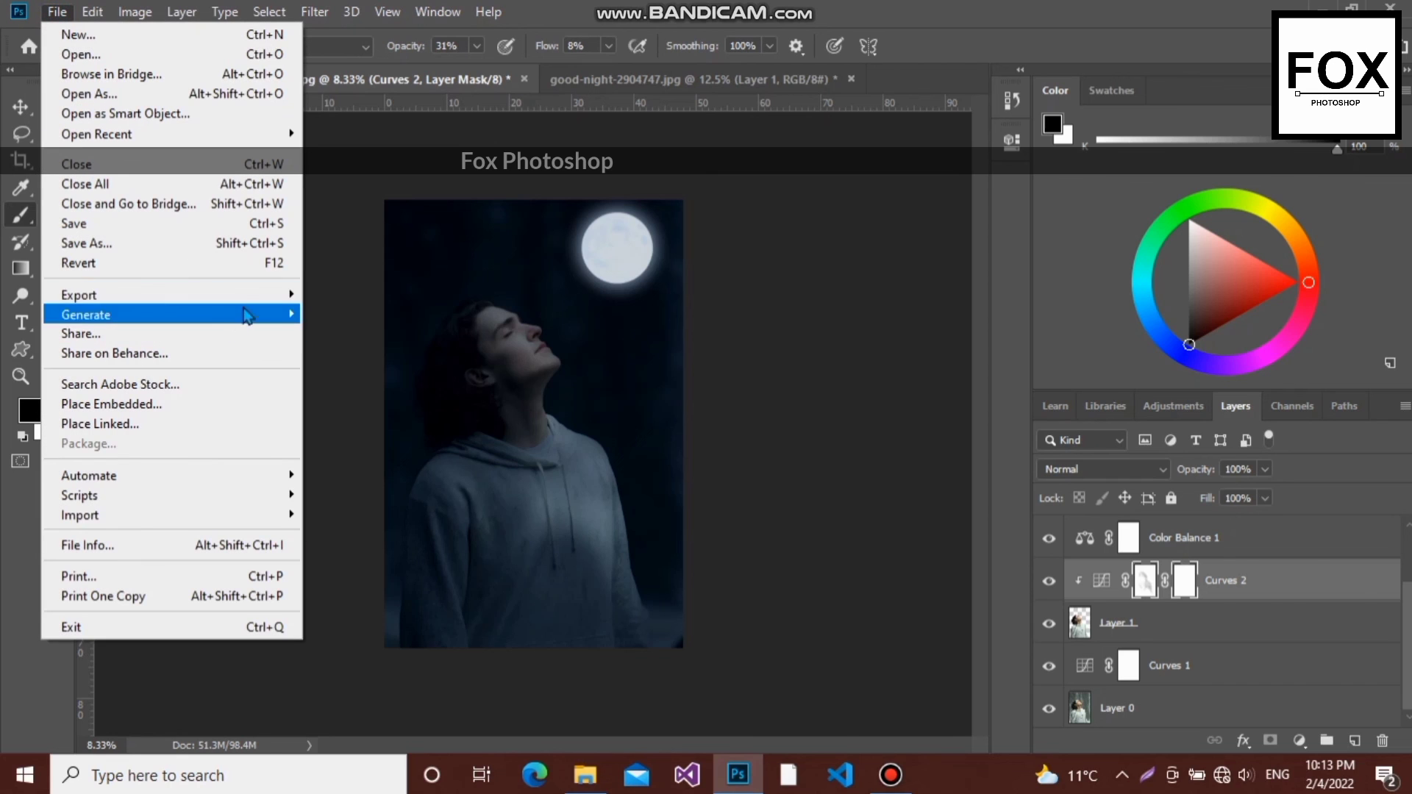
{"action": "mouse_move", "coordinate": [269, 296]}
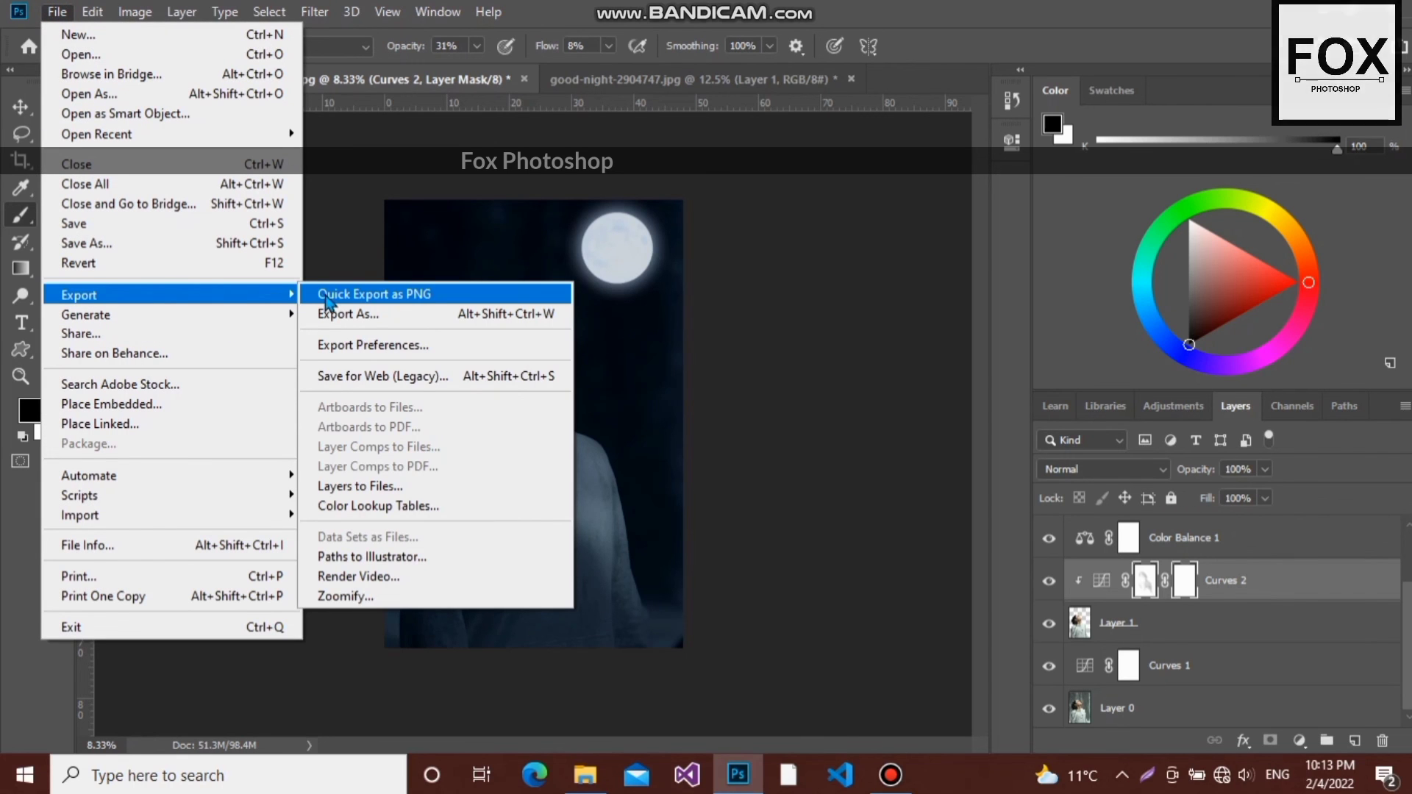